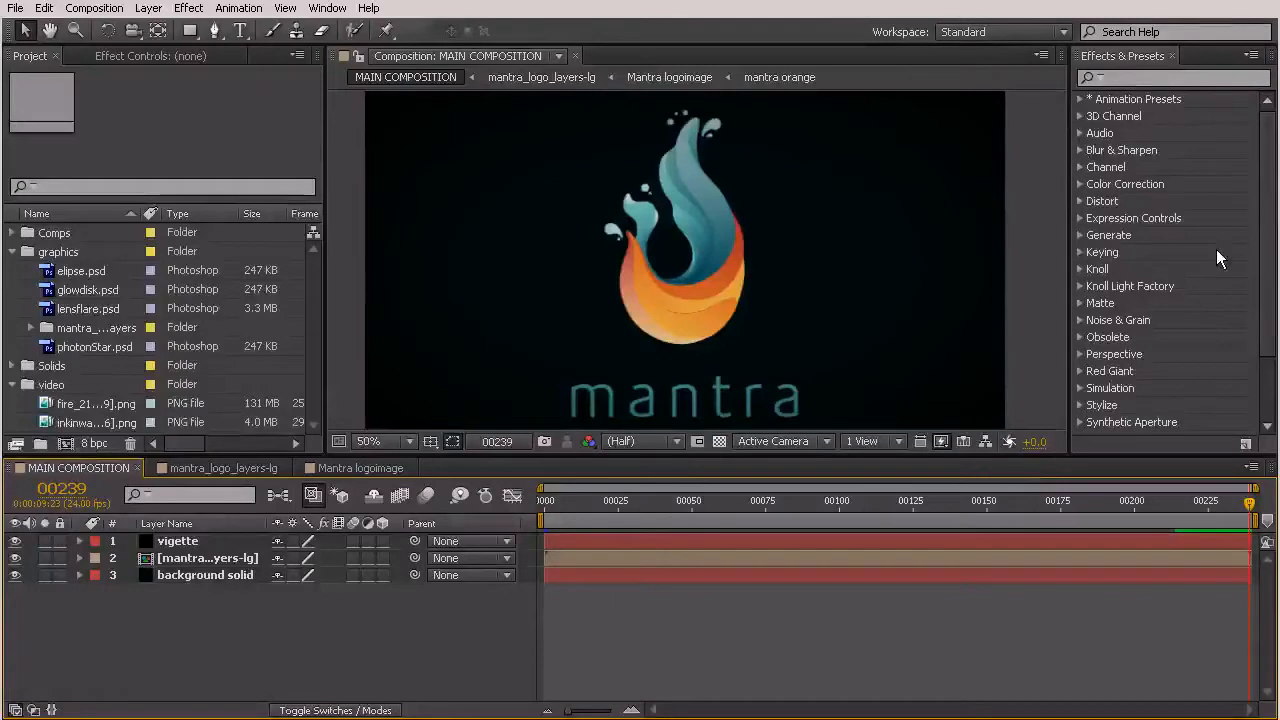
- Search the effects for "particle", then open the mantra_logo_layers-lg precomp and enlarge the composition view
click(1150, 79)
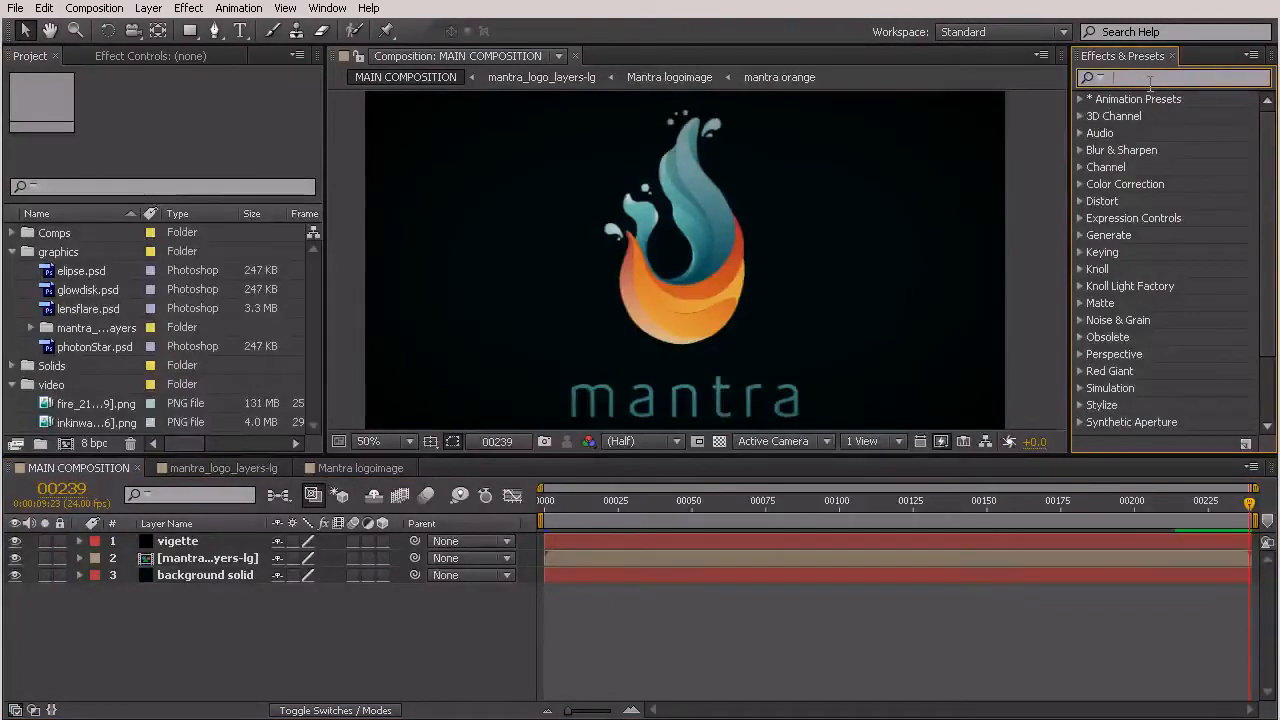
text(particle)
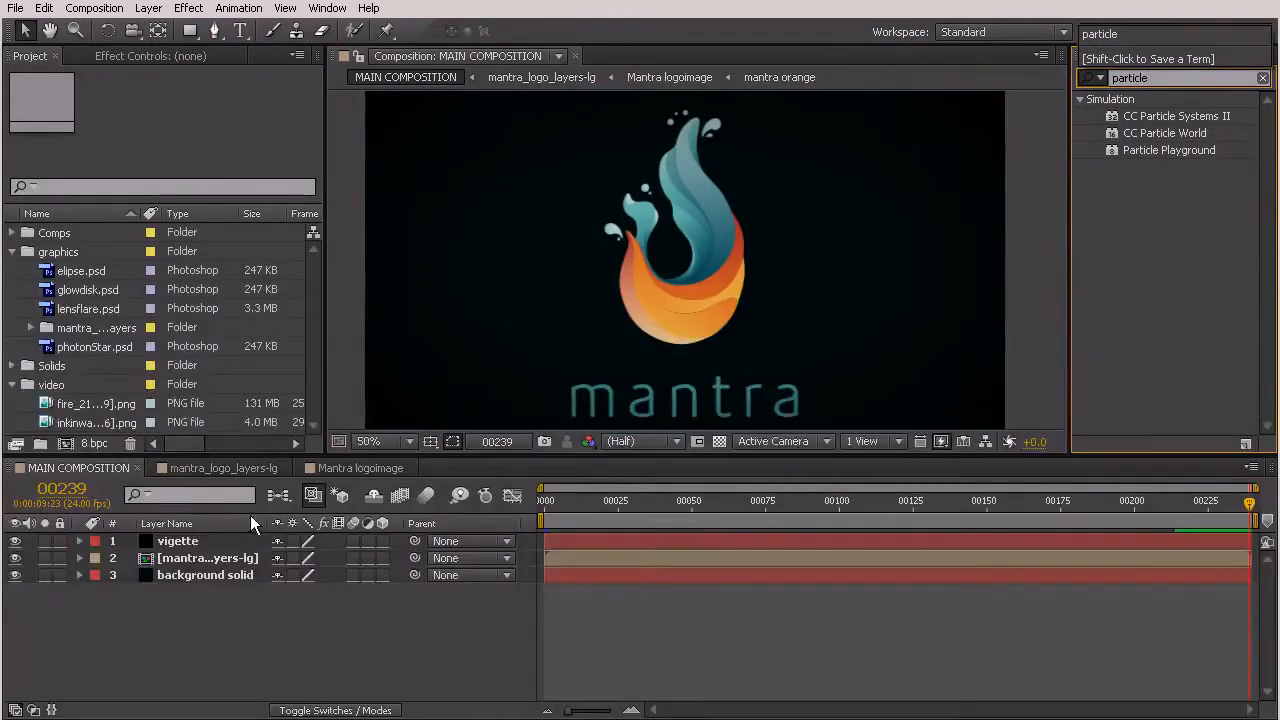
double_click(194, 560)
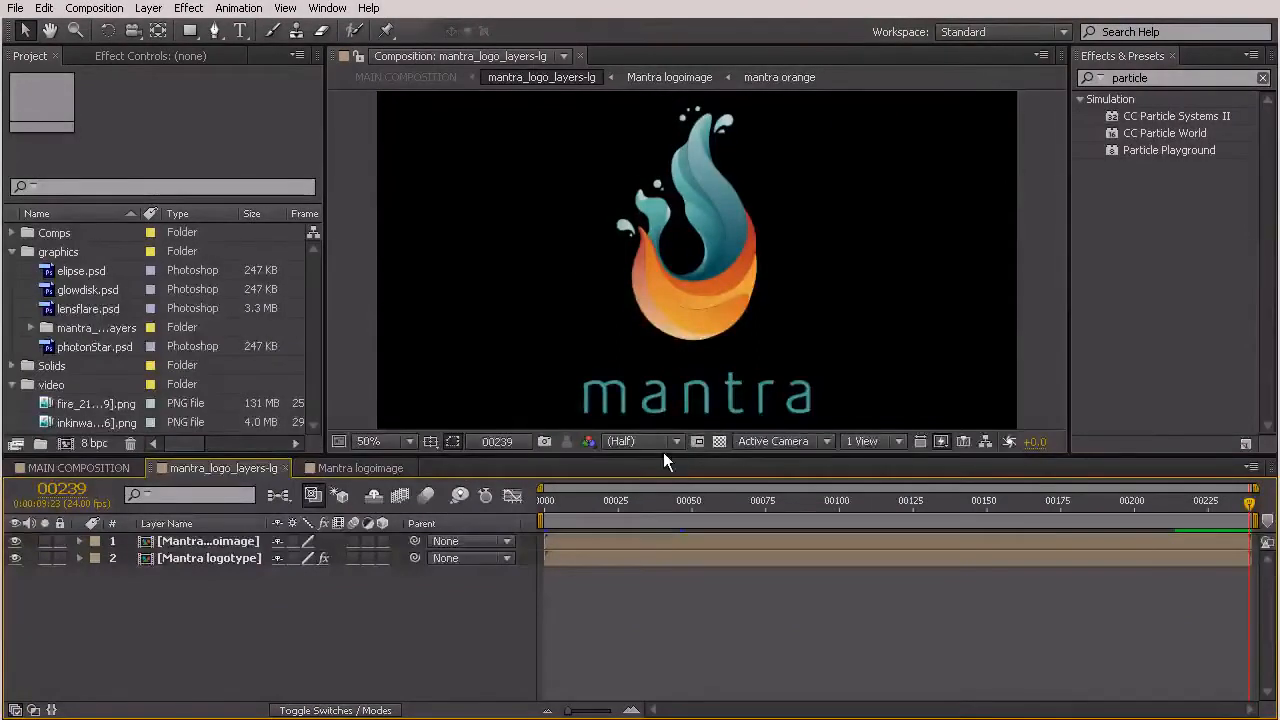
drag(663, 455, 663, 485)
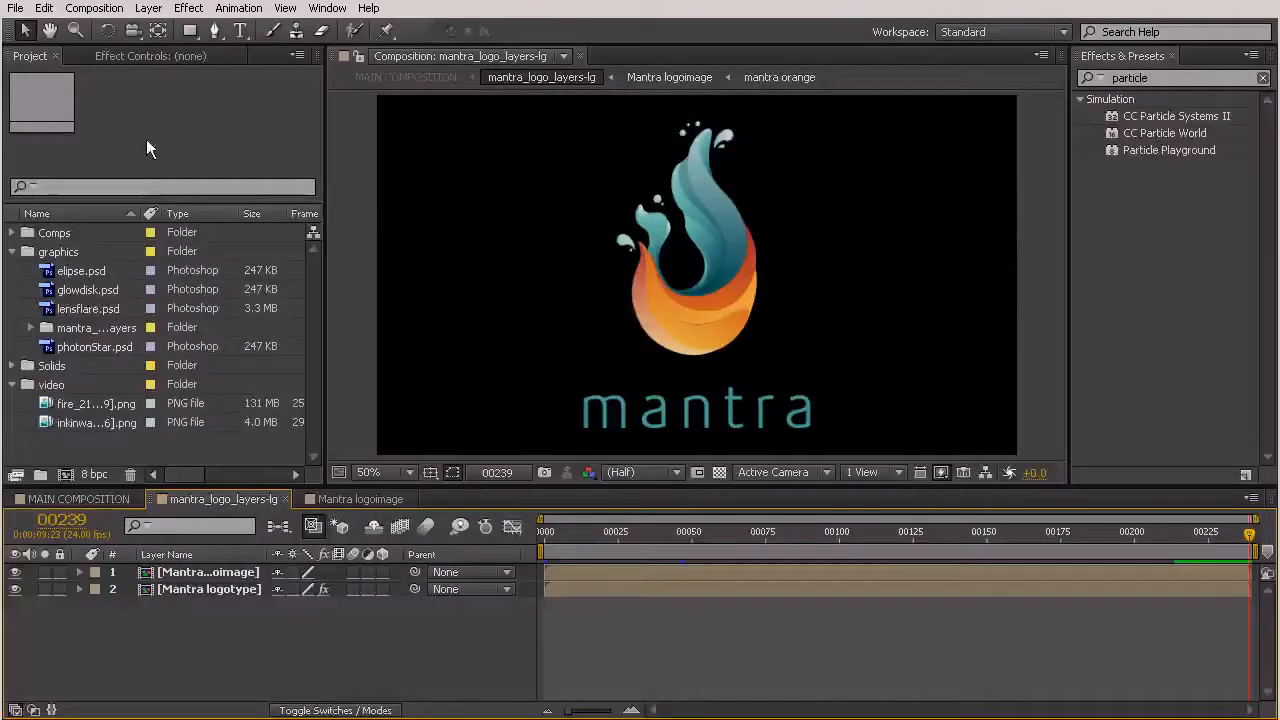
- Create a comp-sized solid layer with a saturated yellow colour
click(148, 8)
mouse_move(152, 33)
click(400, 44)
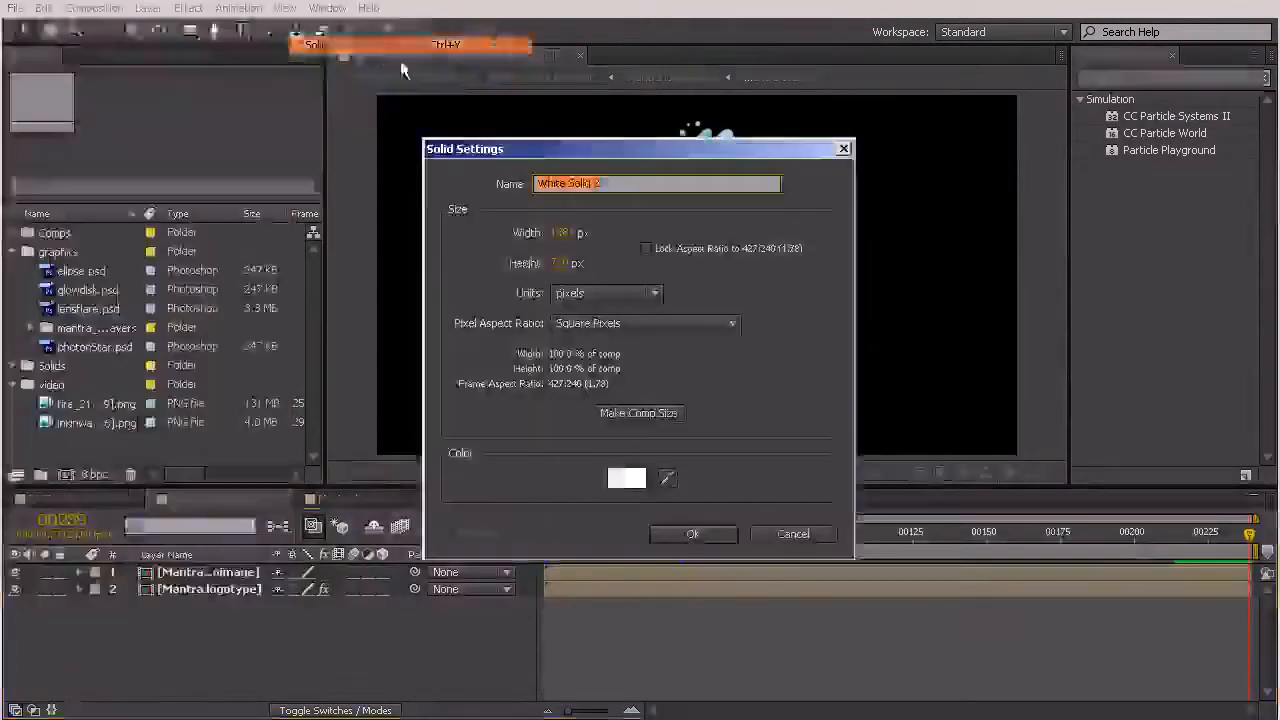
click(626, 478)
click(681, 447)
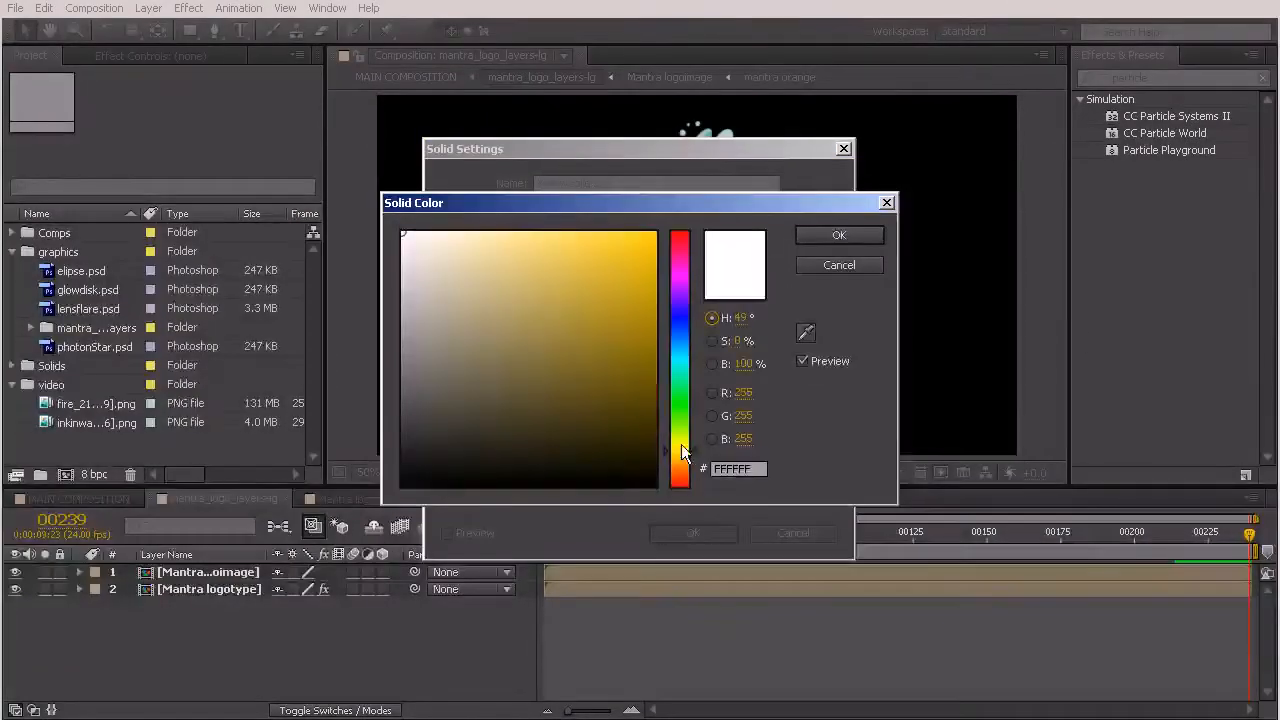
drag(650, 240, 698, 187)
click(845, 236)
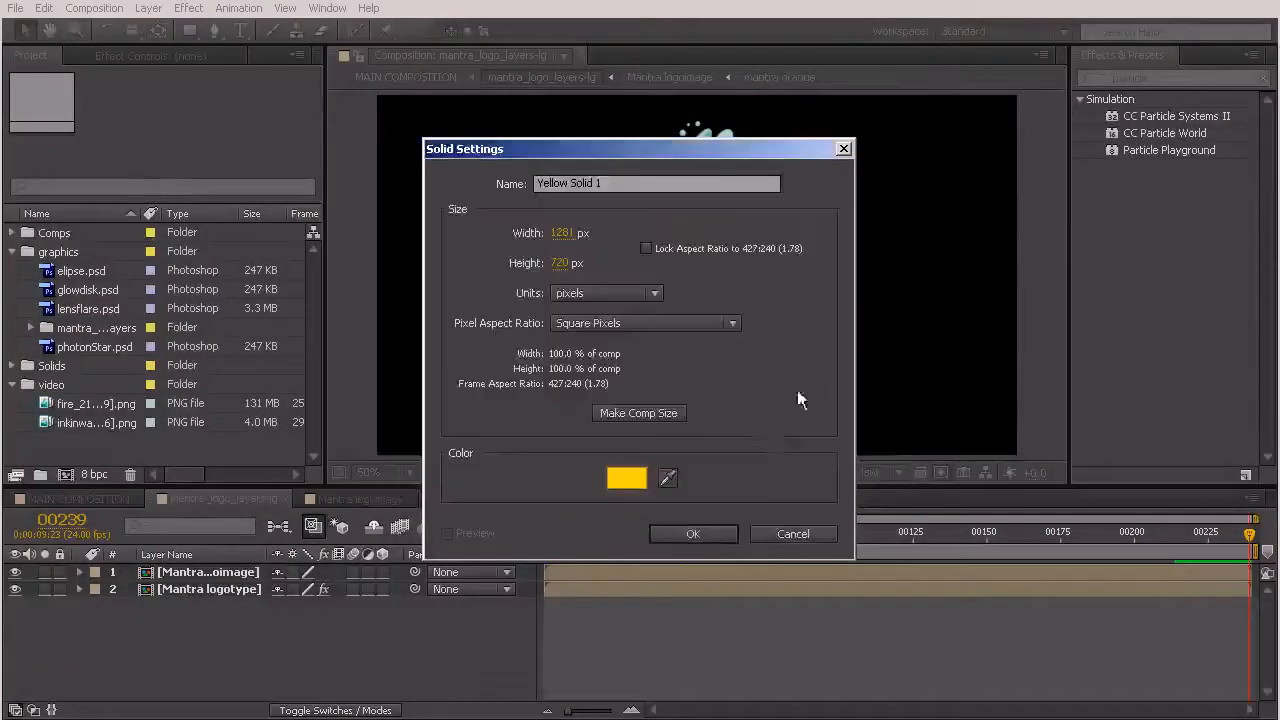
click(709, 530)
- Apply CC Particle World to the yellow solid and preview the particles from frame 0
drag(1165, 132, 657, 245)
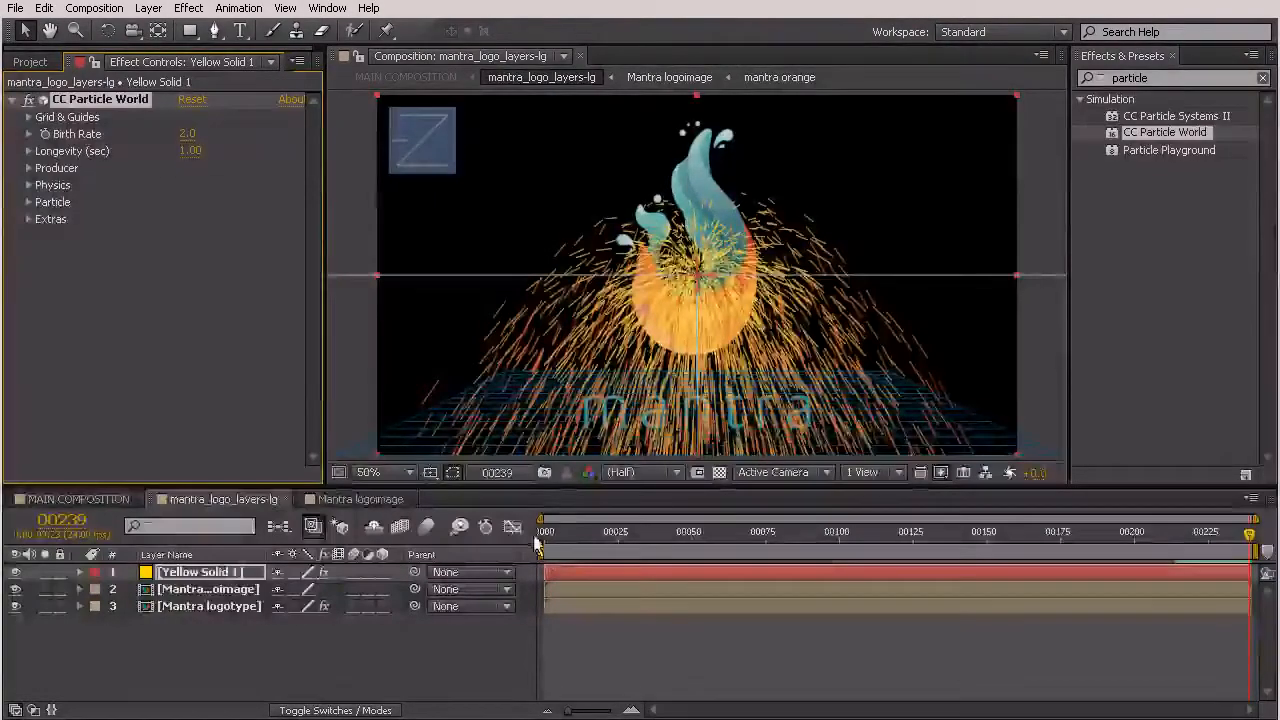
drag(559, 536, 533, 535)
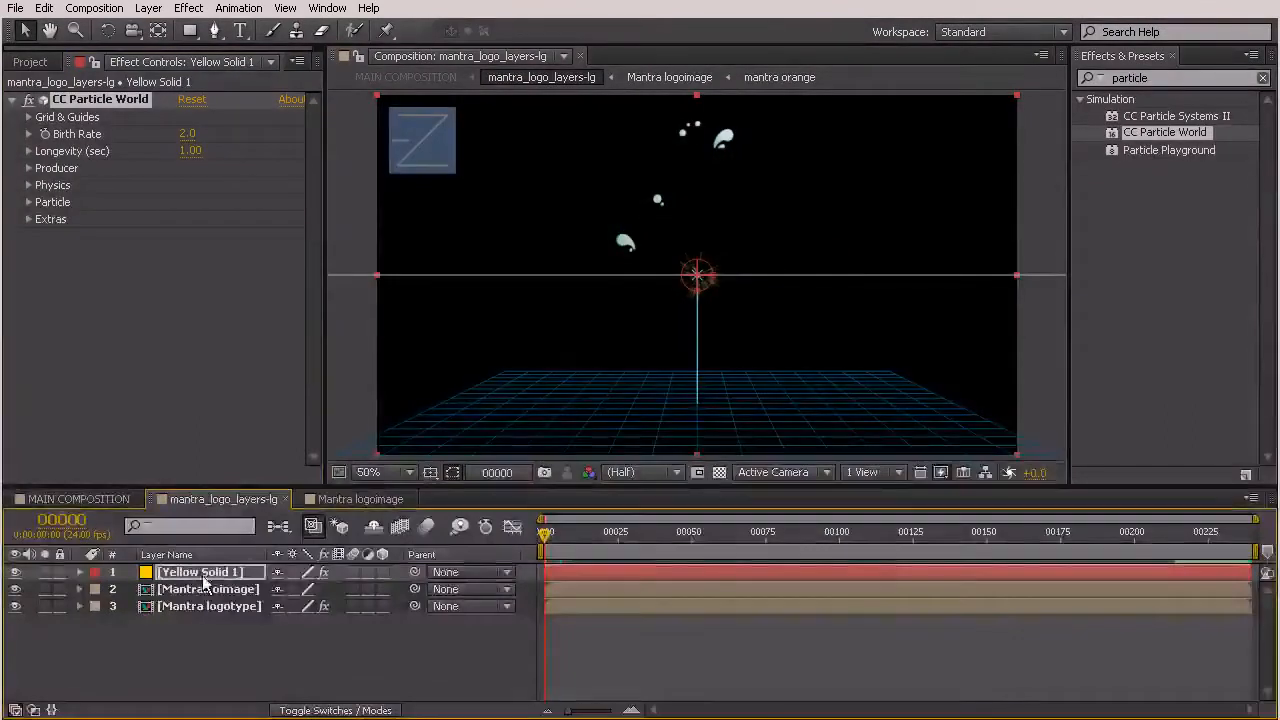
key(space)
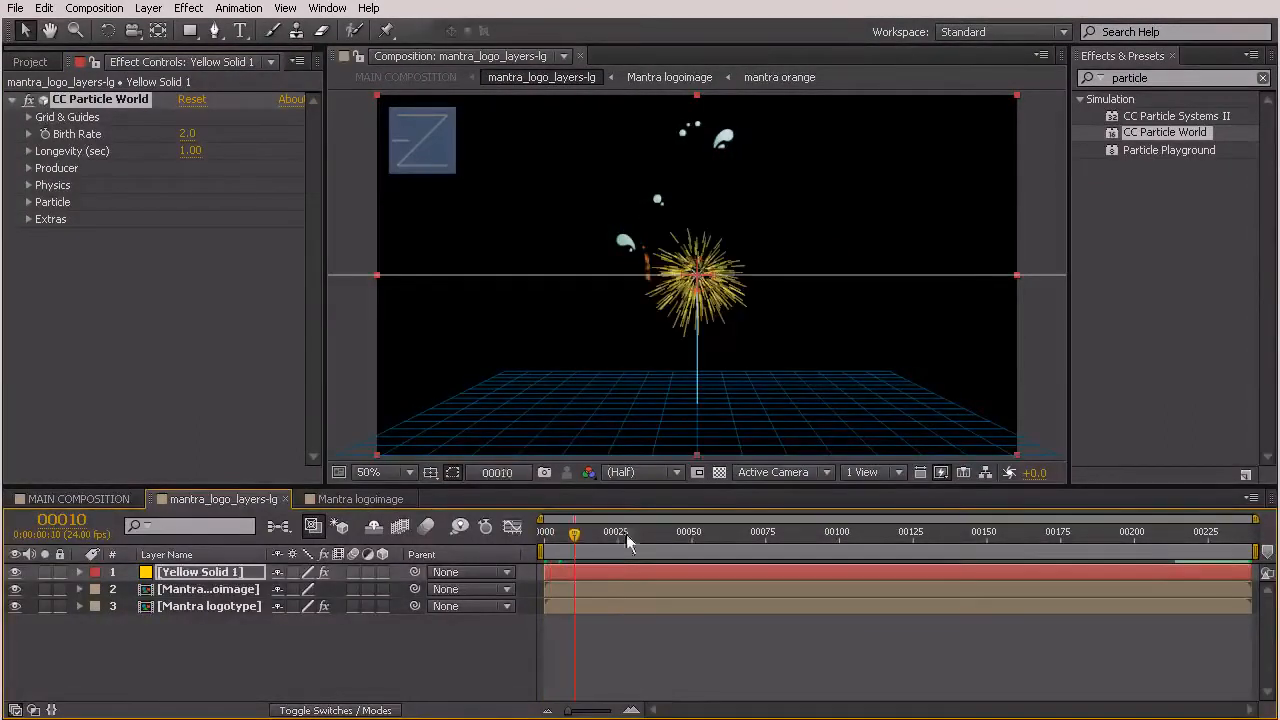
click(768, 536)
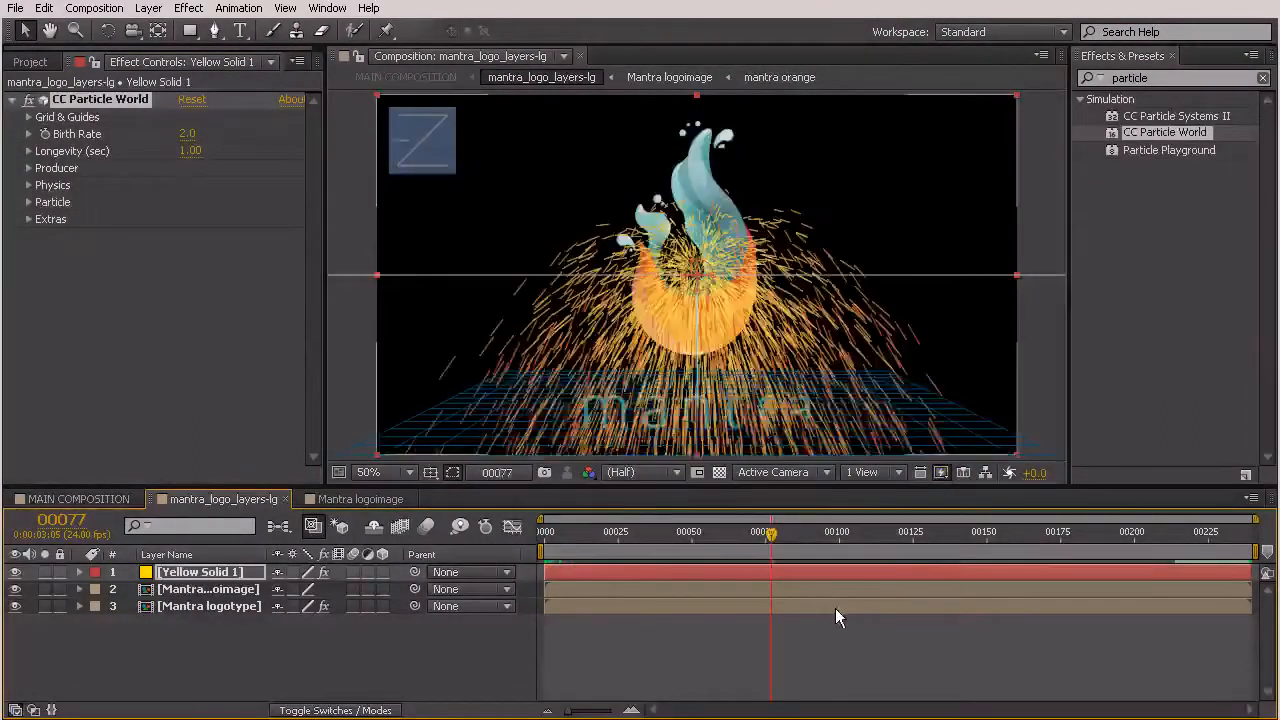
- Shift the yellow solid layer so that it starts at frame 55
click(773, 535)
drag(794, 541, 722, 534)
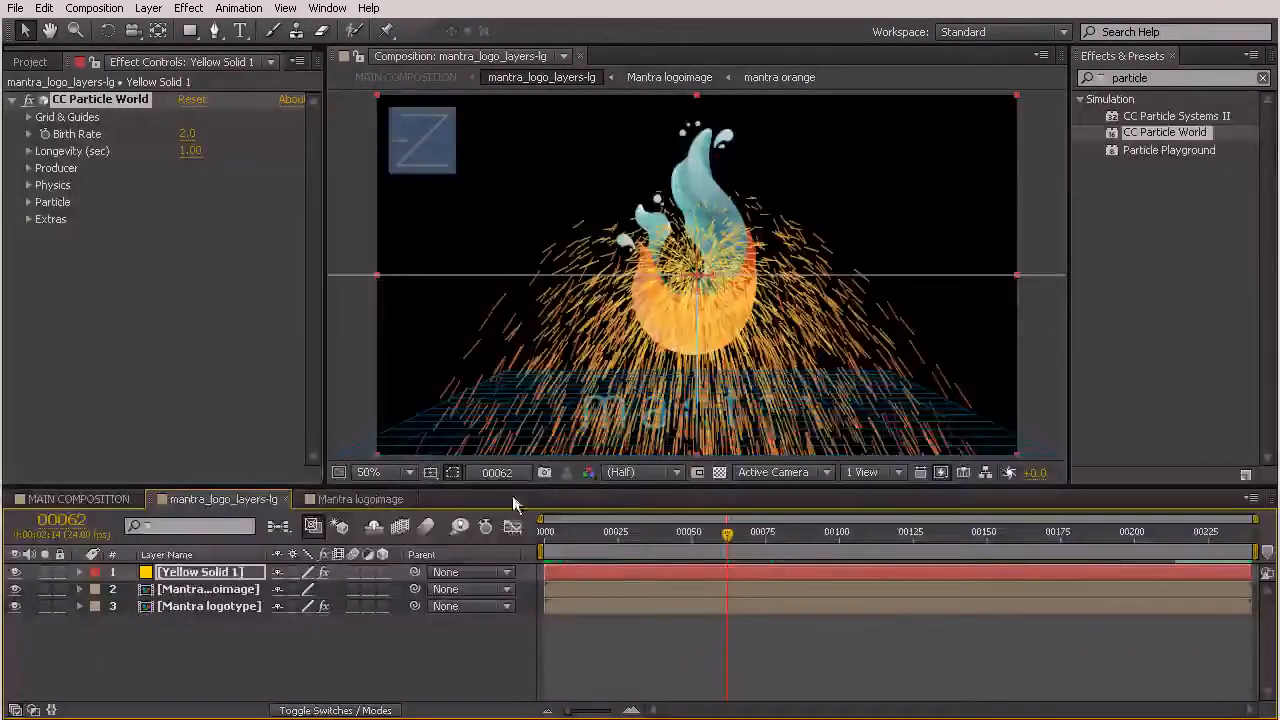
drag(723, 534, 707, 537)
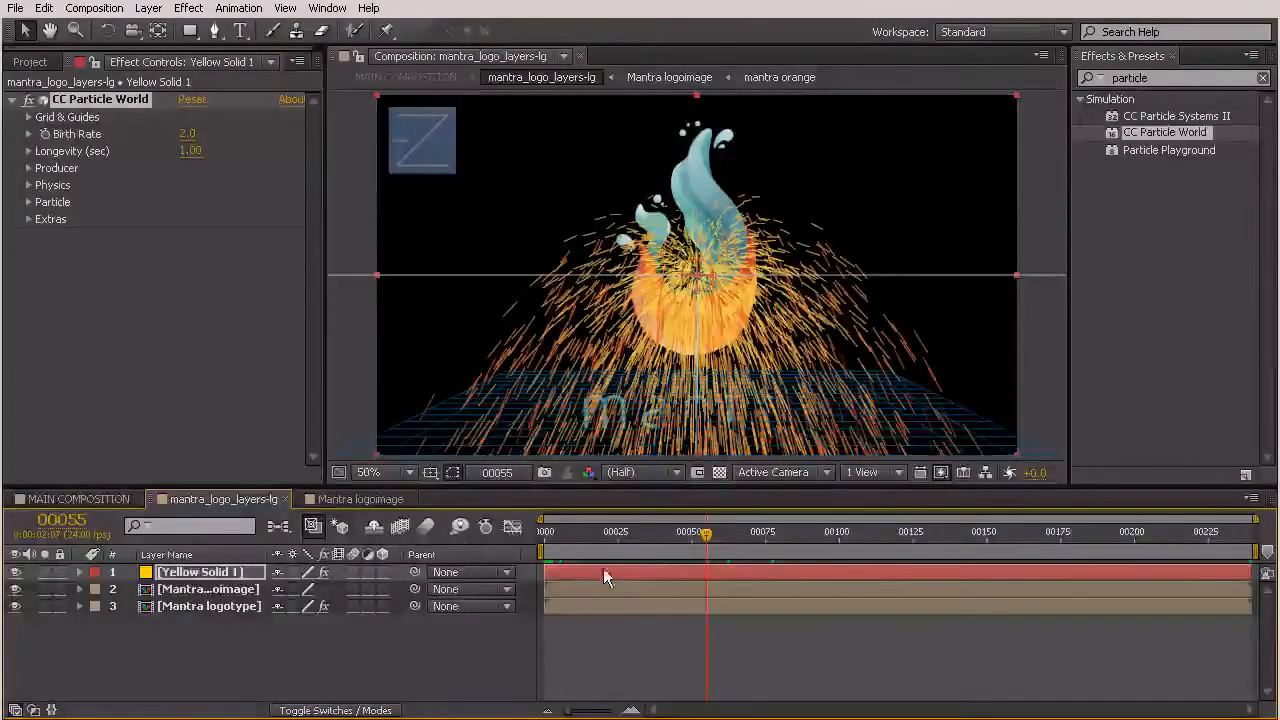
key(alt+bracketleft)
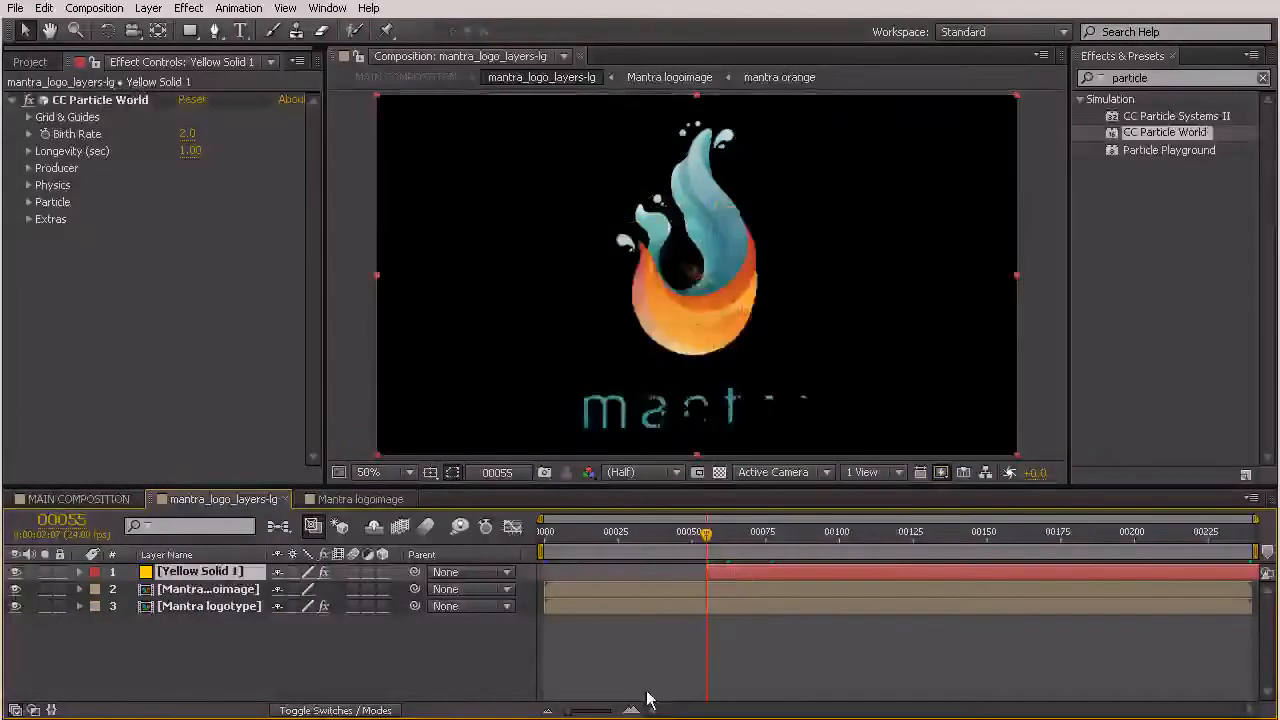
- Shift the Mantra logotype layer so that it starts at frame 87
click(208, 606)
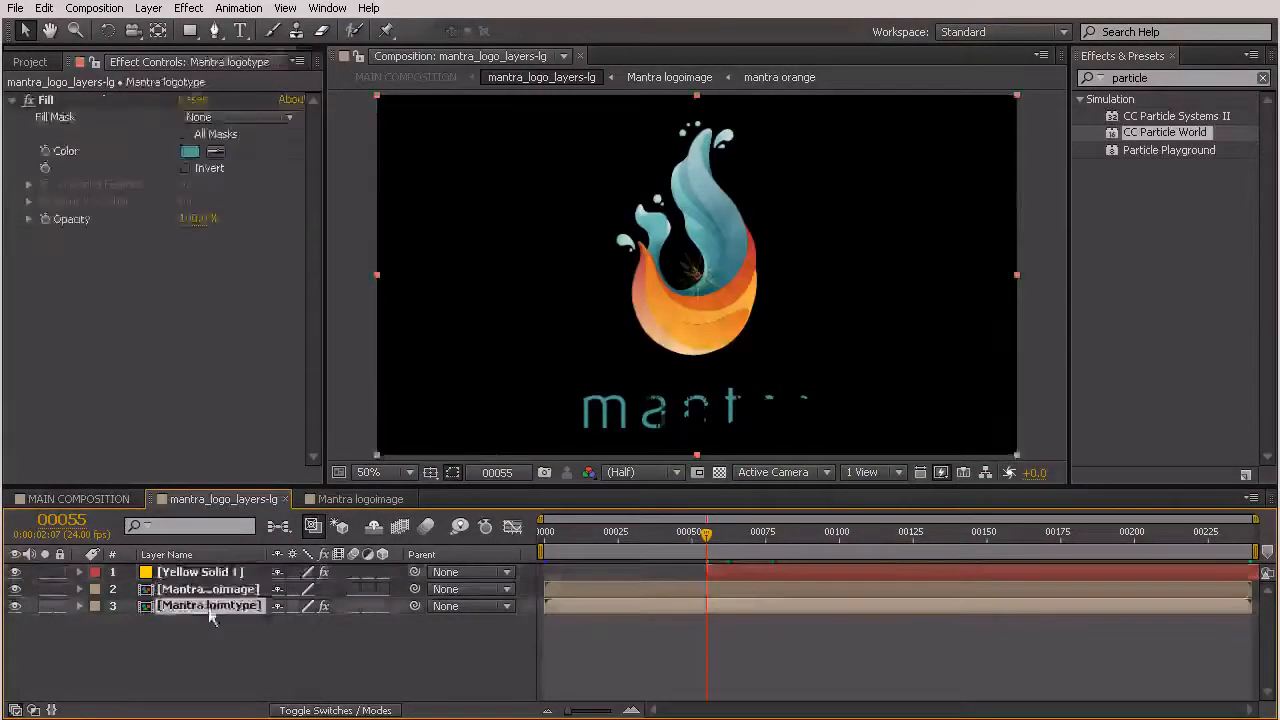
drag(560, 608, 813, 604)
click(795, 538)
click(800, 538)
drag(800, 538, 750, 537)
click(800, 540)
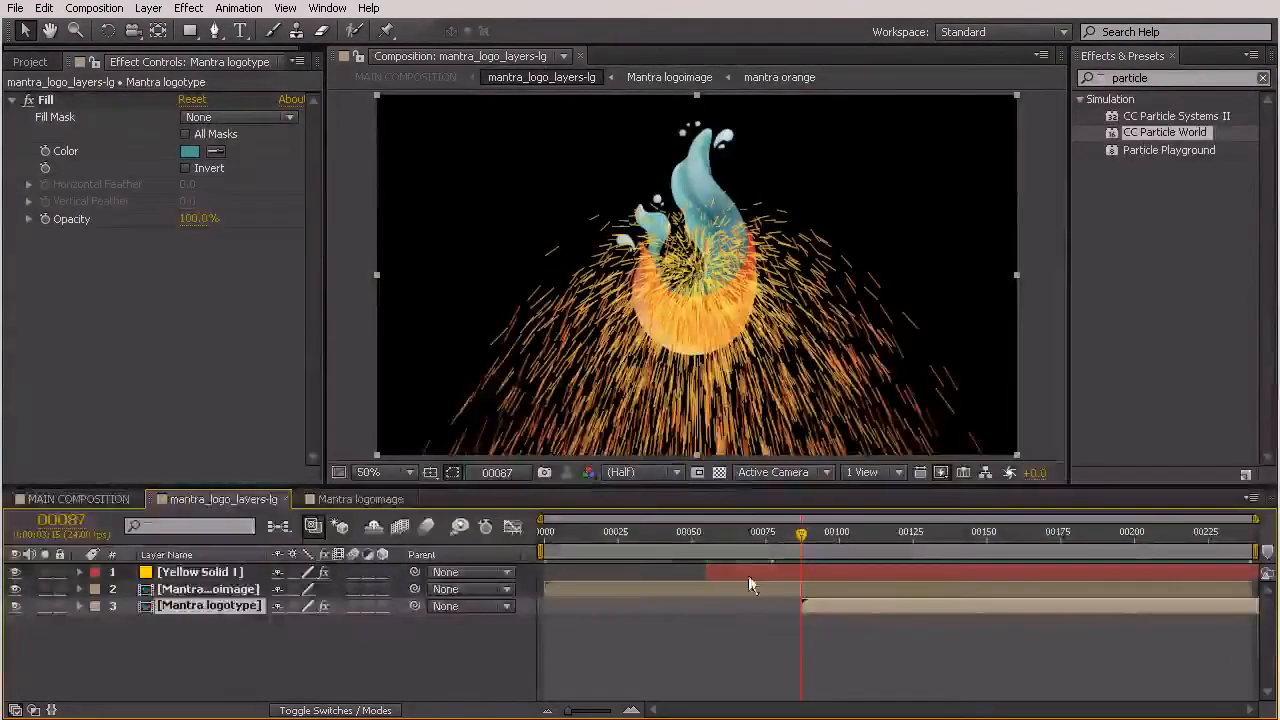
click(665, 652)
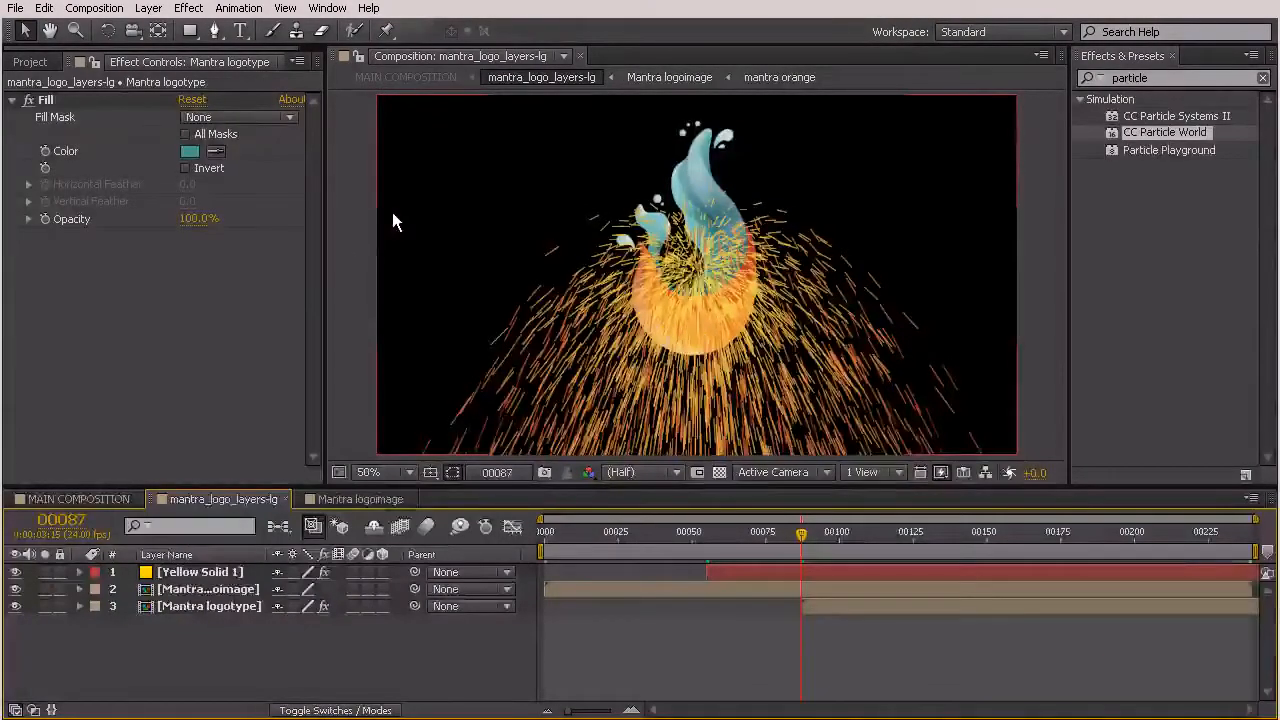
- Add a null object layer that starts at frame 55
click(148, 8)
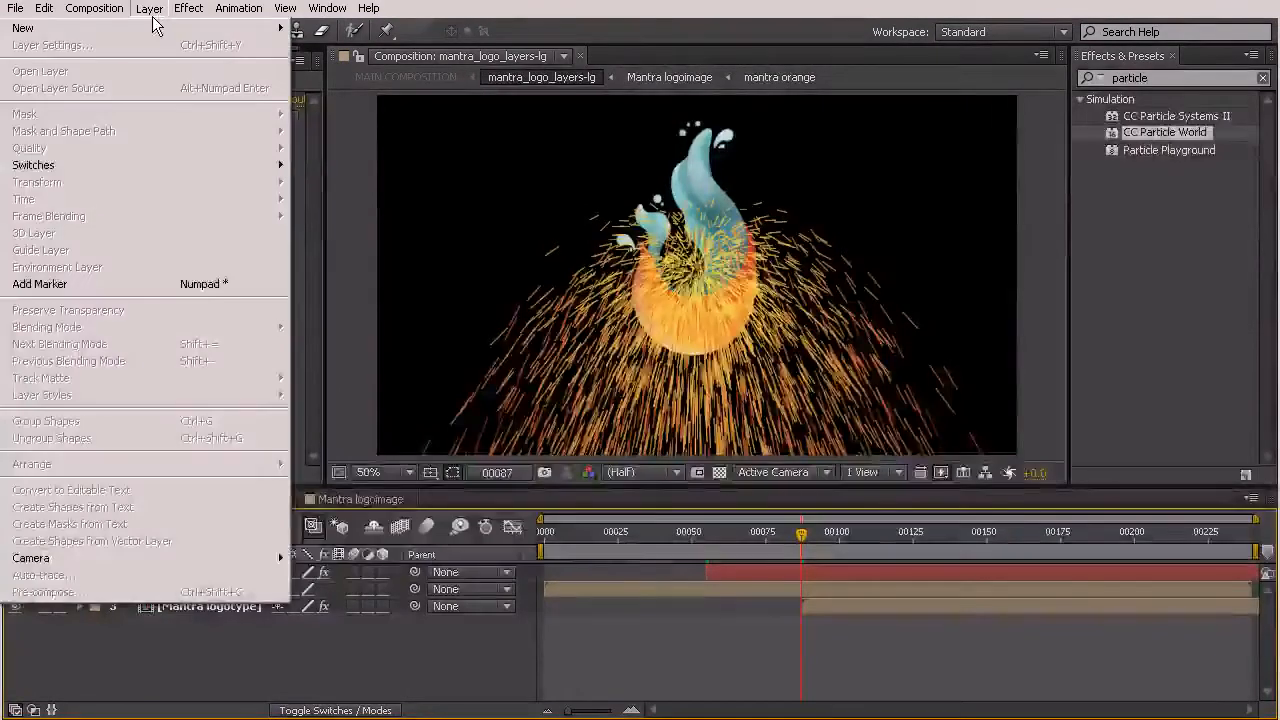
mouse_move(157, 28)
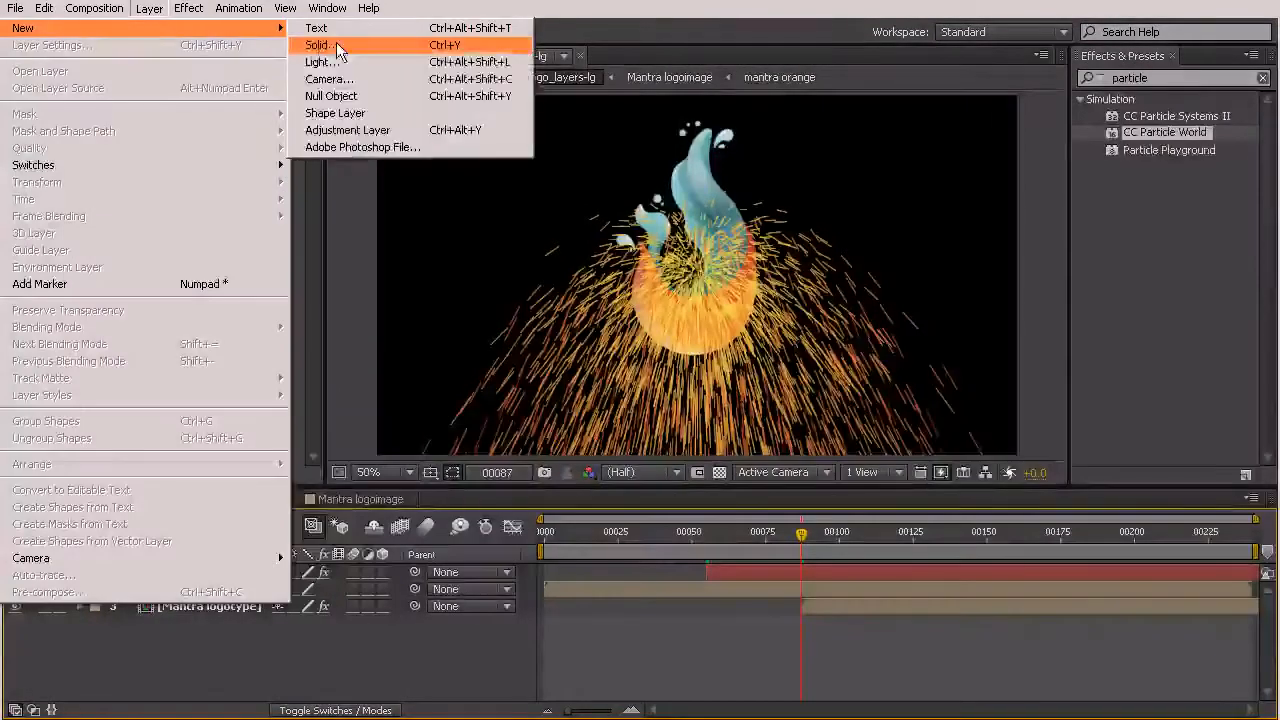
click(341, 97)
click(706, 532)
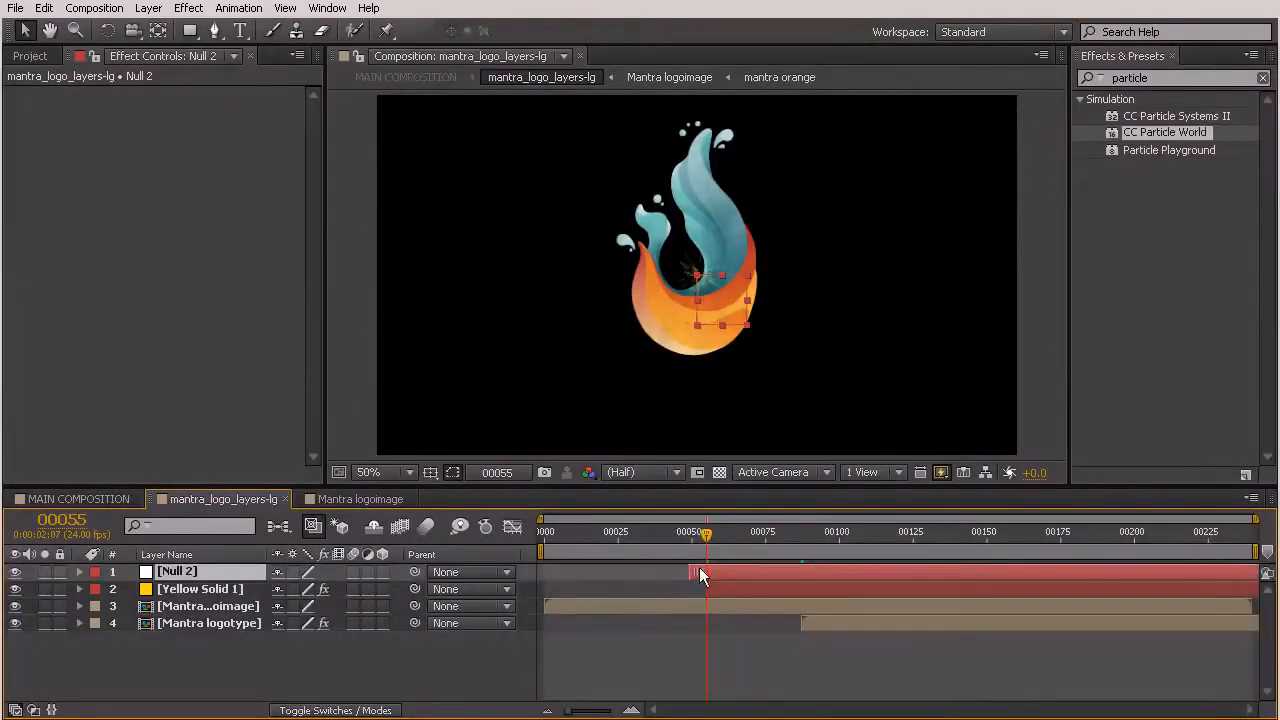
- Move the null to the orange flame's left tip, about 522, 294.5, and set a Position keyframe at frame 55
key(period)
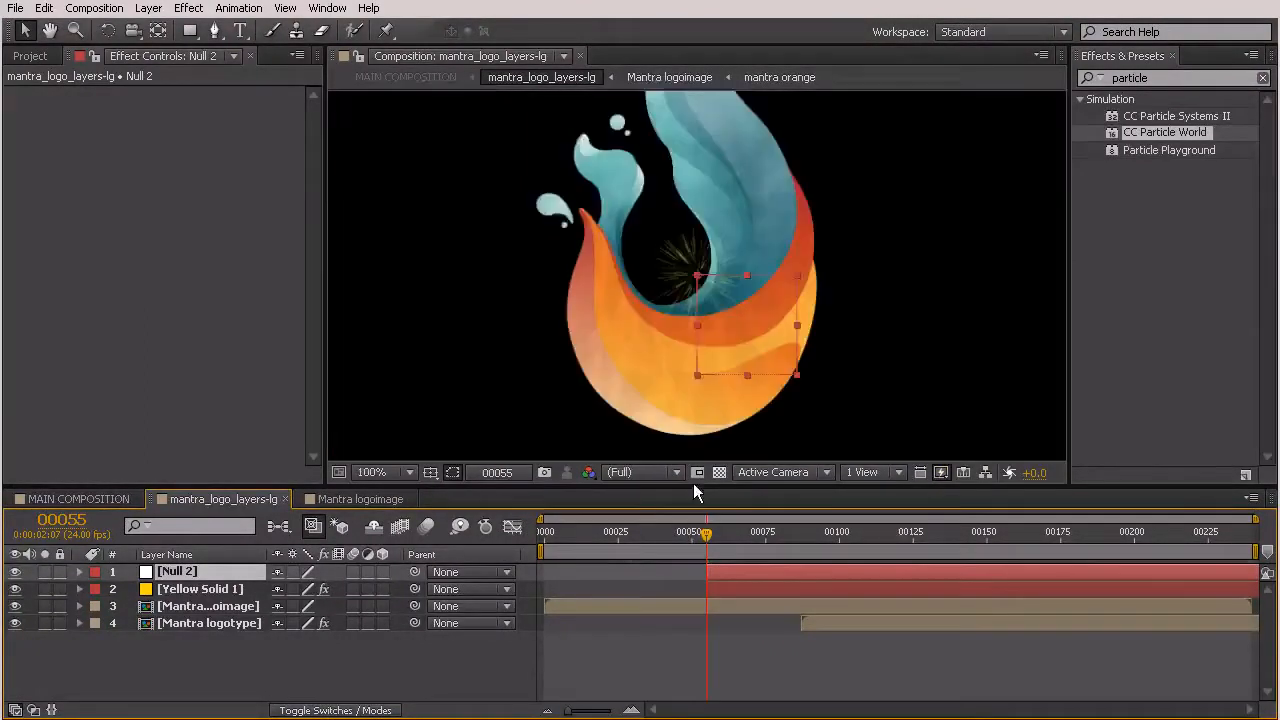
key(p)
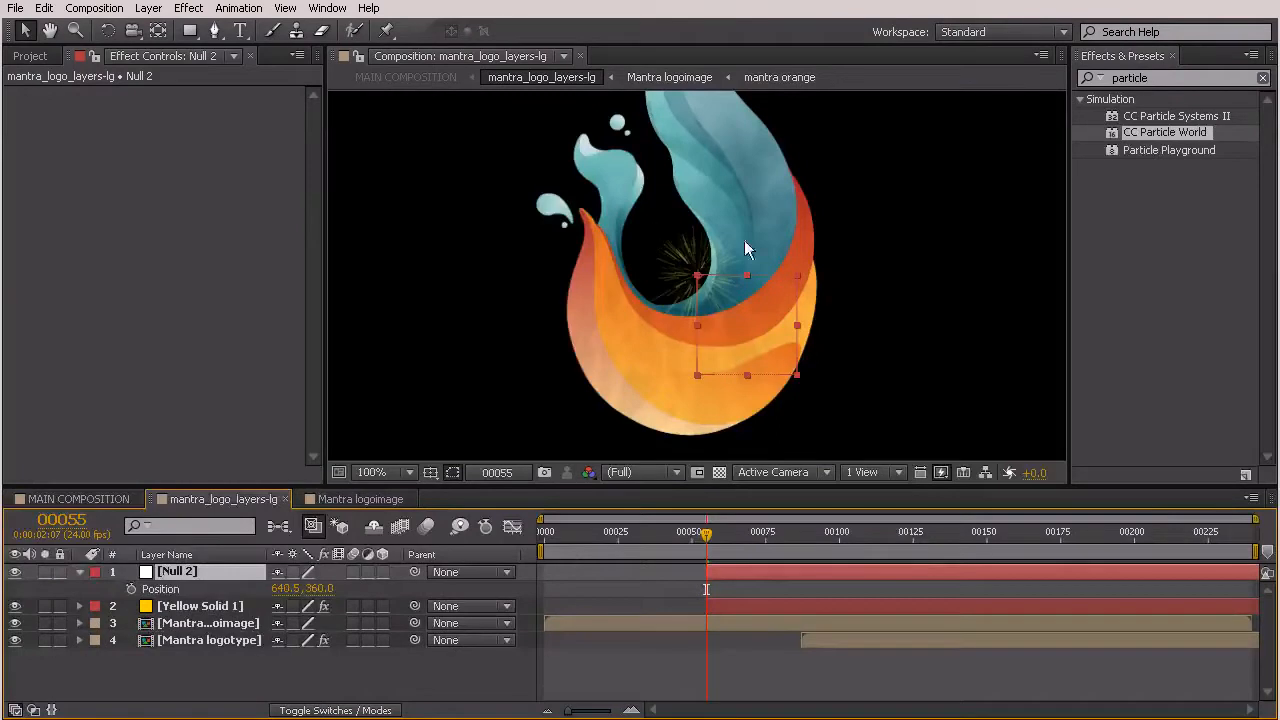
drag(758, 274, 606, 200)
key(period)
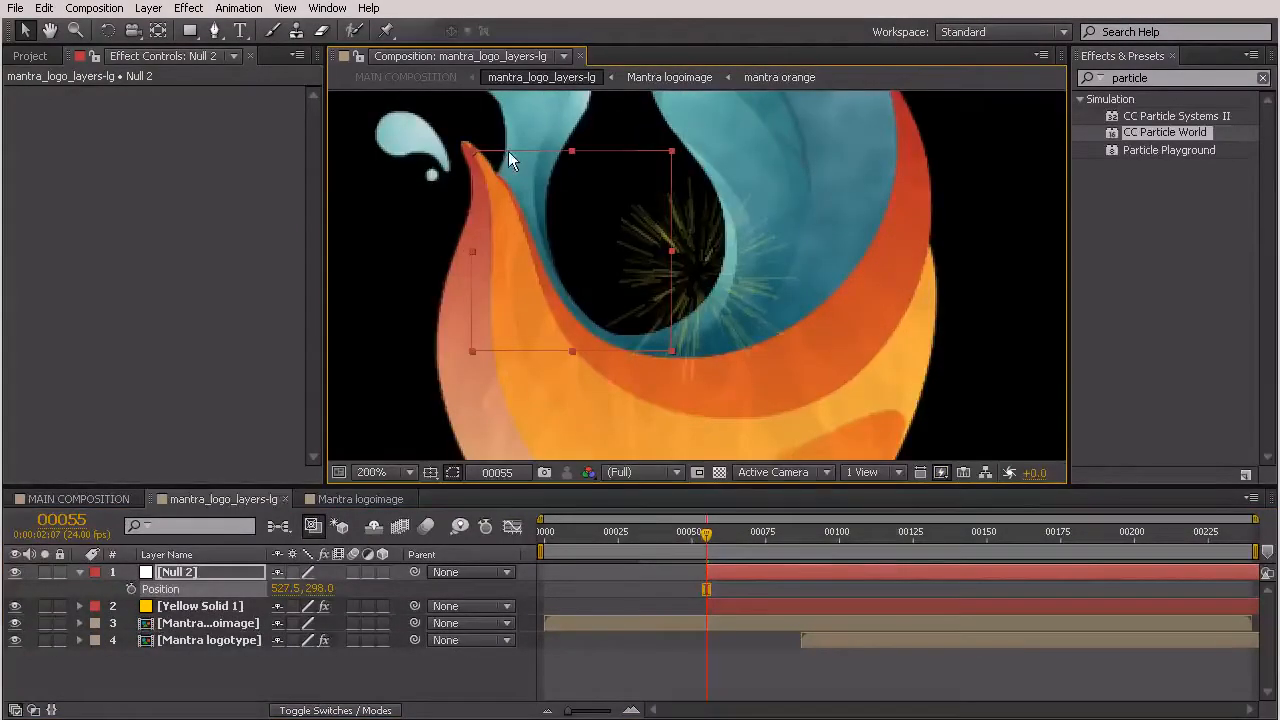
key(period)
drag(463, 141, 773, 346)
drag(702, 224, 678, 210)
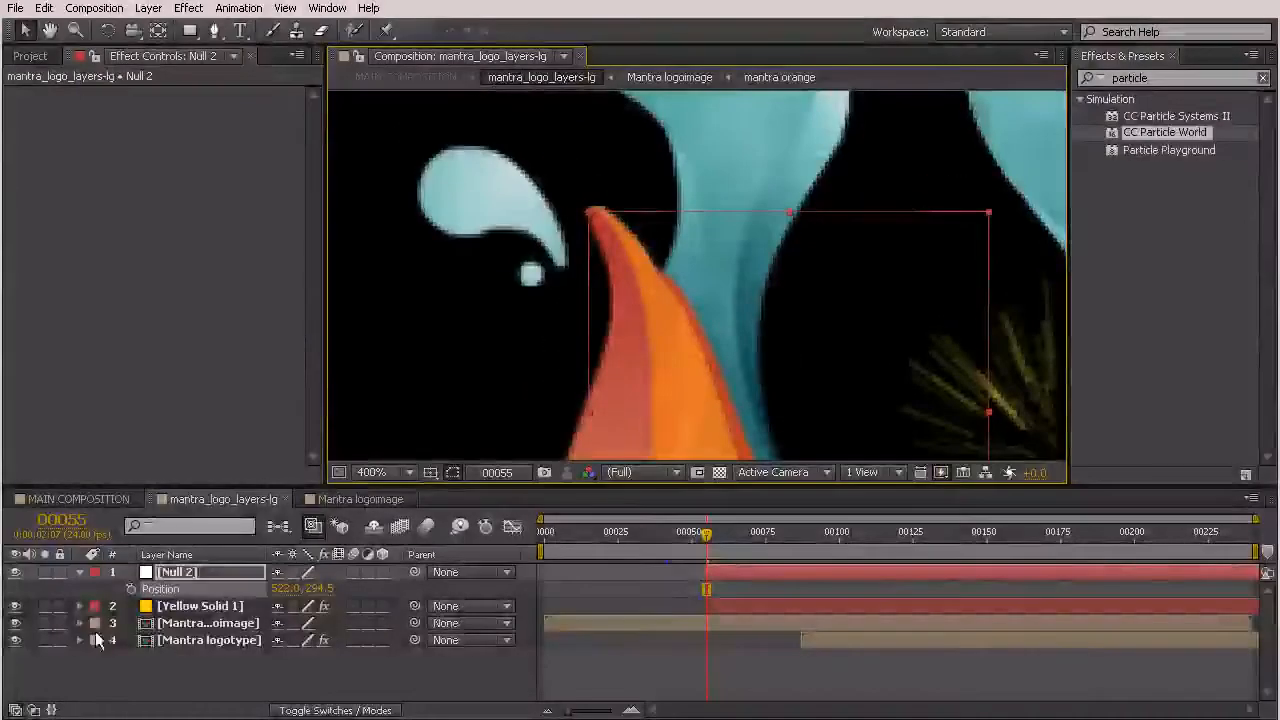
click(130, 589)
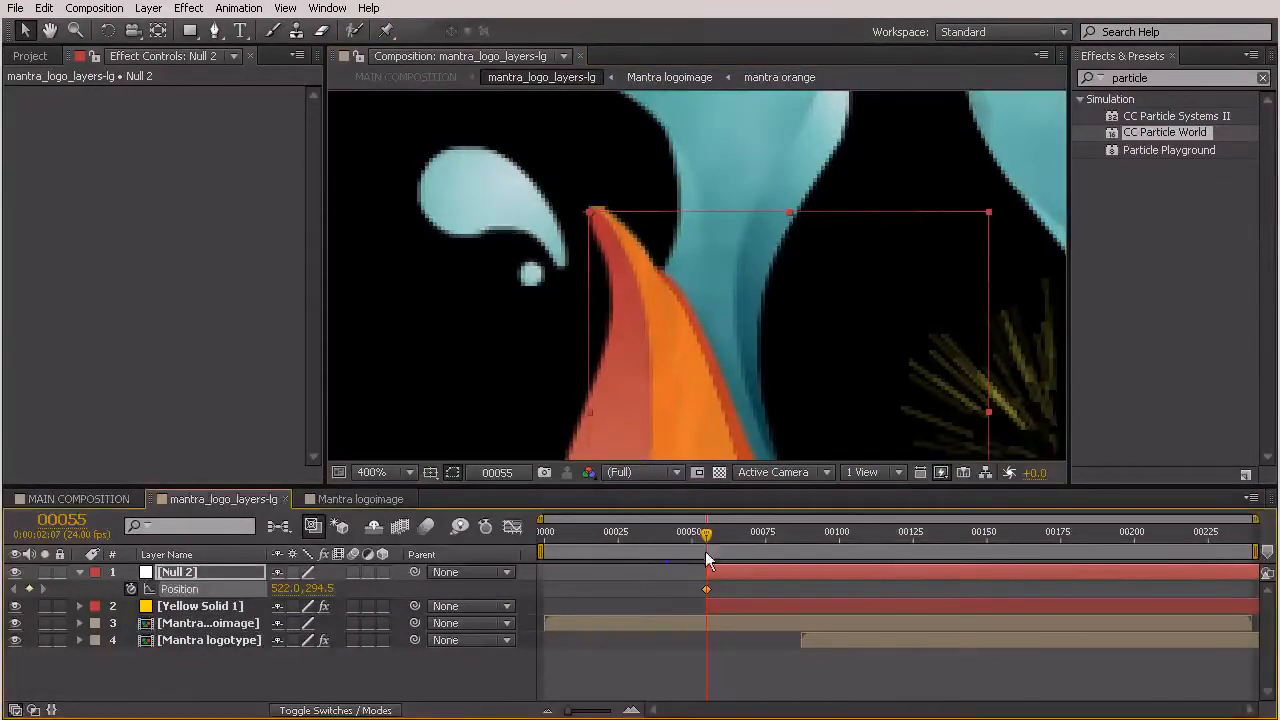
- Hide the yellow solid and, at frame 155, keyframe the null's position at the orange shape's upper right tip, about 732, 253.5
drag(818, 534, 987, 539)
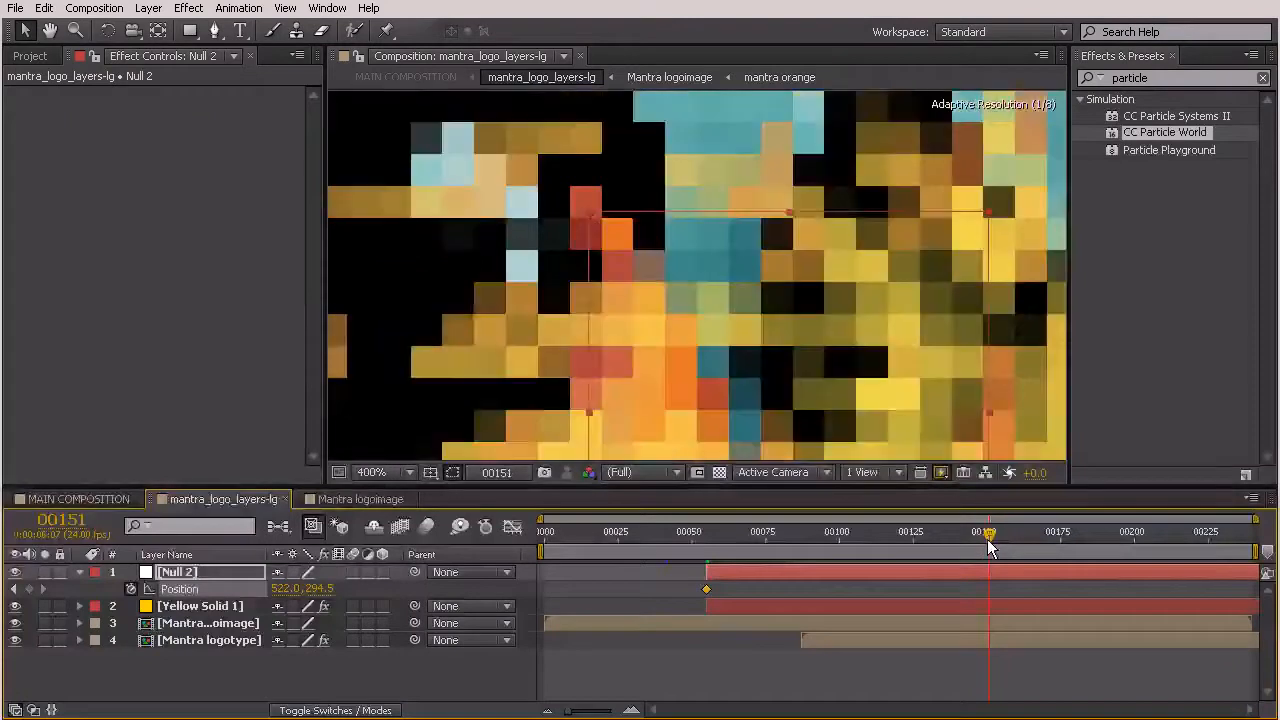
click(706, 550)
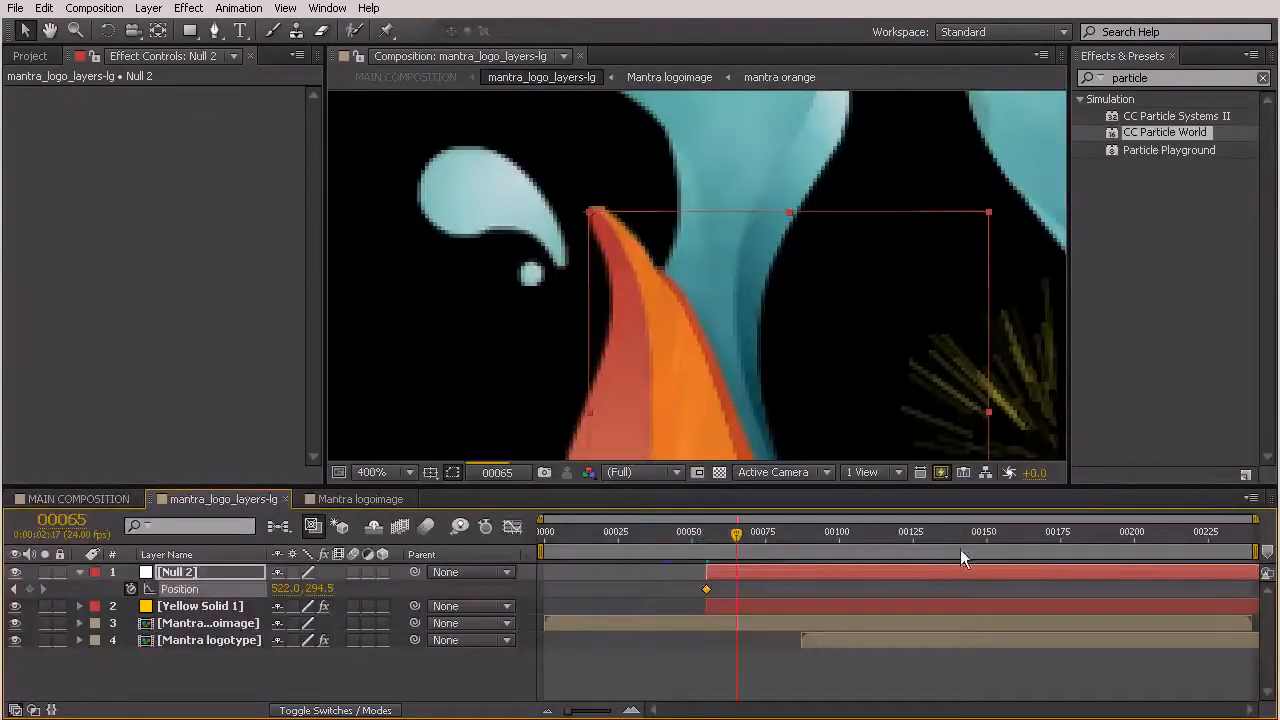
drag(960, 549, 999, 549)
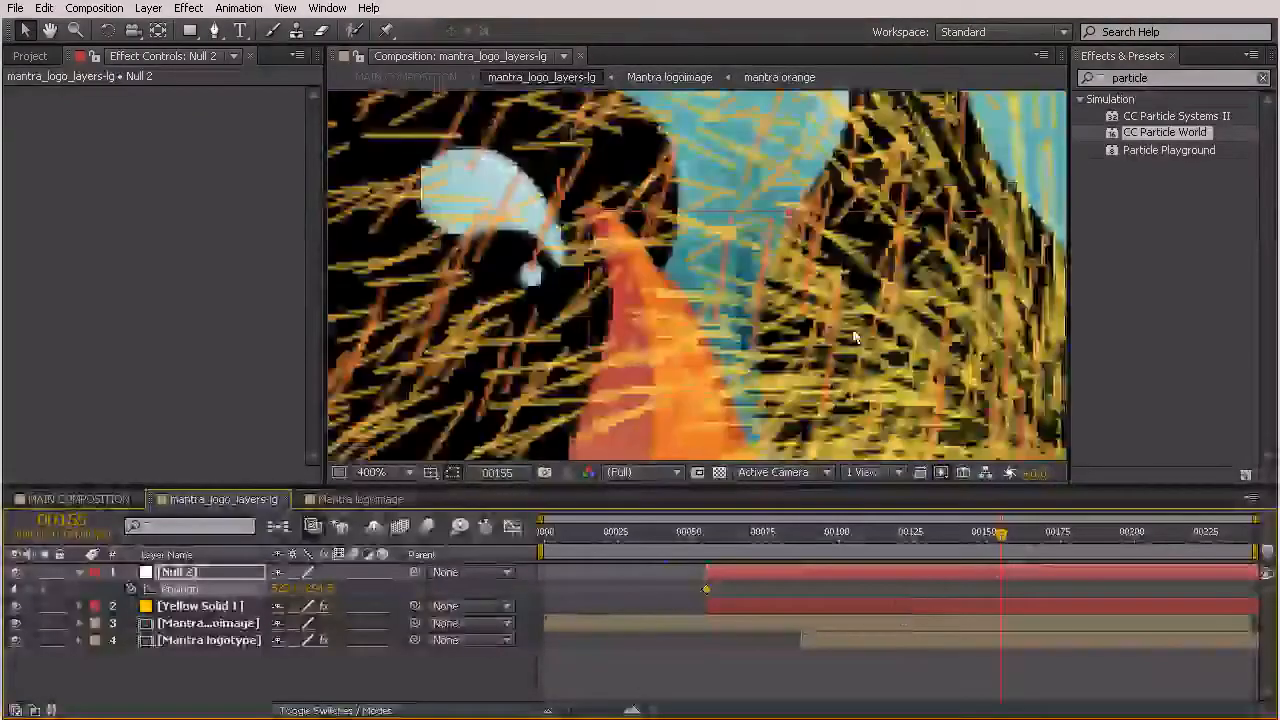
key(comma)
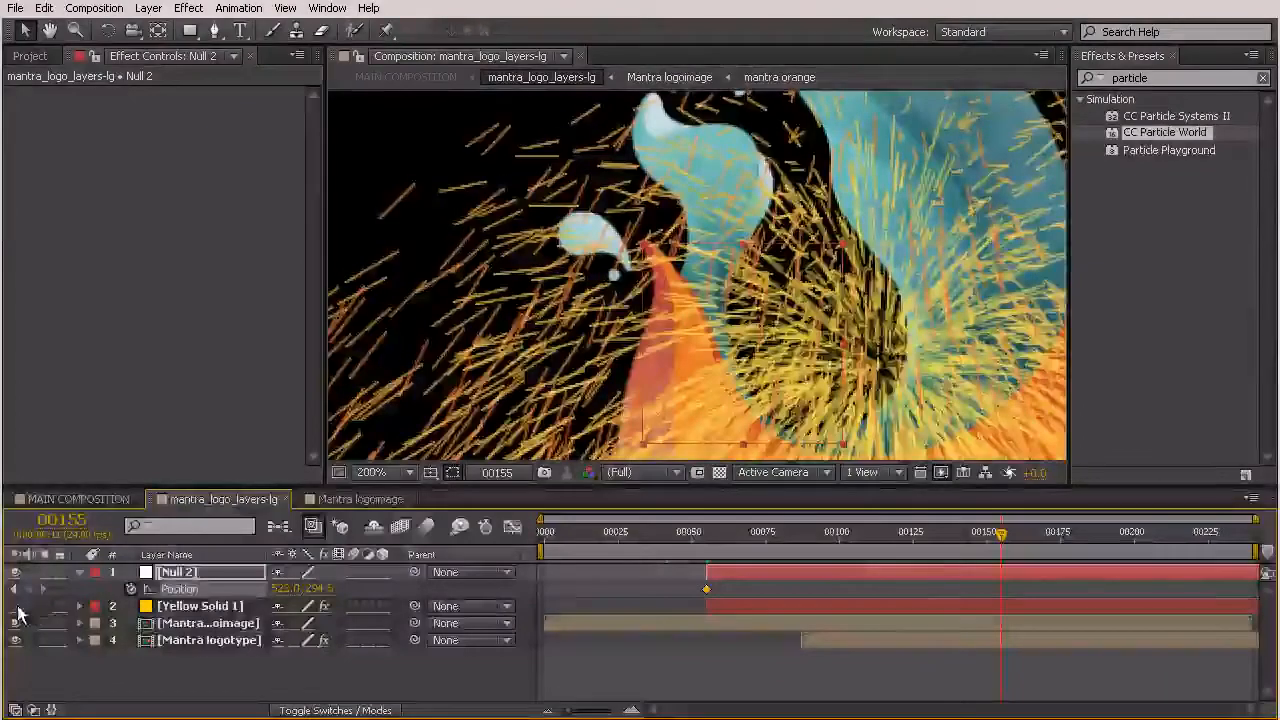
click(16, 606)
key(comma)
drag(743, 265, 564, 286)
key(period)
key(space)
drag(740, 219, 730, 229)
scroll(483, 313, down, 2)
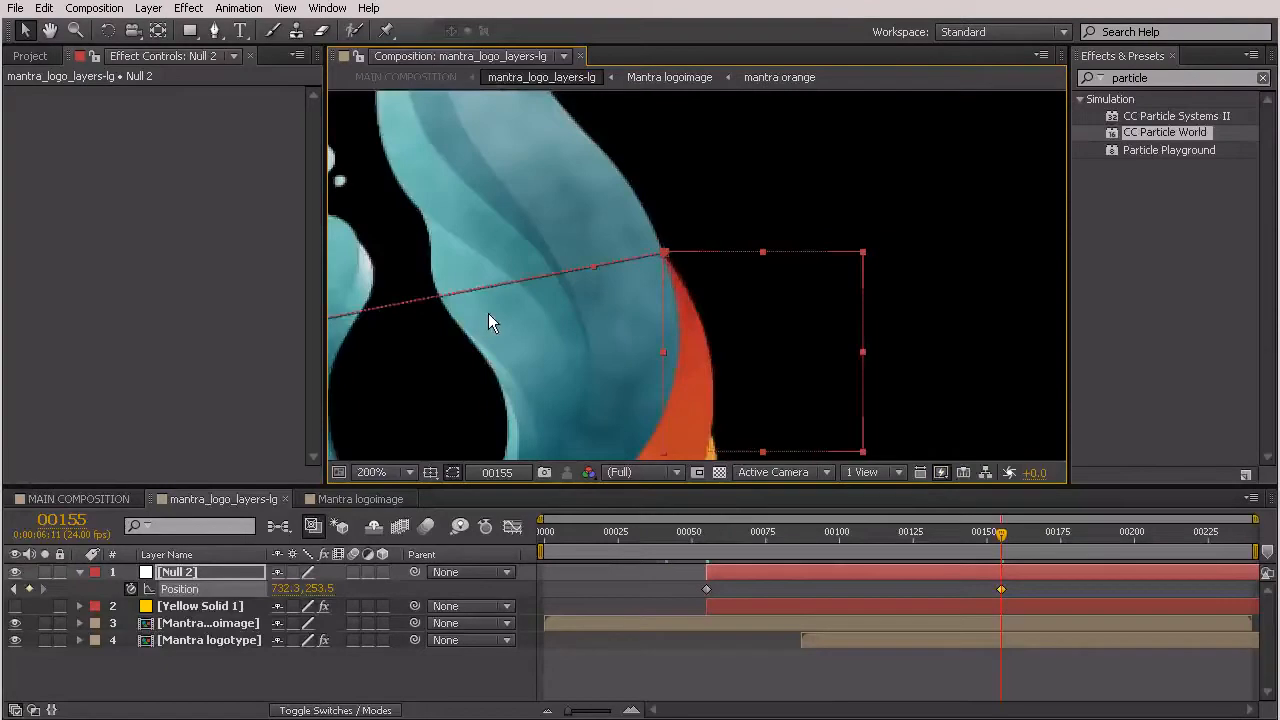
scroll(488, 313, down, 4)
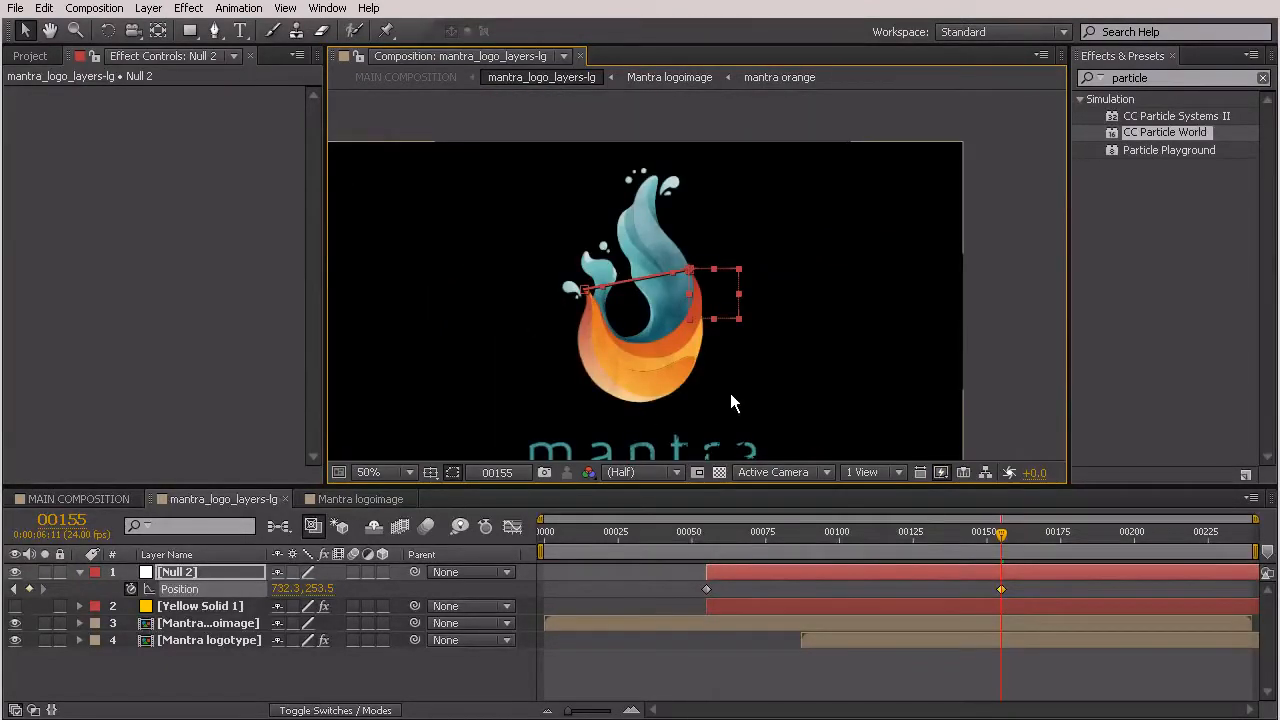
- At frame 124, move the null to the lower right edge of the orange flame to add a Position keyframe
click(922, 534)
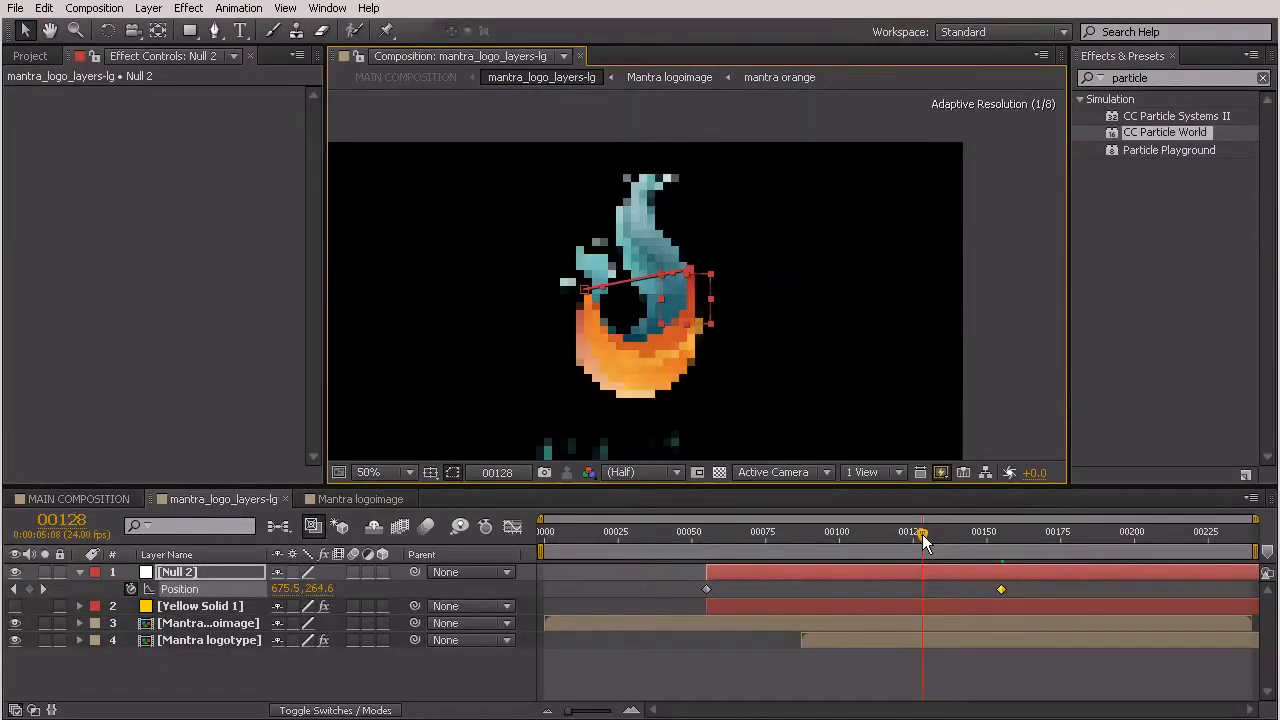
drag(911, 536, 910, 536)
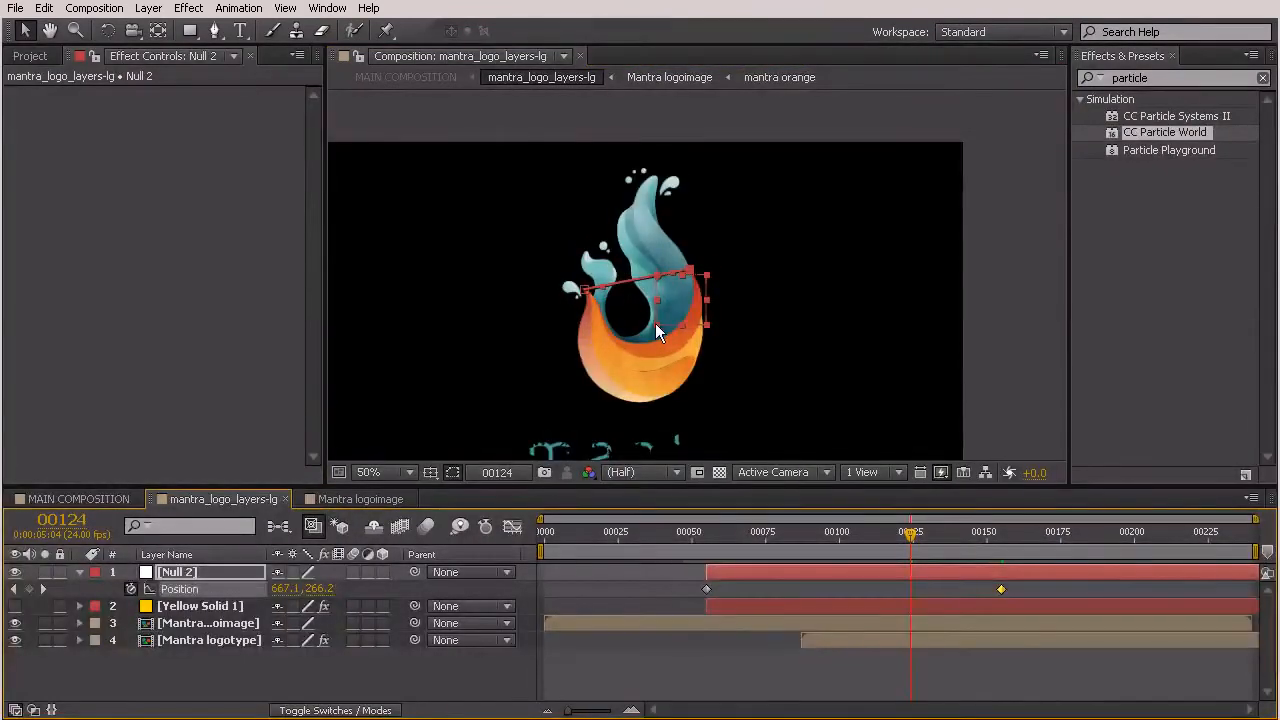
drag(697, 335, 715, 447)
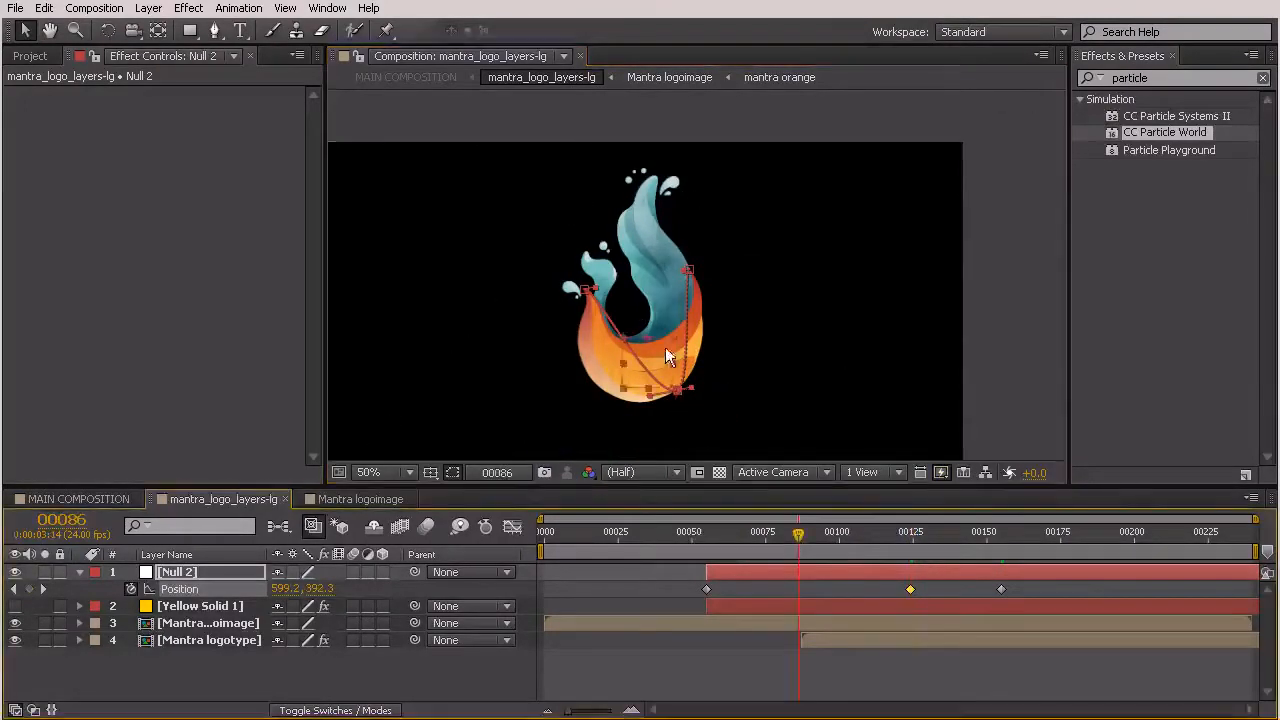
drag(617, 358, 614, 374)
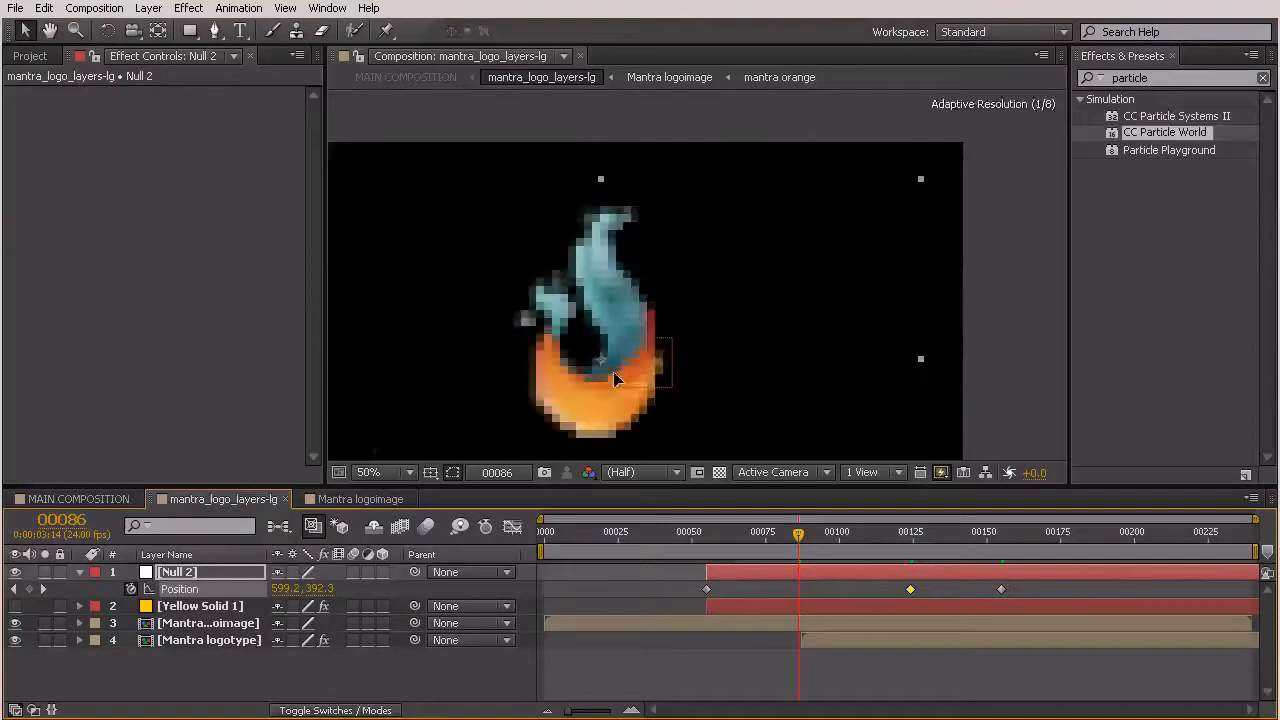
click(806, 567)
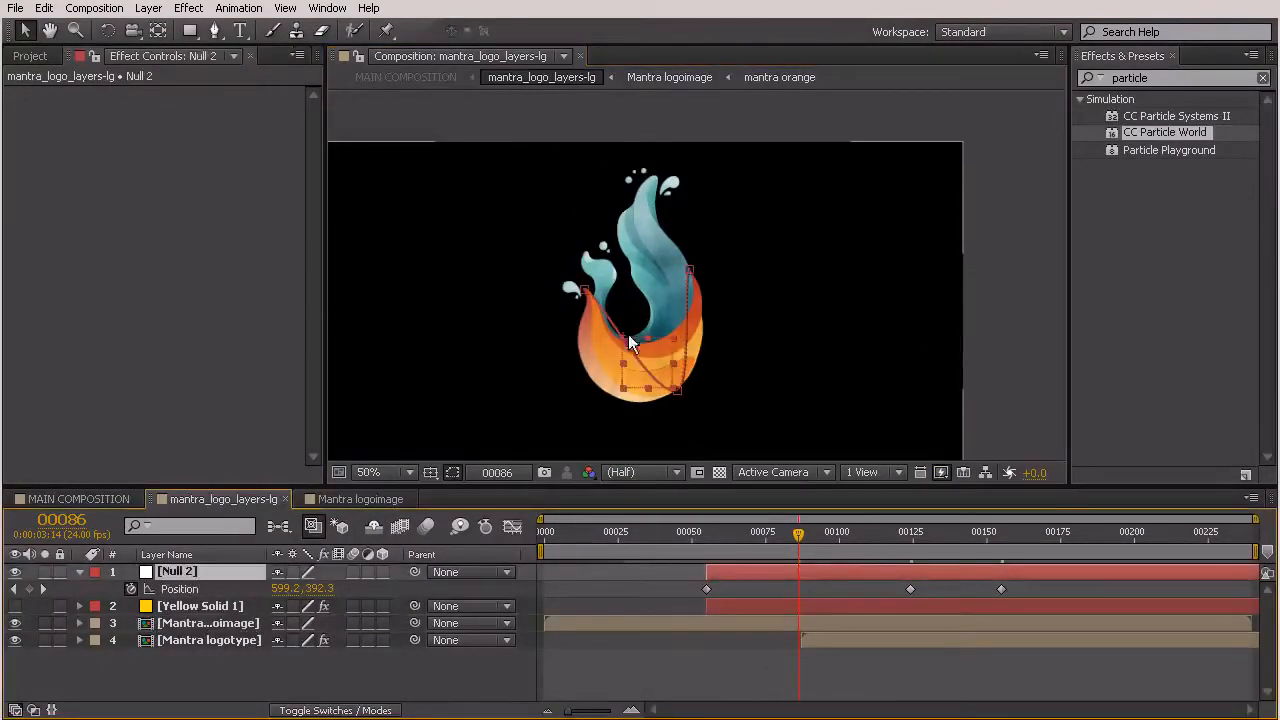
drag(641, 362, 612, 388)
key(ctrl+z)
- At frame 86, move the null to the orange flame's lower left edge, about 525, 463, adding a Position keyframe
click(762, 569)
drag(317, 588, 502, 600)
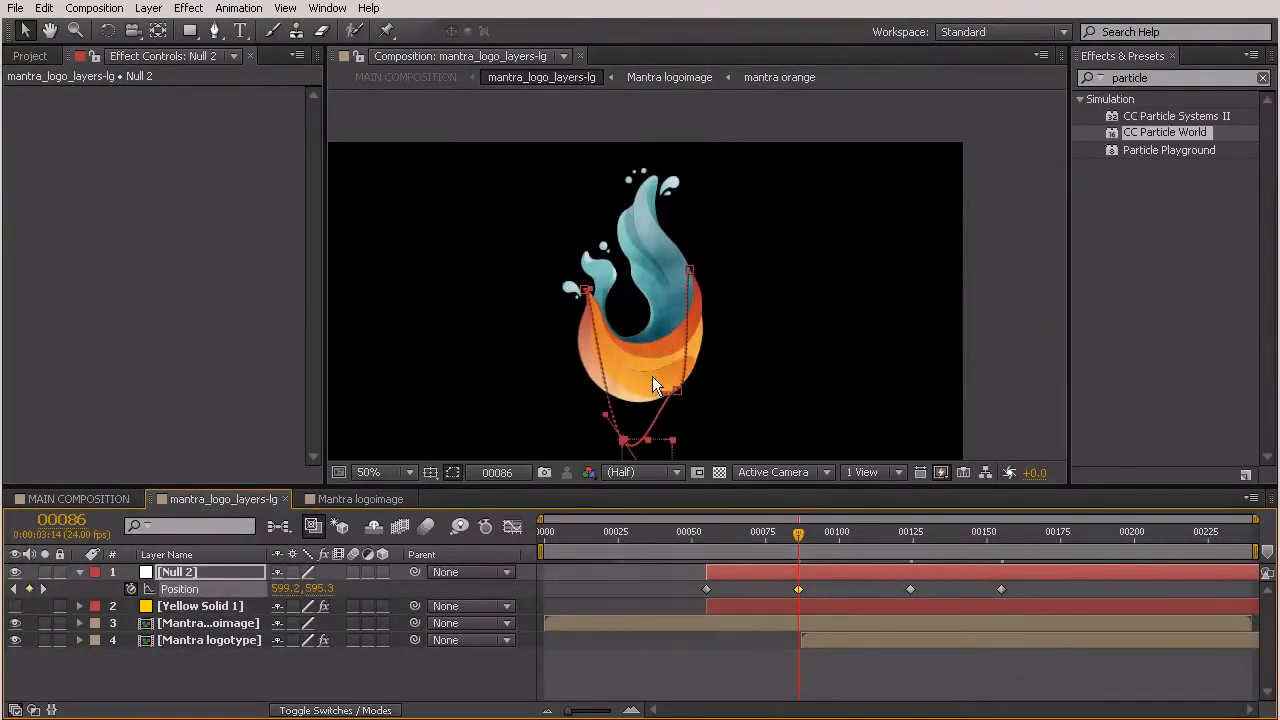
drag(661, 447, 624, 380)
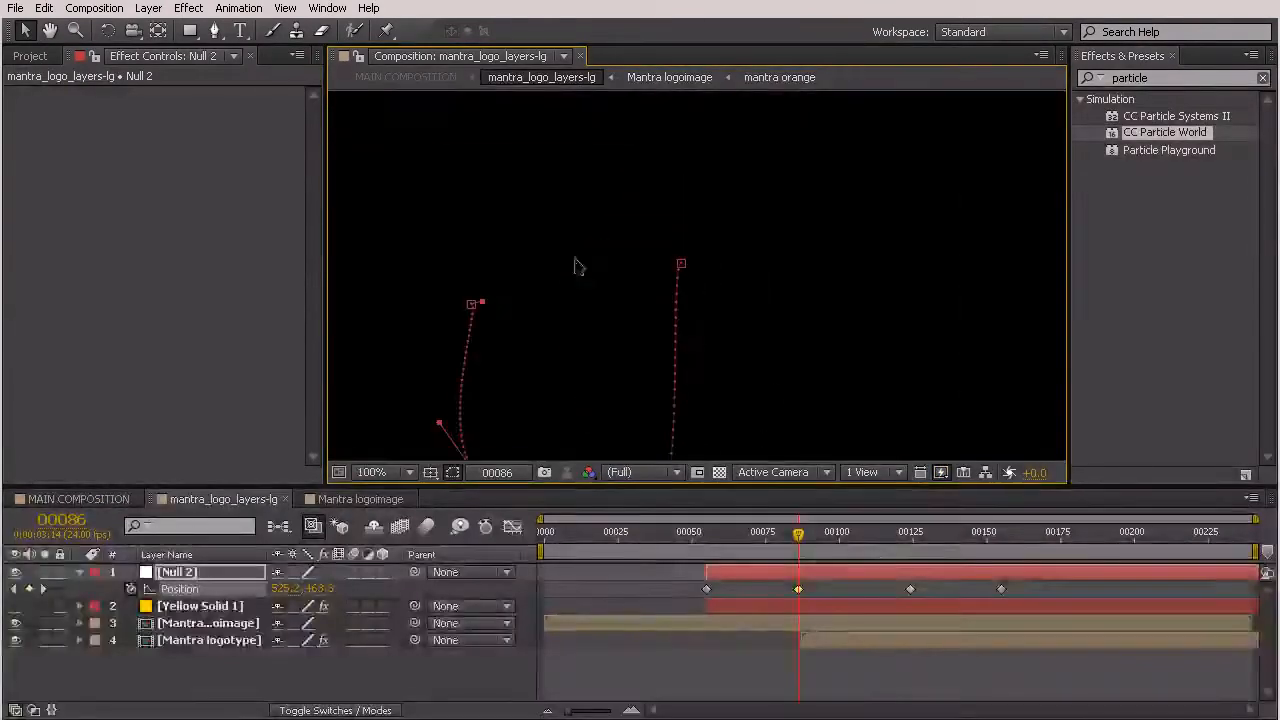
- Bend the null's motion path along the flame's left edge by adjusting the direction handles between the frame 55 and frame 86 keyframes
scroll(572, 262, up, 3)
key(space)
drag(456, 336, 888, 137)
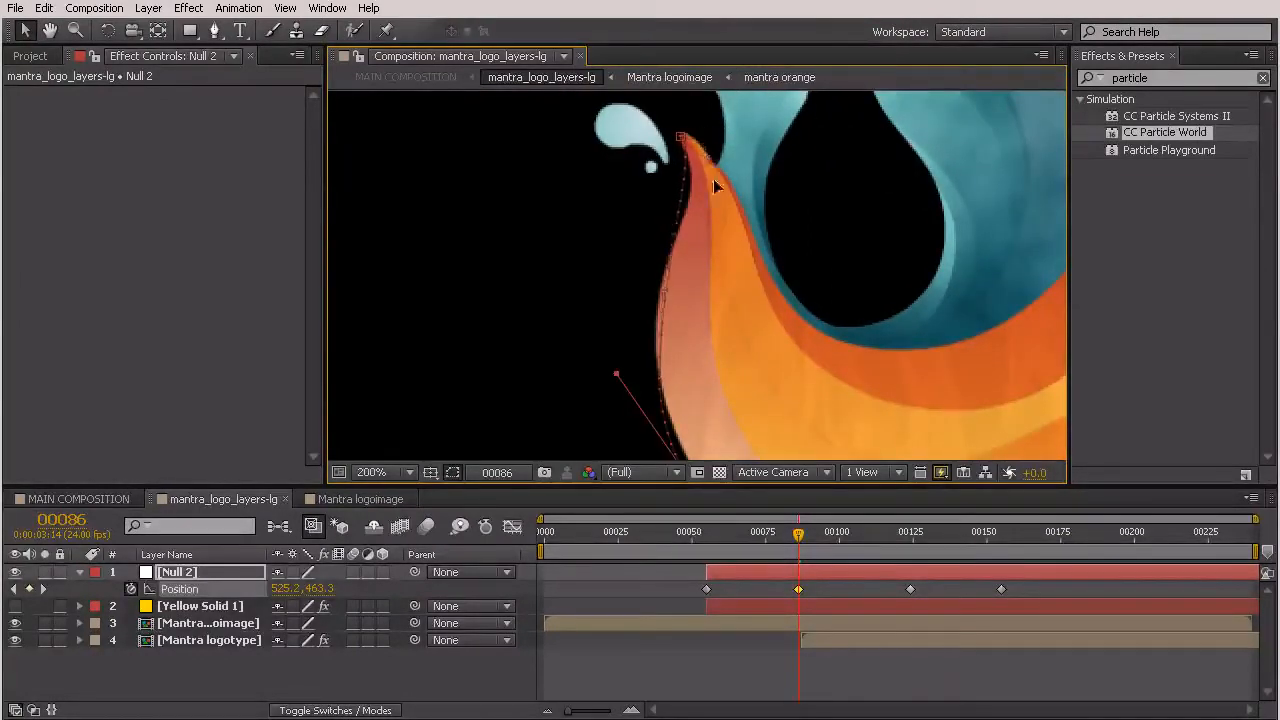
drag(719, 220, 724, 234)
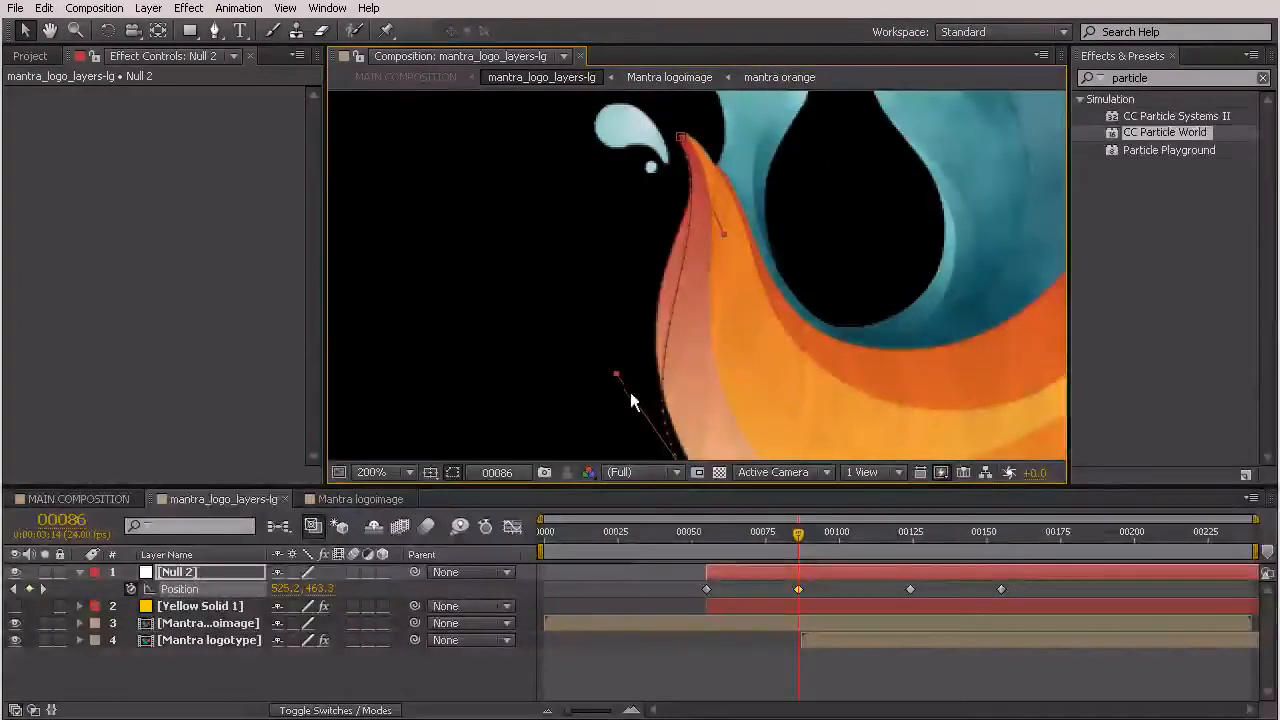
drag(617, 374, 607, 253)
- Shift the frame 86 path point to about 528, 461 and refine its incoming direction handle to follow the flame's left outline
key(space)
drag(774, 334, 626, 128)
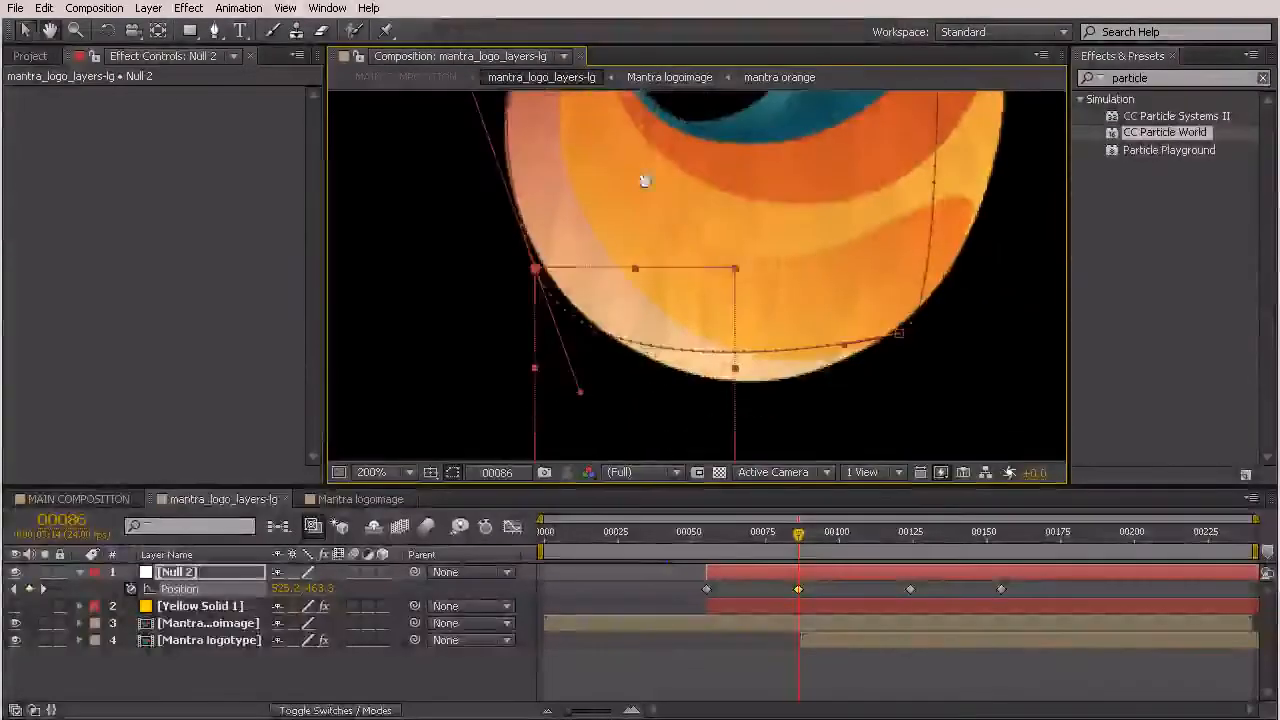
drag(536, 269, 541, 263)
key(space)
drag(643, 297, 709, 425)
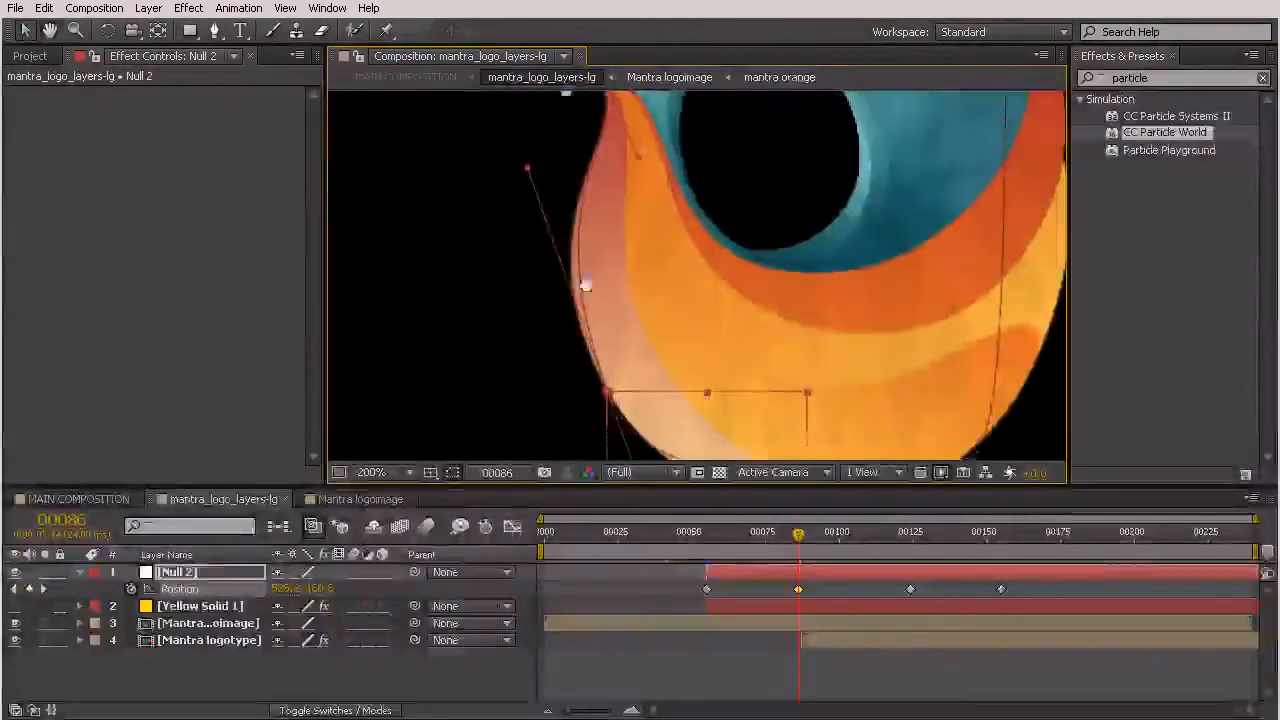
drag(529, 169, 506, 231)
- Curve the motion path along the flame's bottom edge and nudge the frame 124 path point to about 706, 494 on the outline
key(space)
drag(742, 360, 635, 200)
drag(801, 310, 725, 389)
click(850, 300)
drag(849, 299, 847, 296)
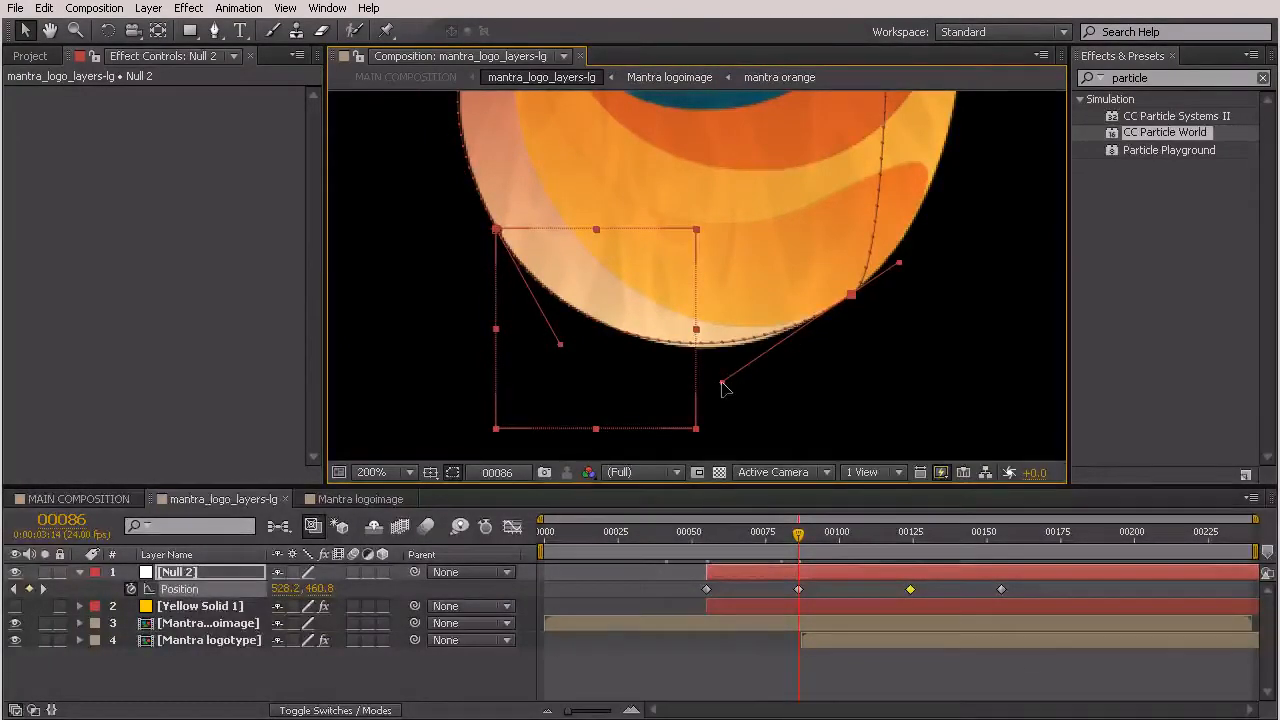
- Curve the final path segment along the flame's right edge by extending the frame 155 keyframe's direction handle outward and down
key(h)
drag(880, 258, 689, 371)
scroll(686, 291, up, 1)
key(comma)
key(v)
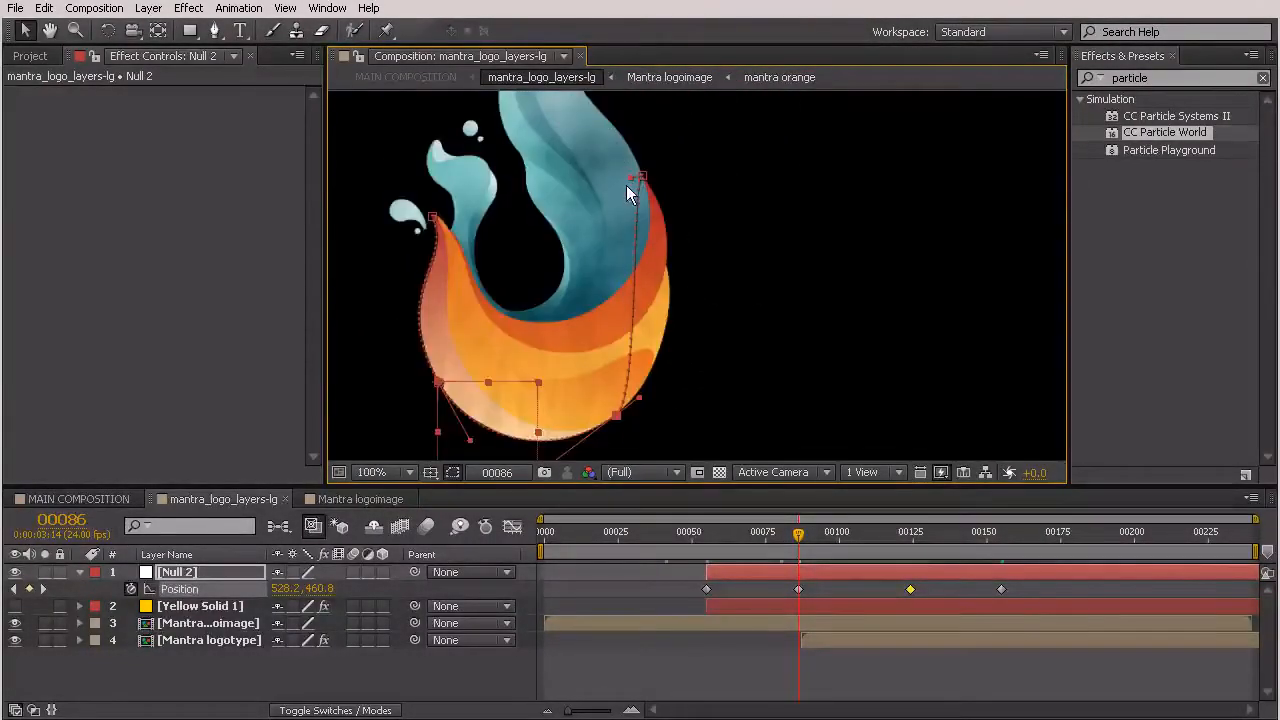
drag(630, 177, 712, 287)
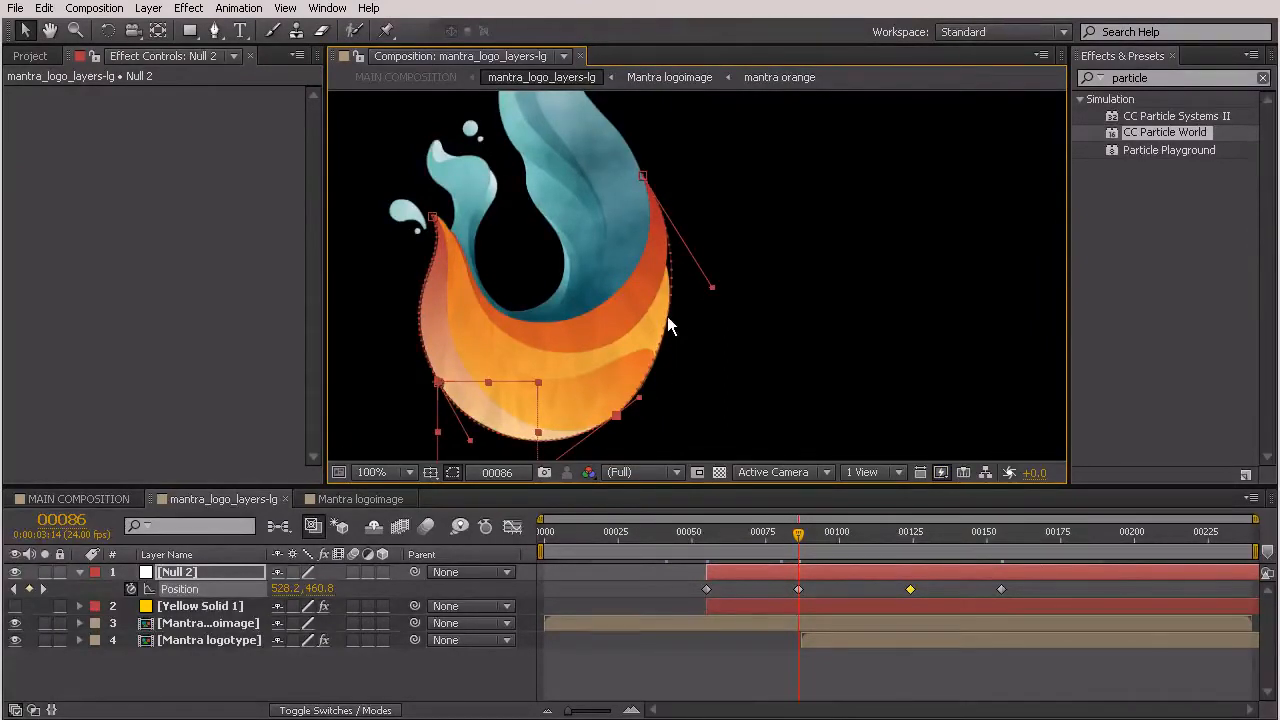
drag(711, 288, 714, 298)
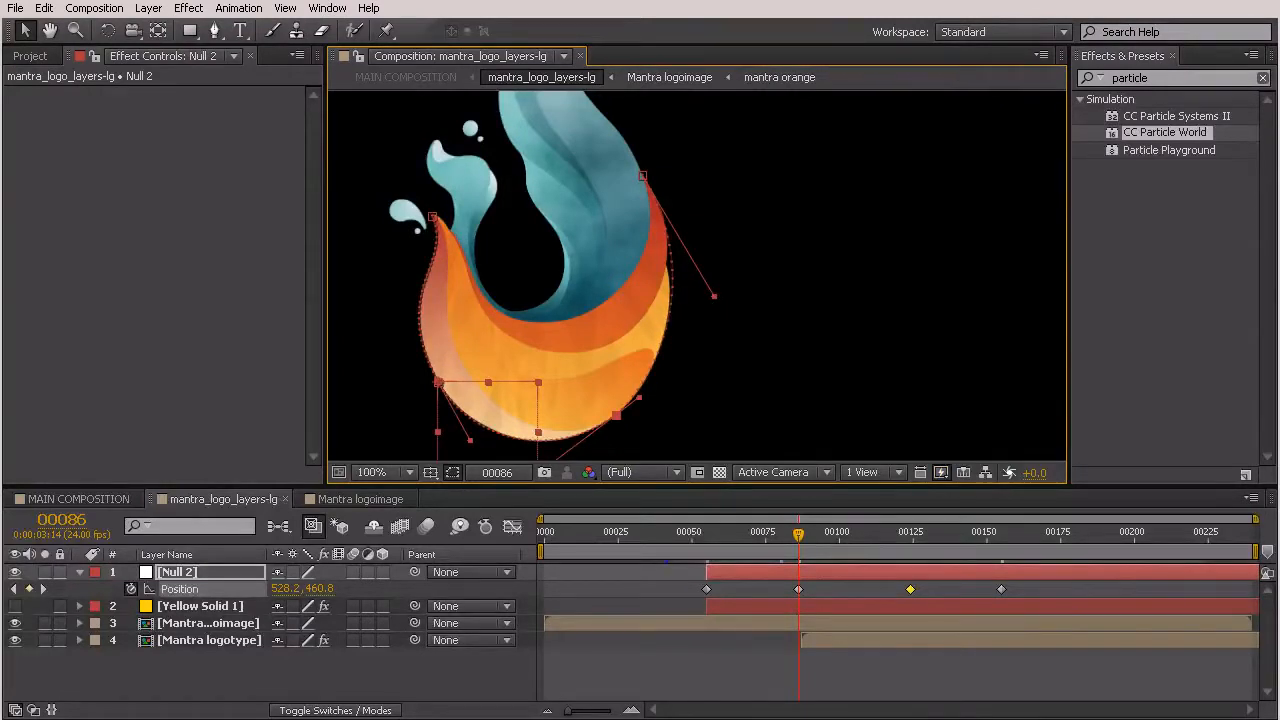
click(1033, 648)
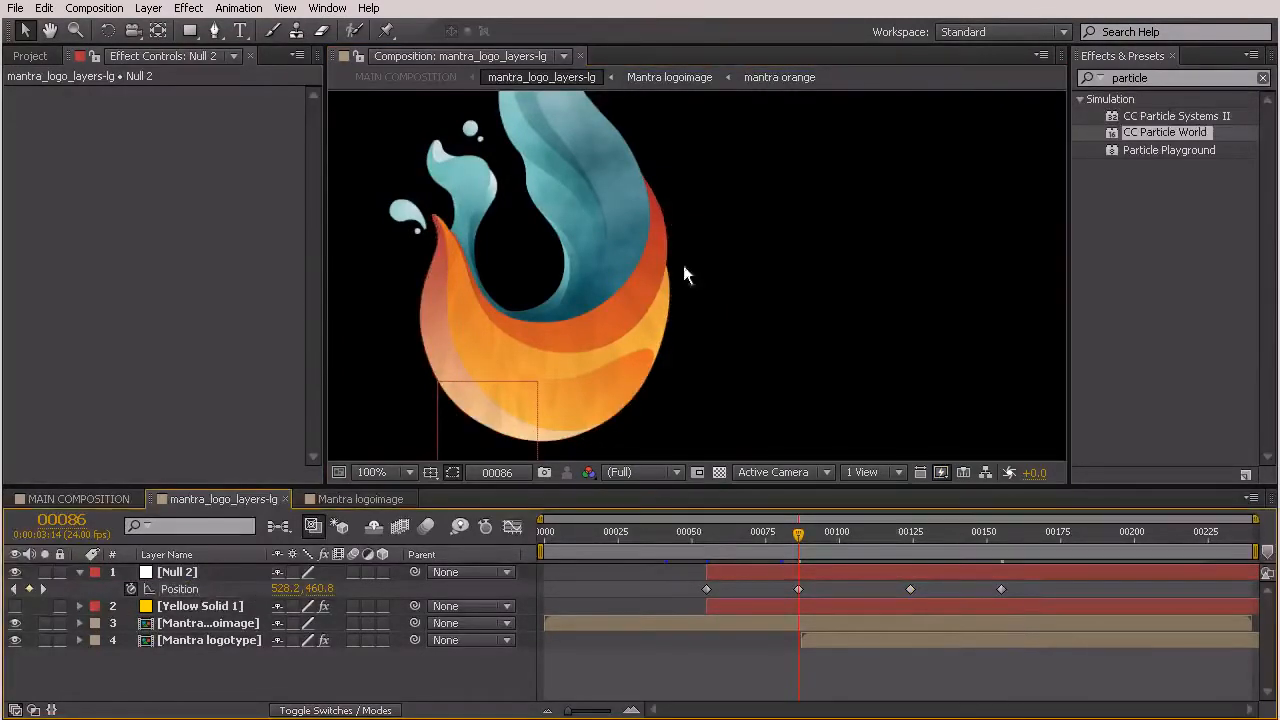
- Ease the null into its frame 155 Position keyframe and increase that keyframe's incoming influence on the speed graph
click(723, 572)
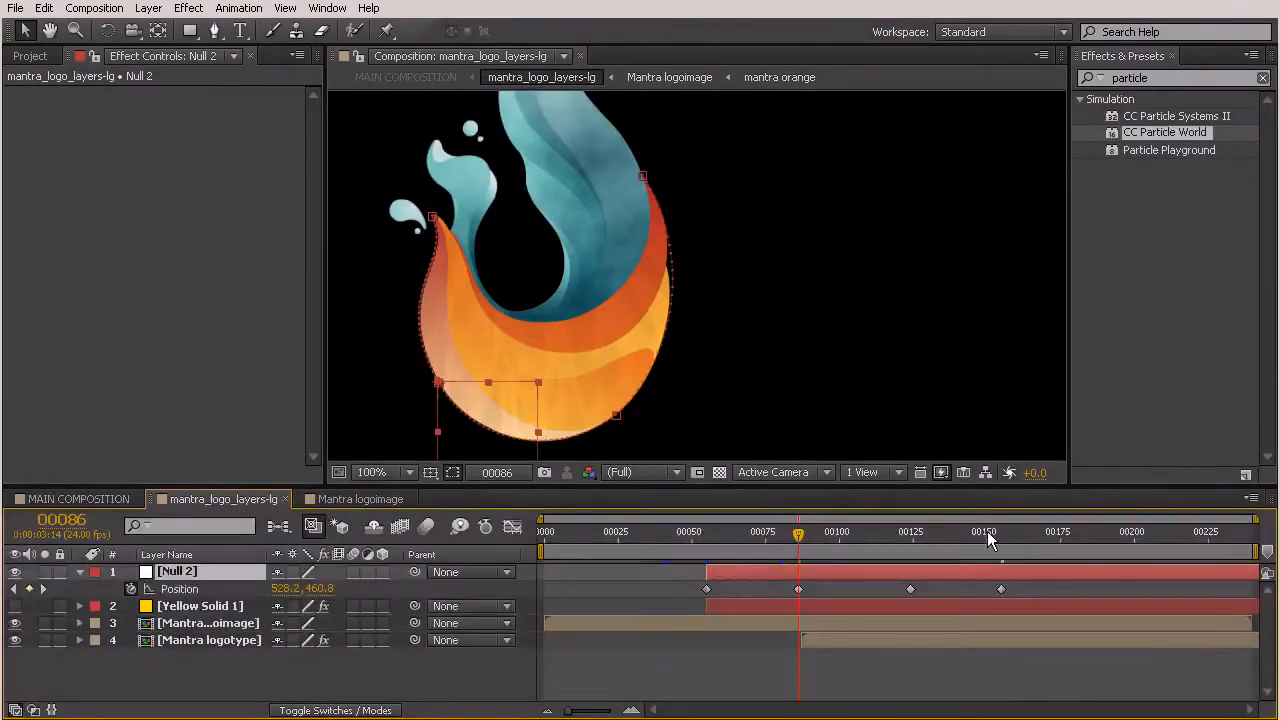
mouse_move(743, 537)
mouse_down()
mouse_move(677, 537)
mouse_move(768, 537)
mouse_up()
drag(844, 558, 845, 560)
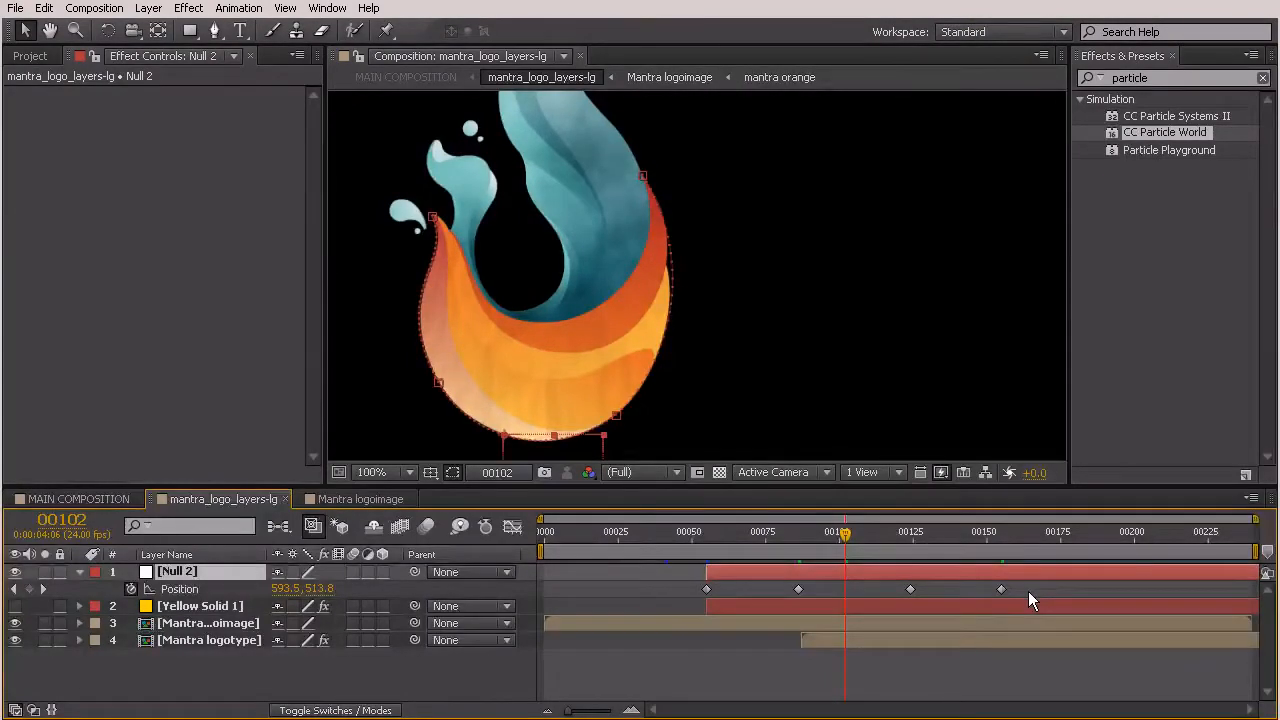
click(1001, 590)
click(1001, 553)
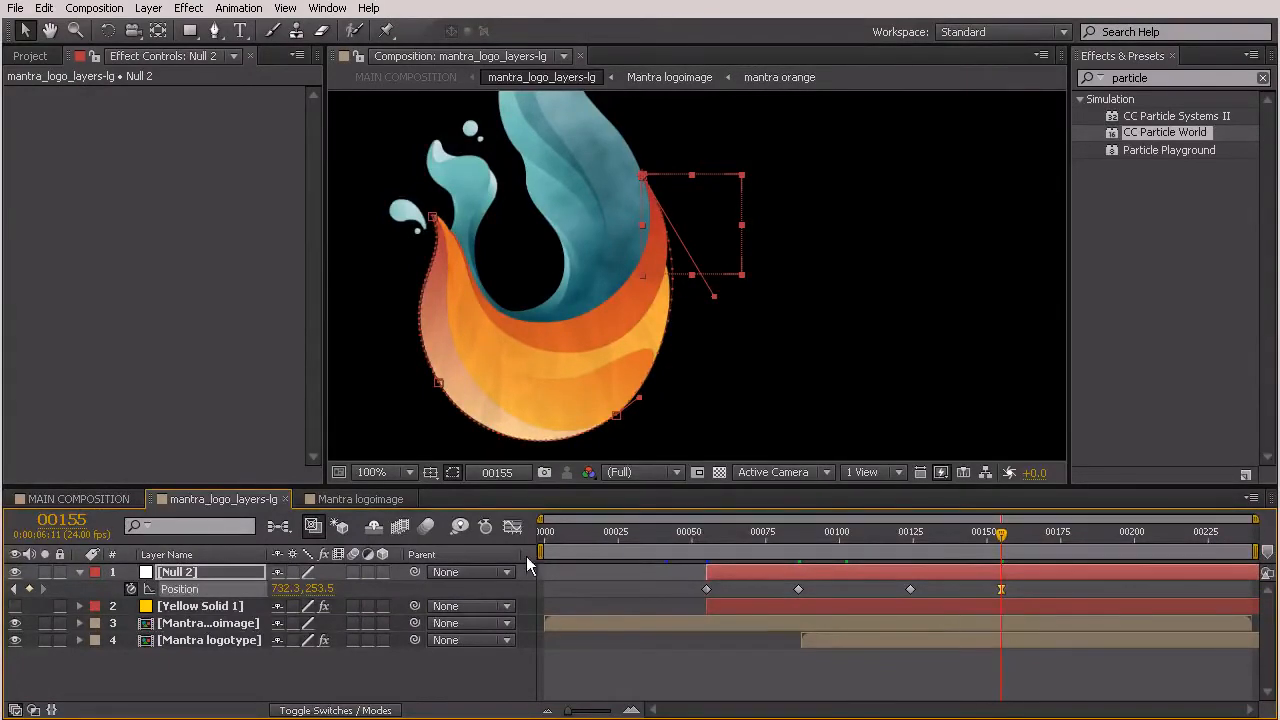
click(512, 526)
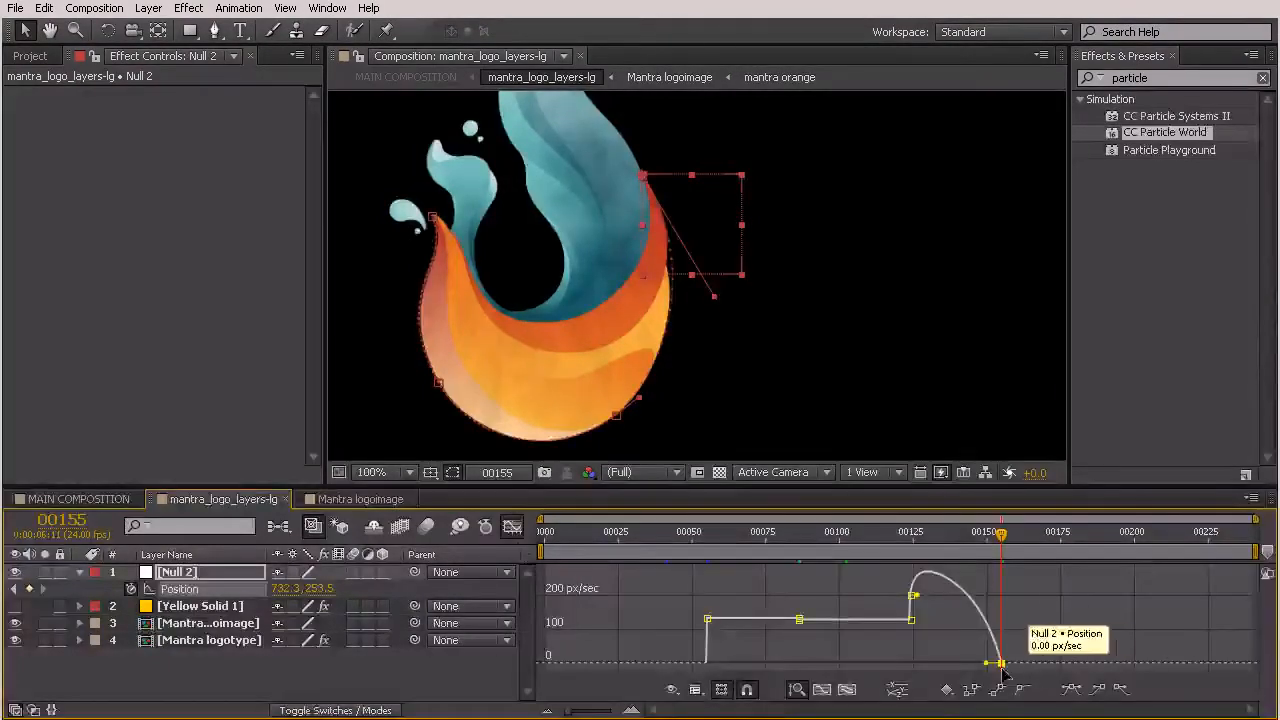
drag(987, 666, 975, 671)
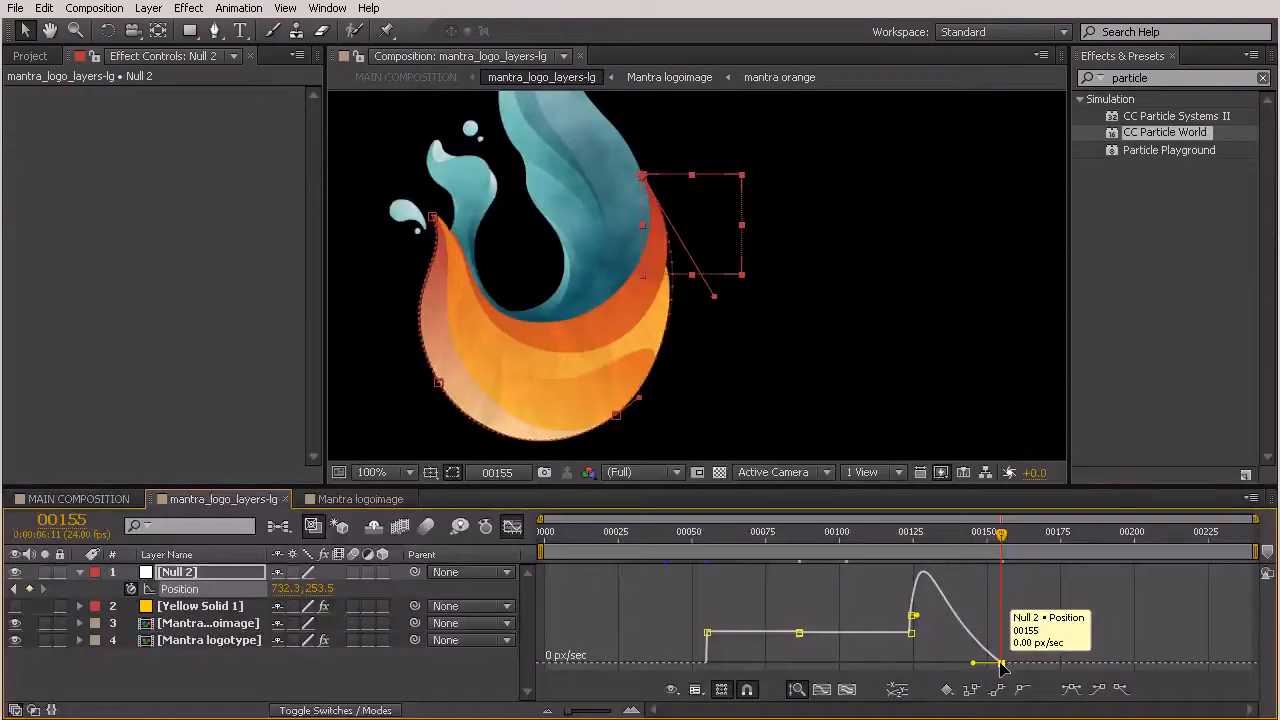
click(509, 527)
drag(1004, 535, 945, 536)
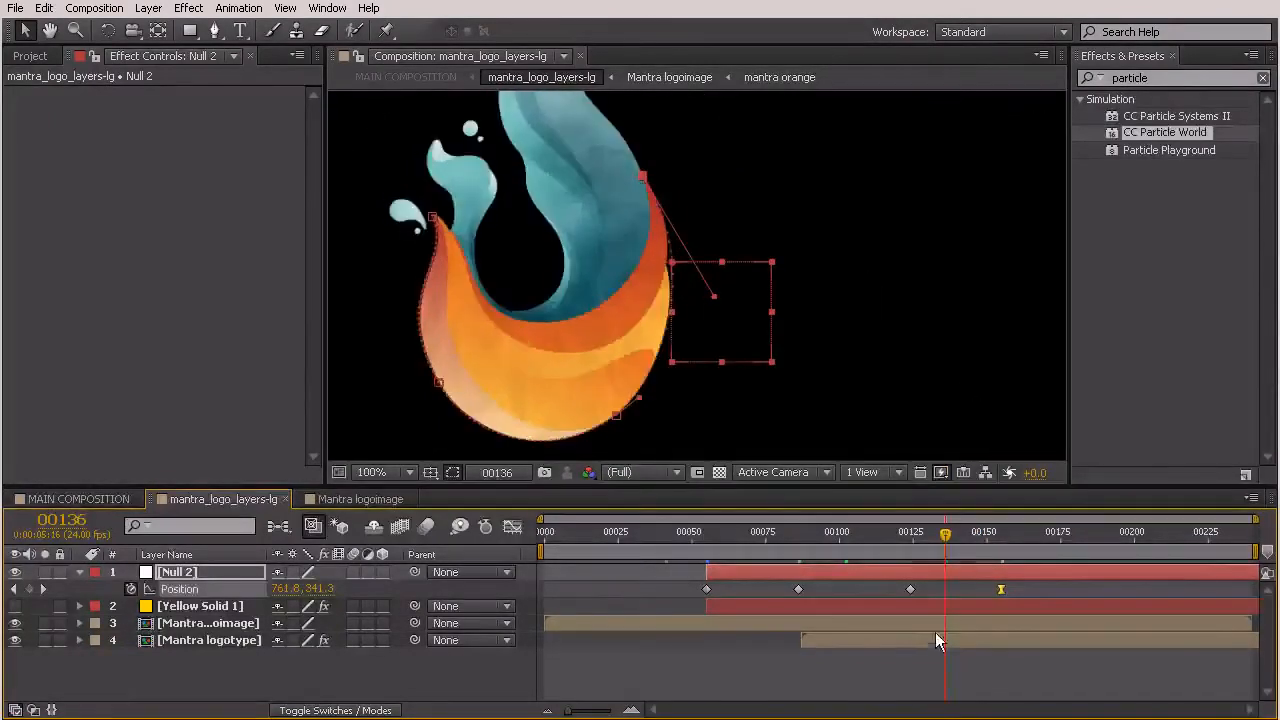
- Set the null's Position keyframes at frames 86 and 124 to rove across time, and preview the motion along the flame
drag(981, 586, 785, 596)
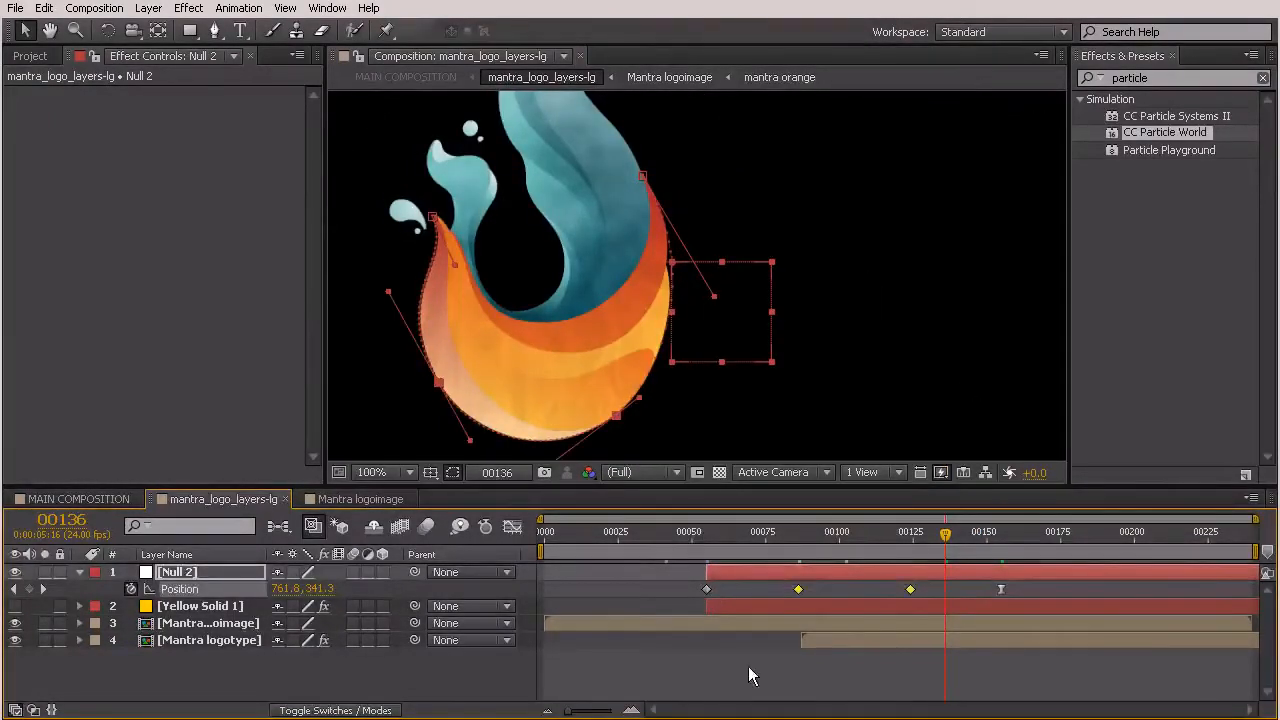
right_click(911, 588)
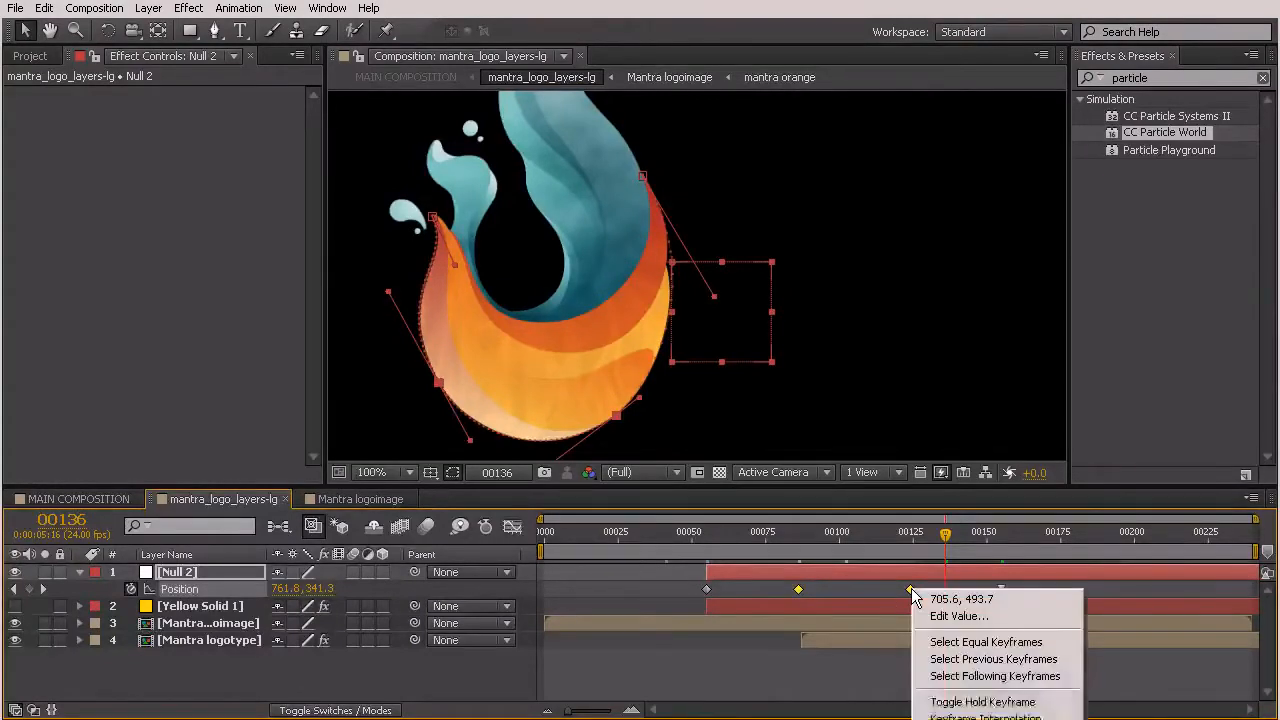
click(982, 719)
click(705, 543)
drag(735, 557, 889, 571)
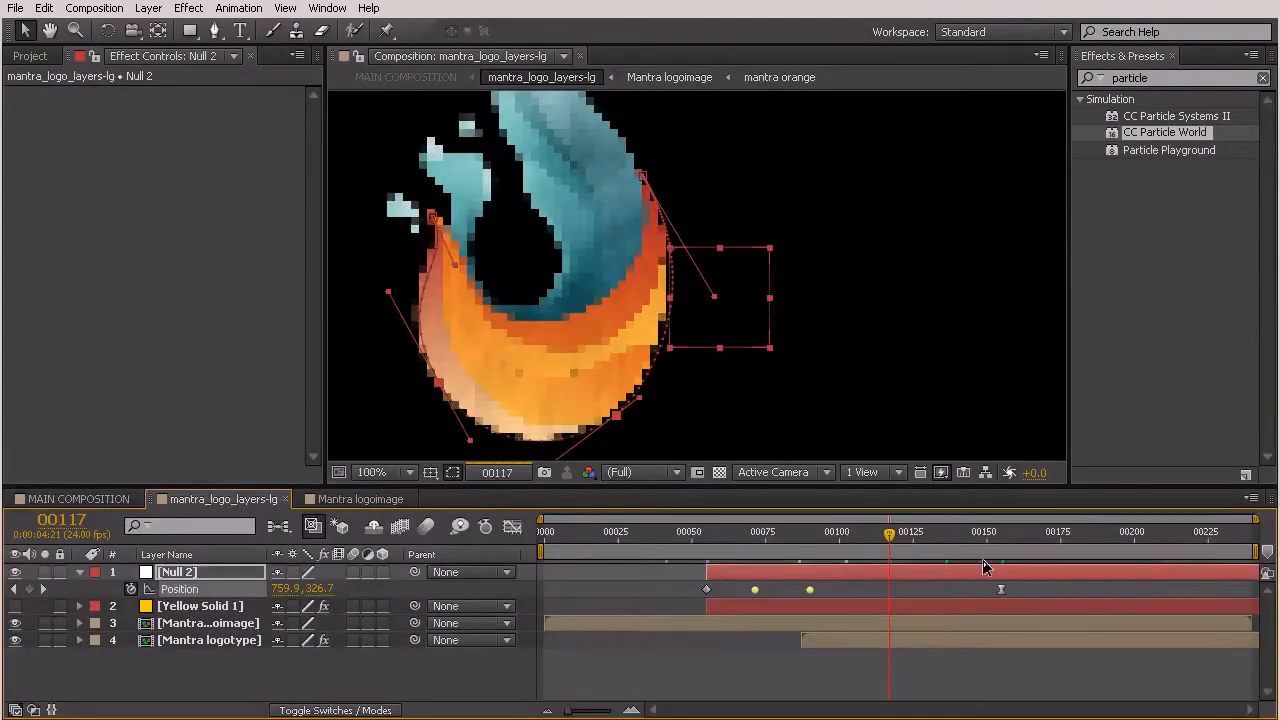
drag(914, 546, 936, 546)
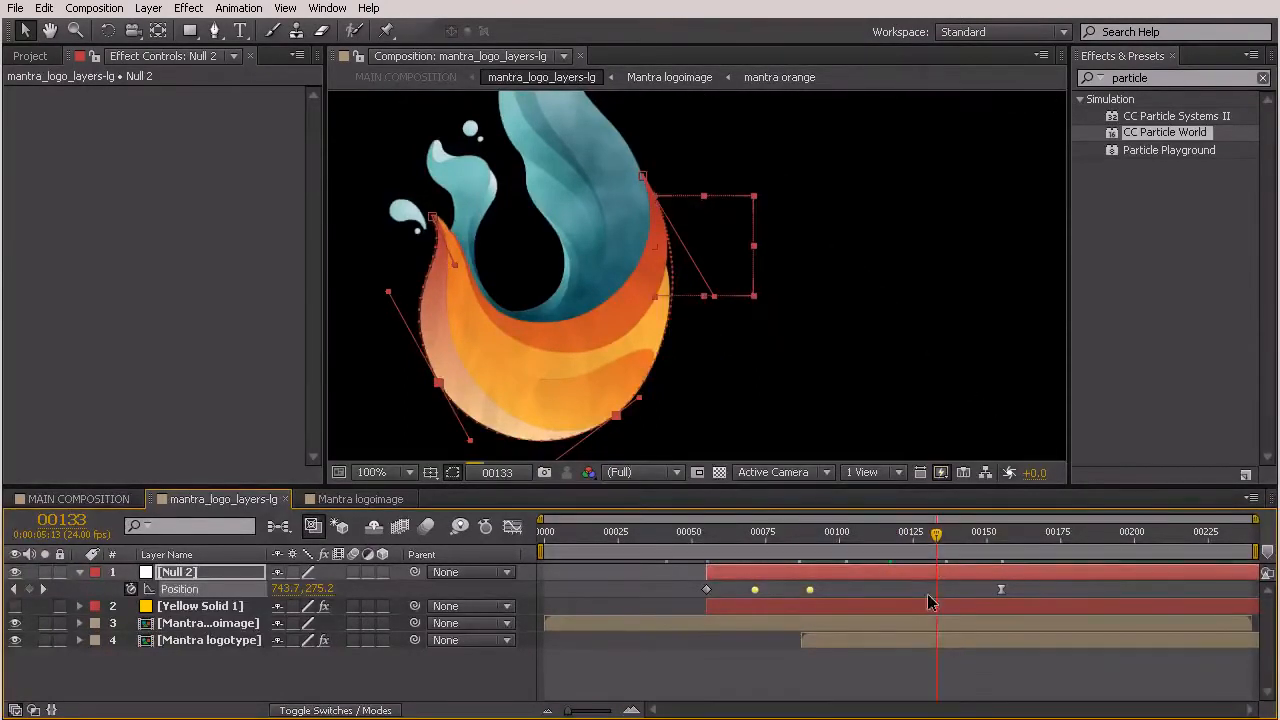
scroll(650, 318, down, 2)
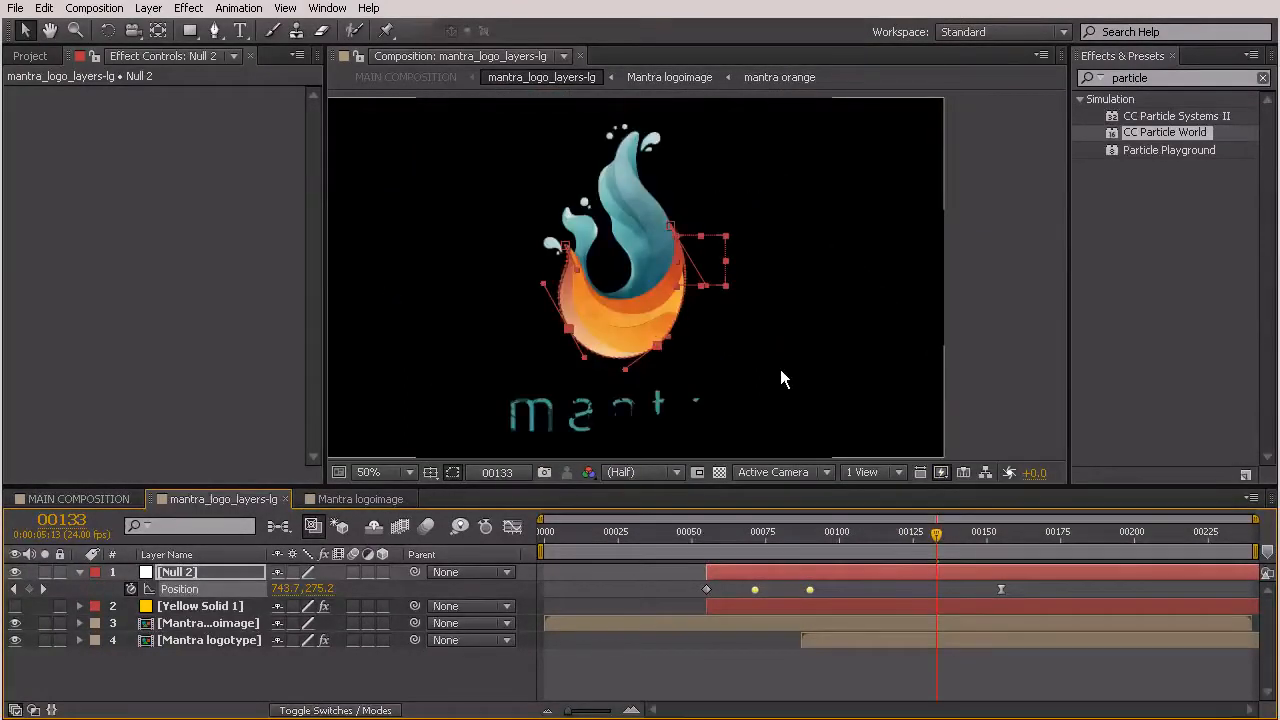
- Make the yellow solid visible again and expand its CC Particle World Producer properties in the timeline
click(230, 606)
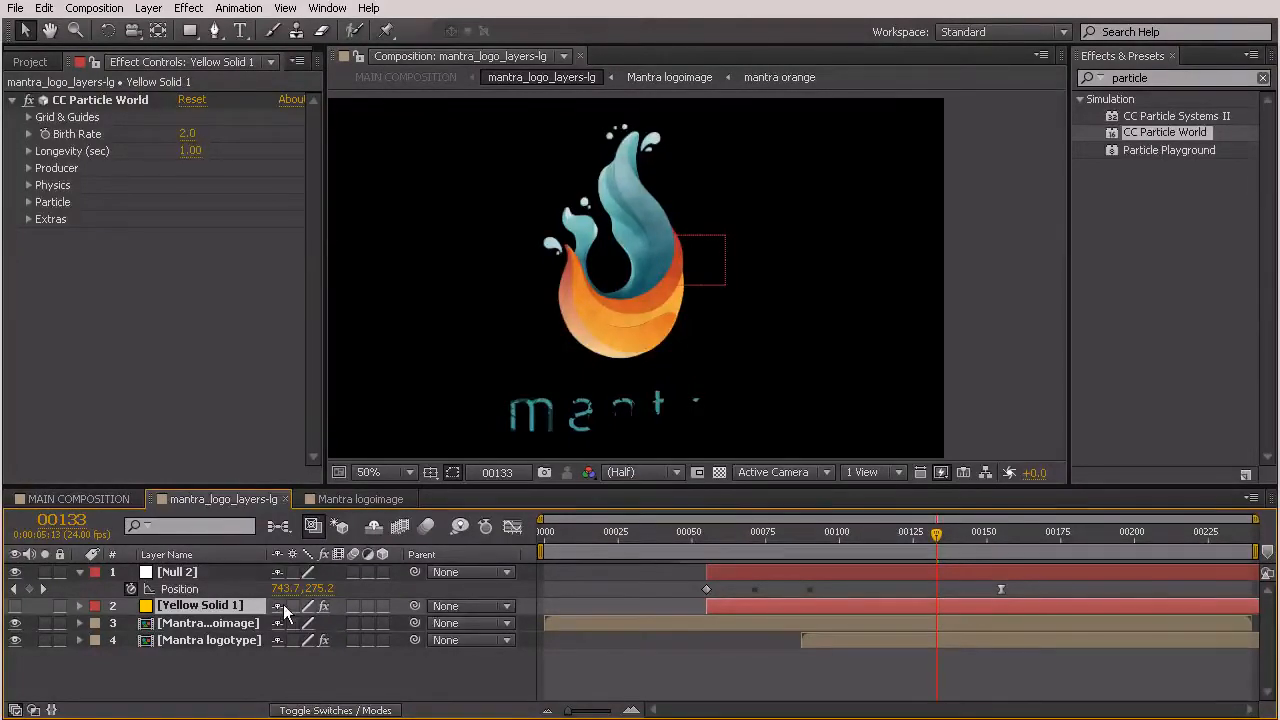
click(28, 168)
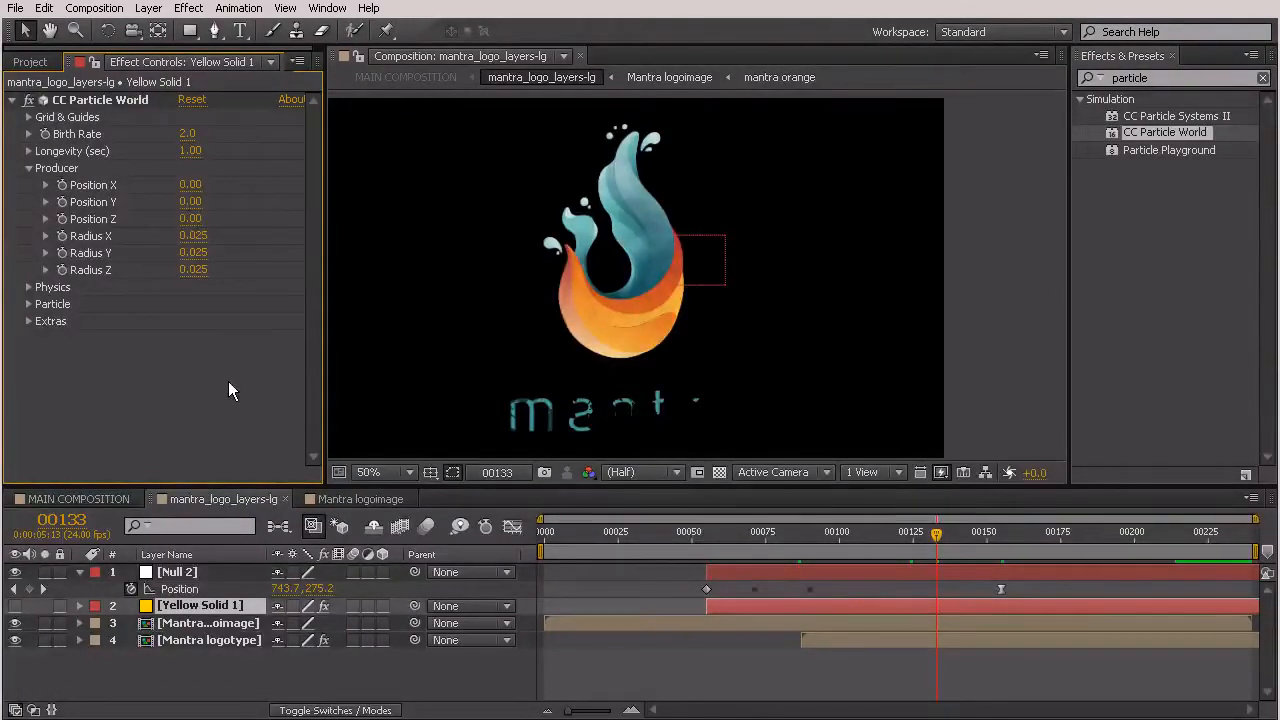
click(80, 605)
click(15, 605)
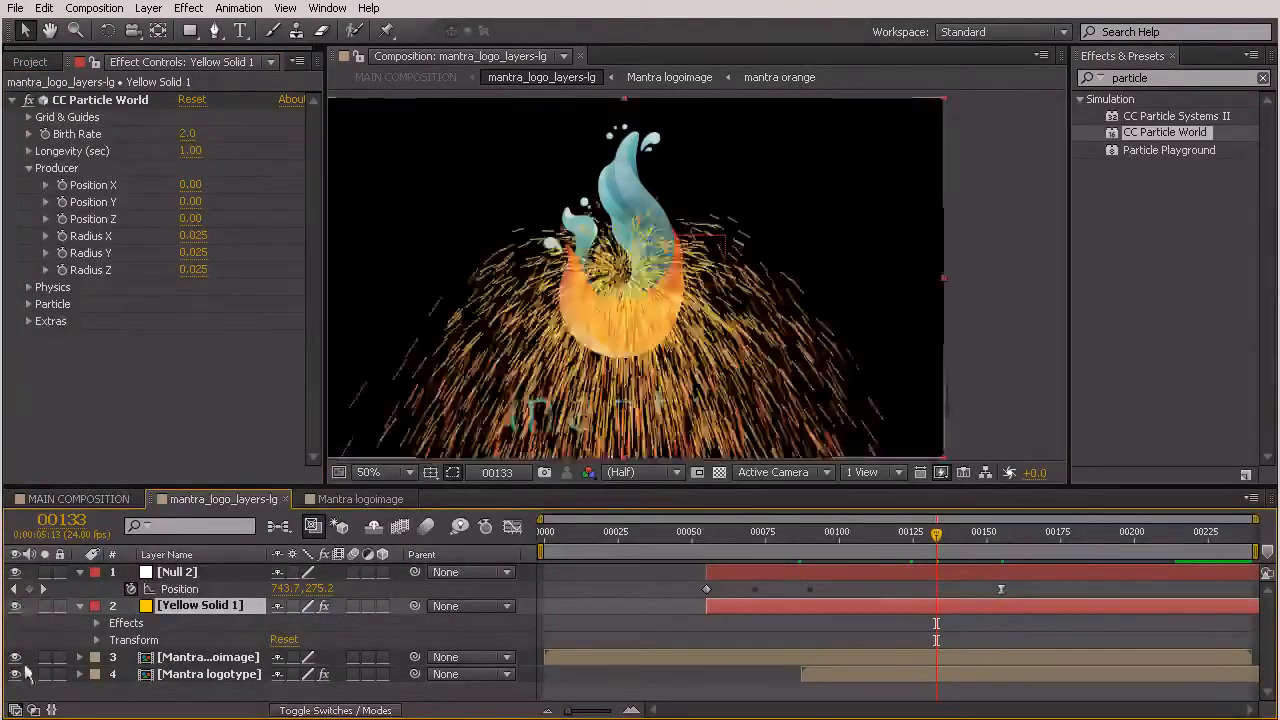
click(96, 622)
click(113, 640)
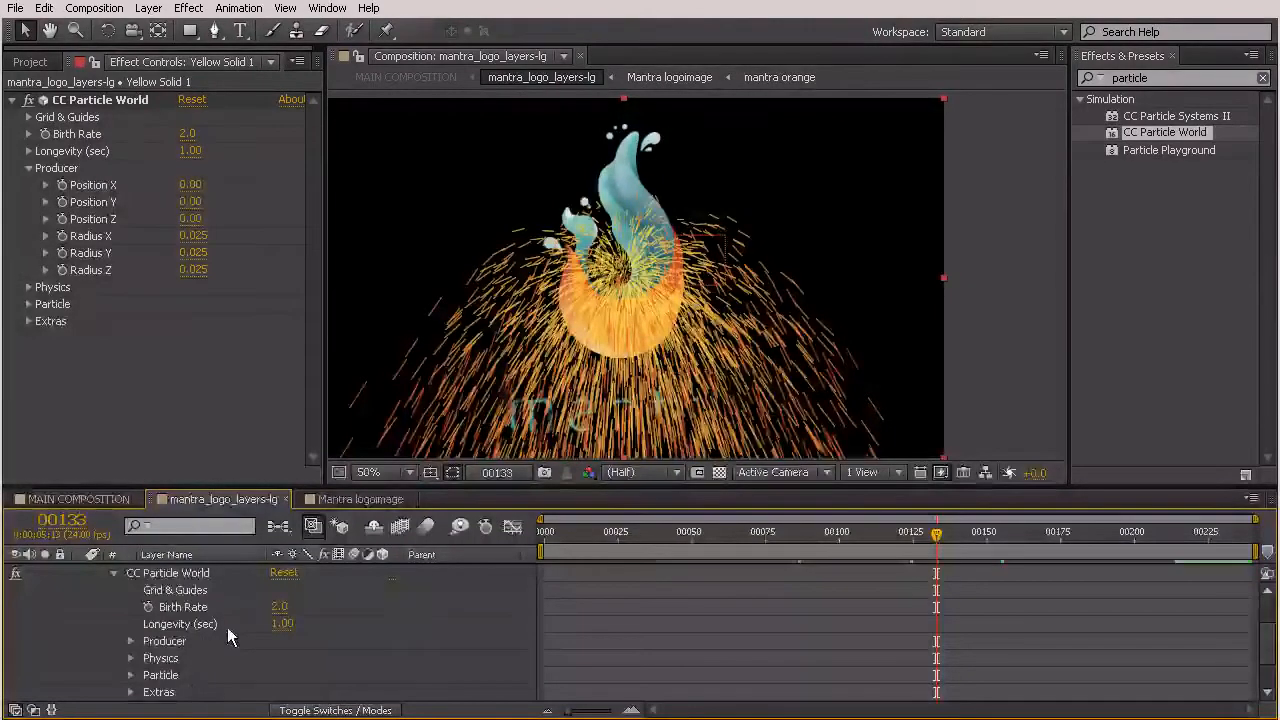
click(131, 642)
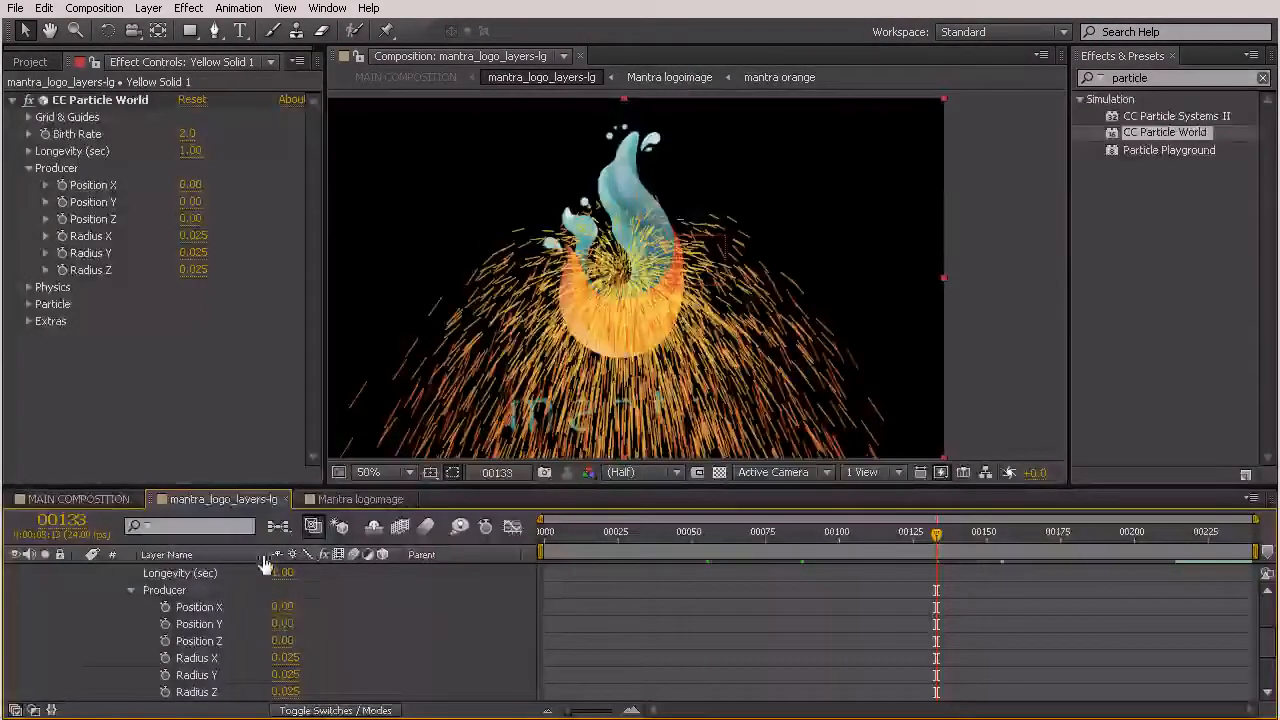
- Add an expression to the Producer's Position X linking it to the X position of Null 2: thisComp.layer("Null 2").transform.position[0]
scroll(247, 561, up, 2)
click(247, 589)
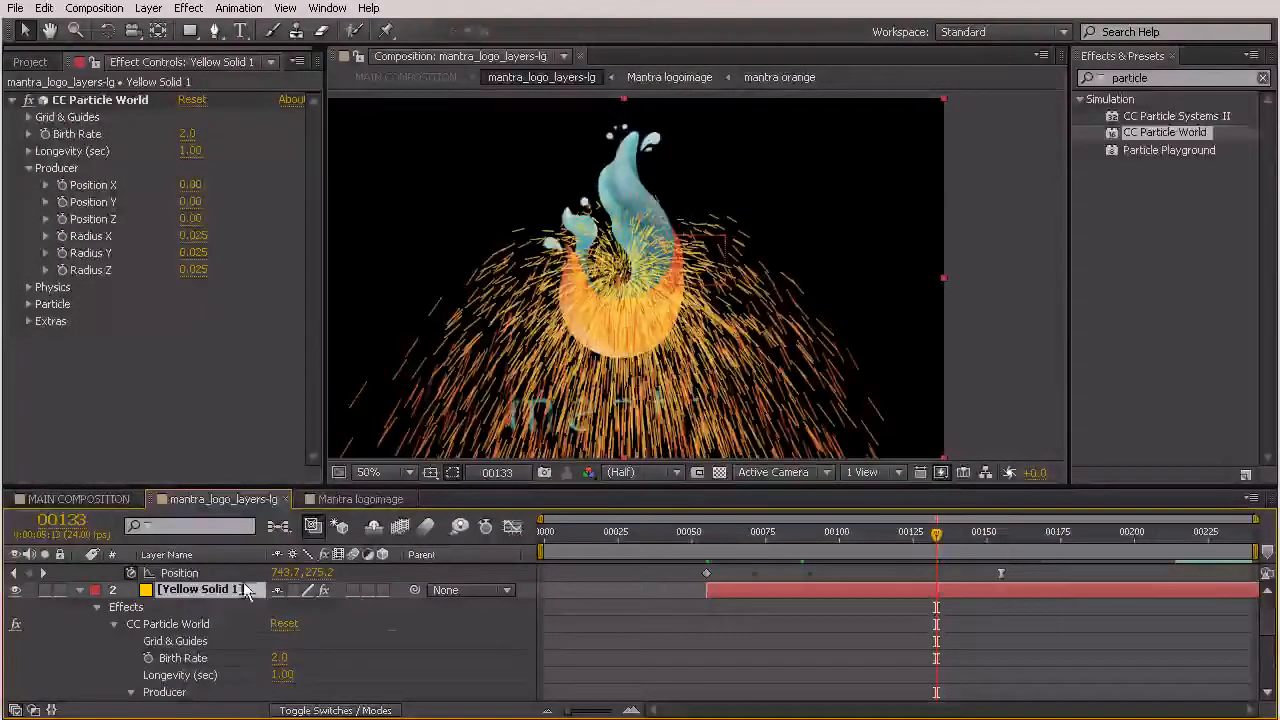
scroll(243, 582, up, 1)
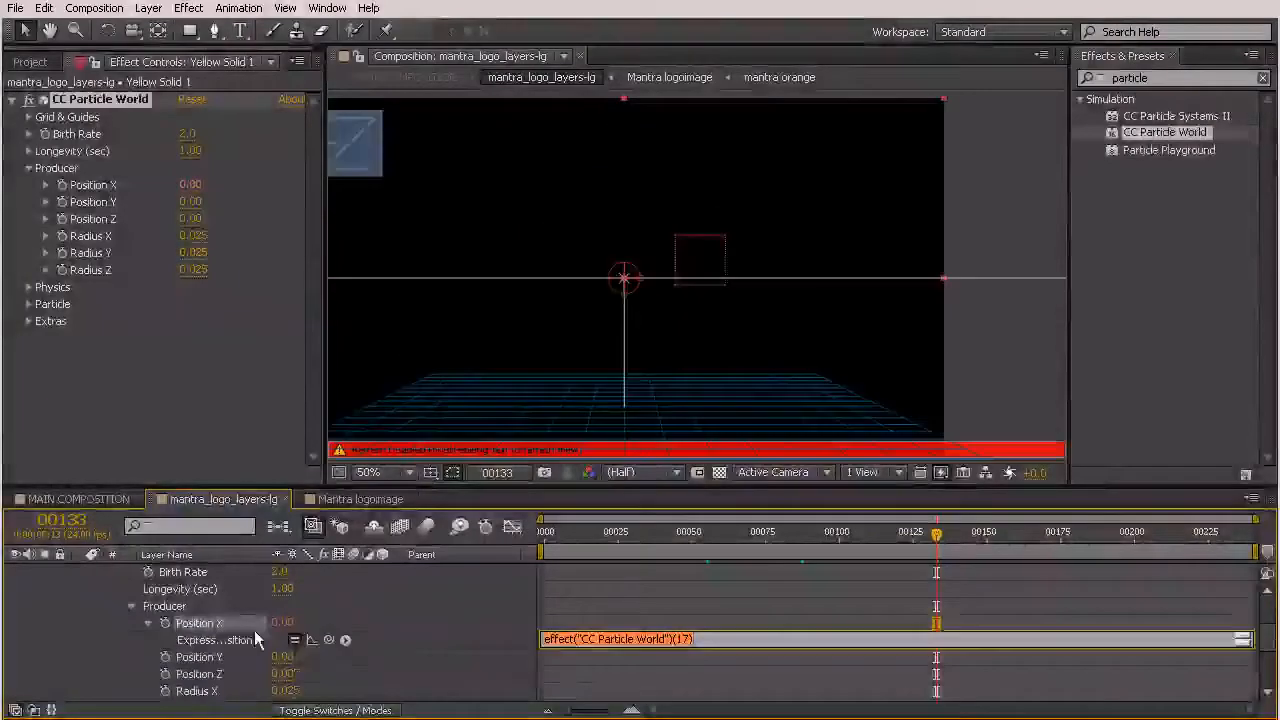
drag(328, 639, 285, 587)
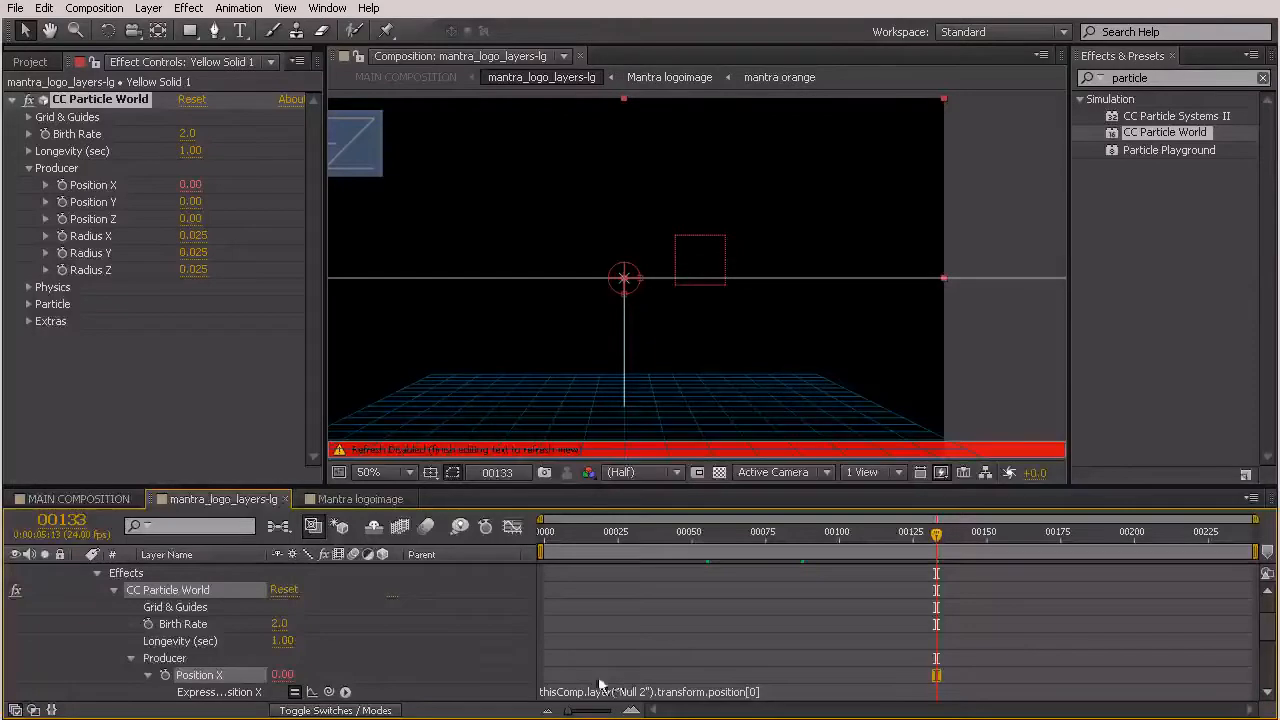
click(412, 646)
scroll(405, 646, down, 1)
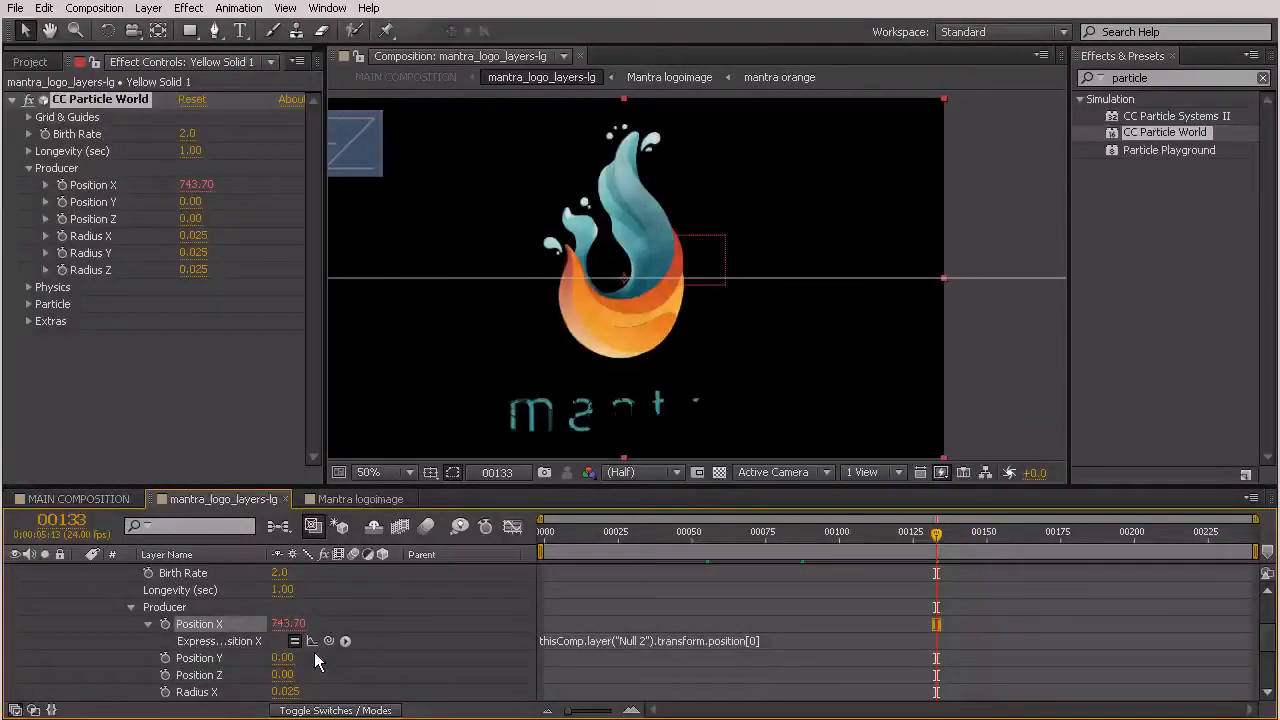
- Zoom the composition view out to 1.5% to look for the relocated particle emitter
key(comma)
key(comma)
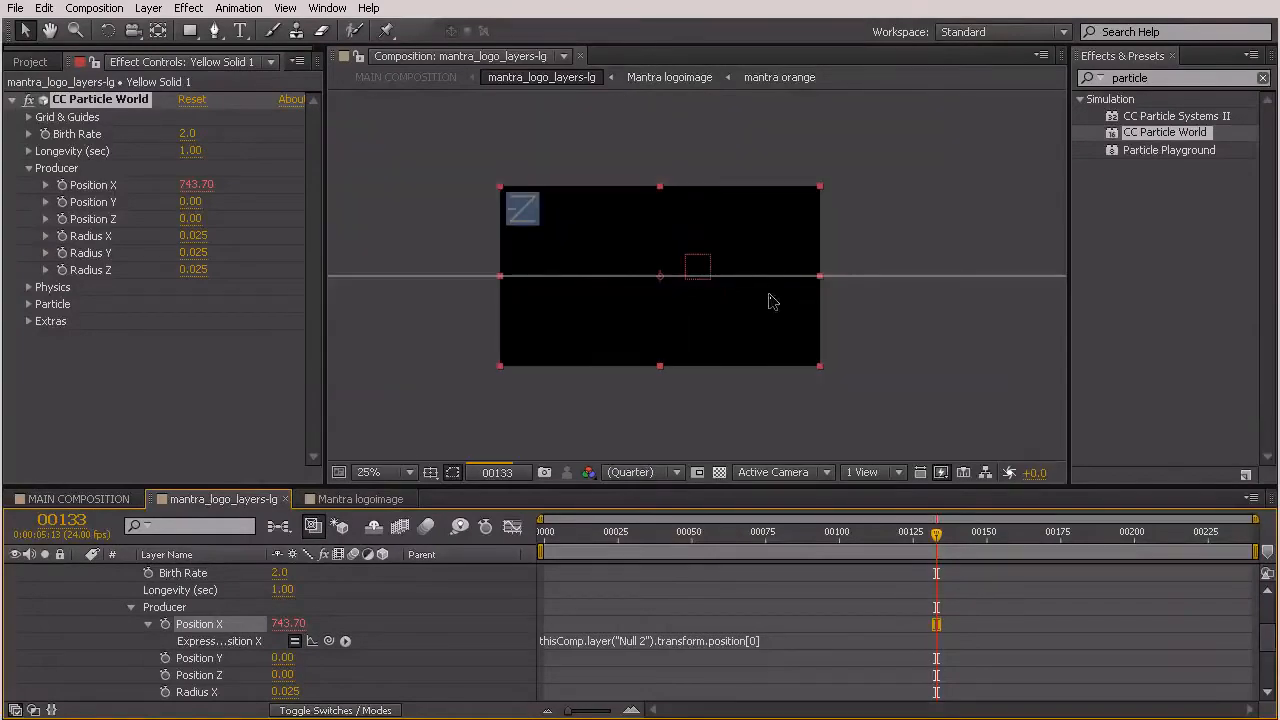
key(comma)
key(comma)
key(comma)
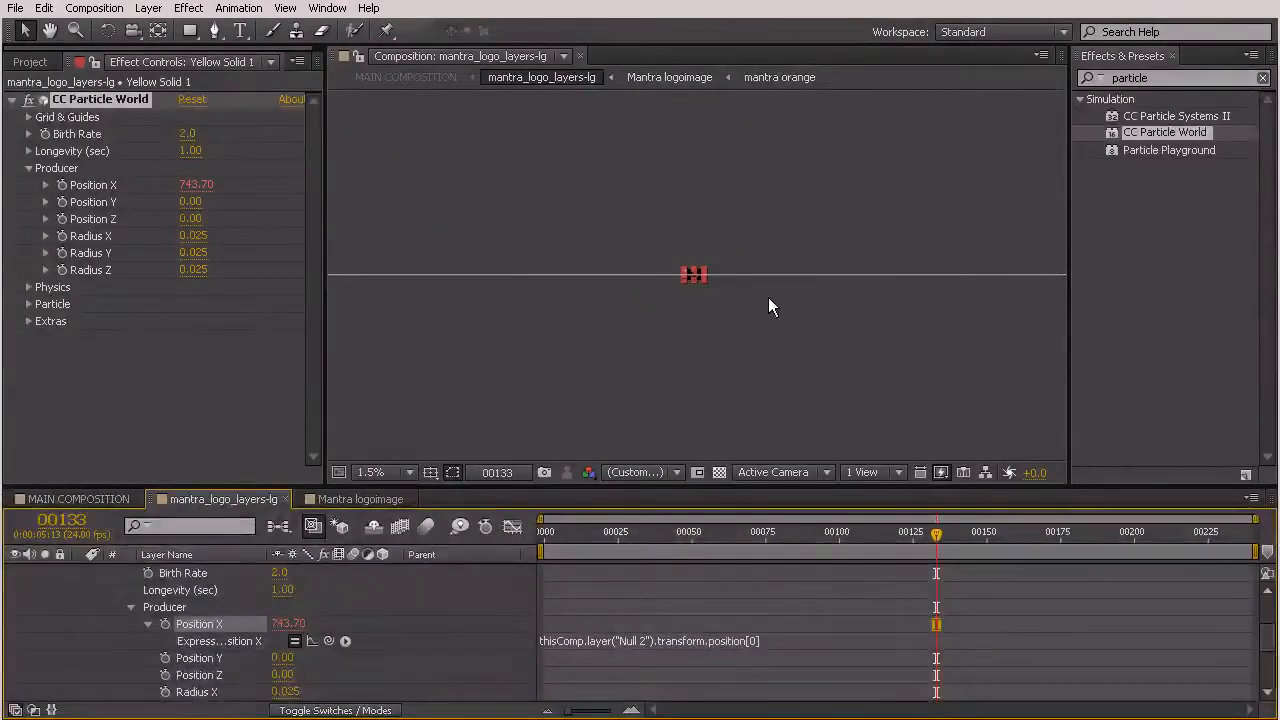
- Search the area around the zoomed-out composition for the displaced particles and return to the logo at 25% magnification
key(comma)
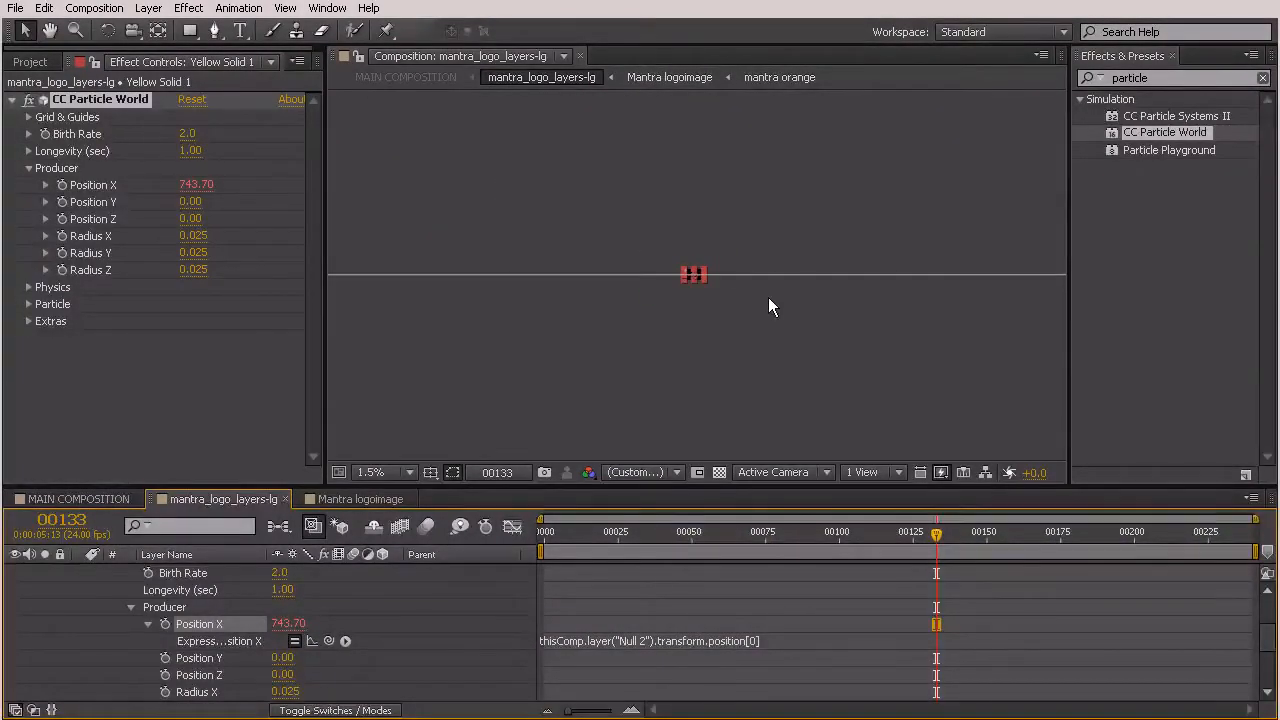
drag(867, 289, 792, 291)
key(h)
drag(946, 280, 903, 283)
key(v)
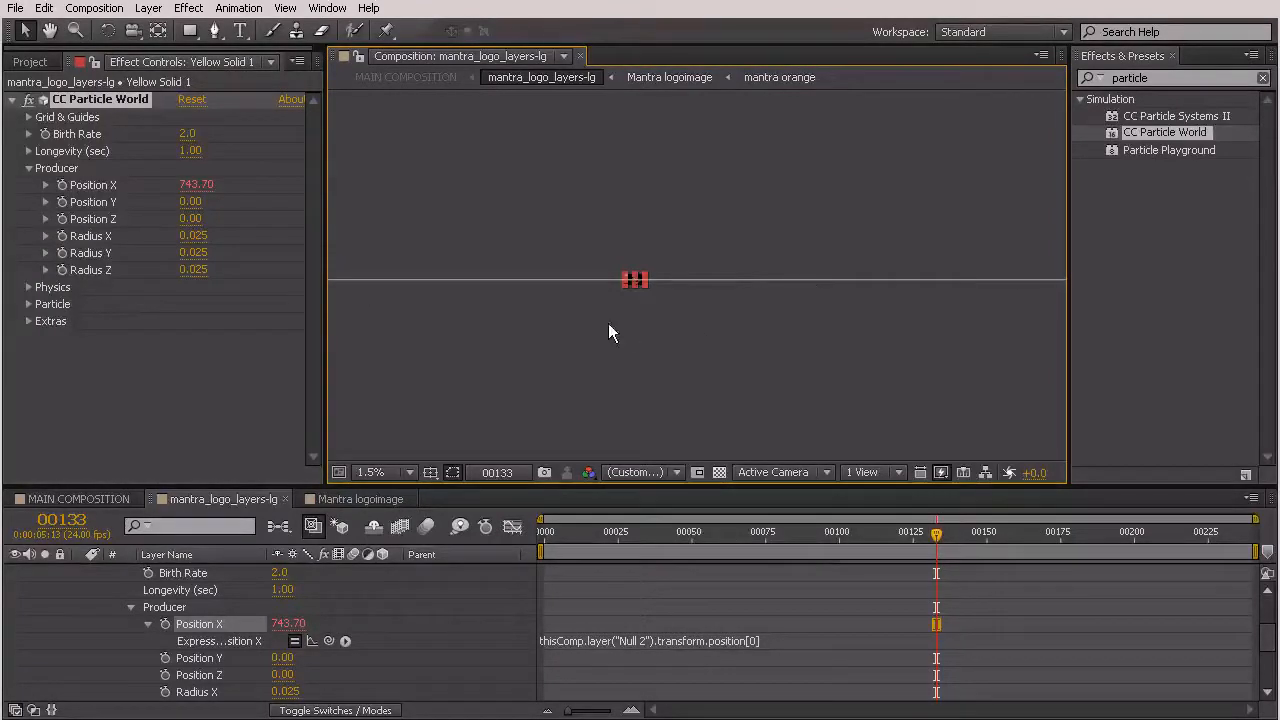
scroll(630, 281, up, 7)
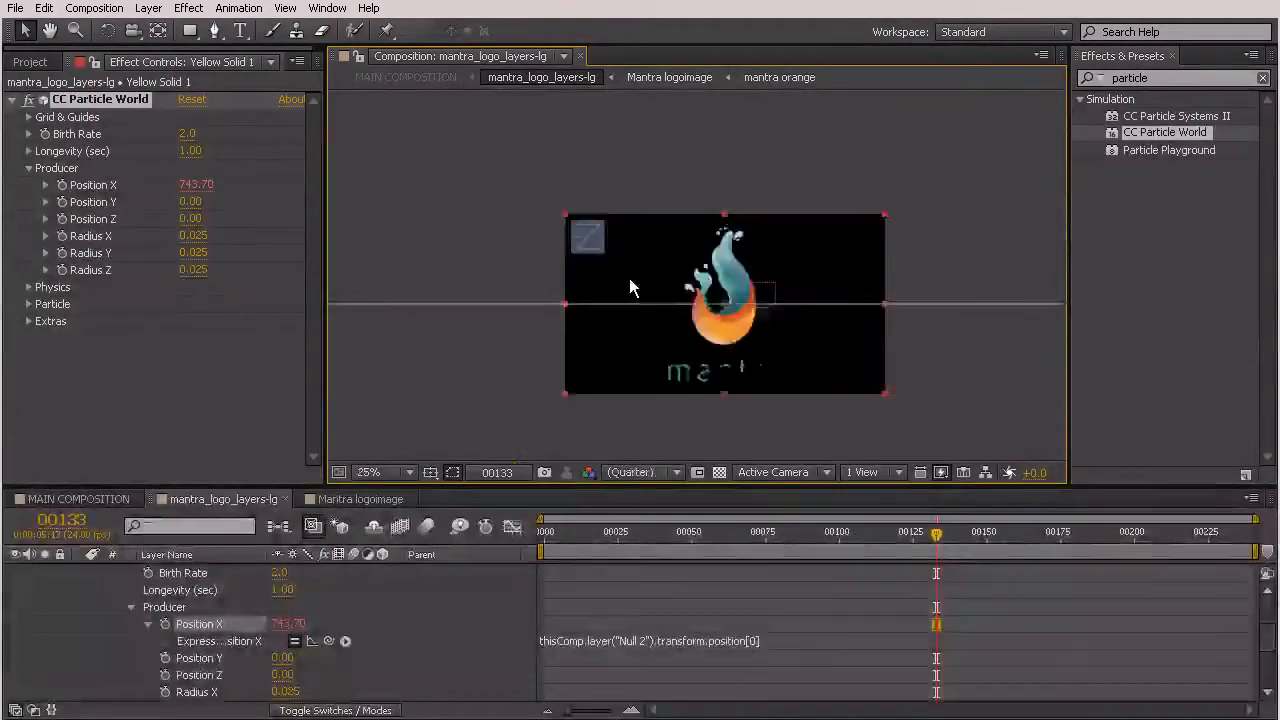
scroll(630, 288, down, 2)
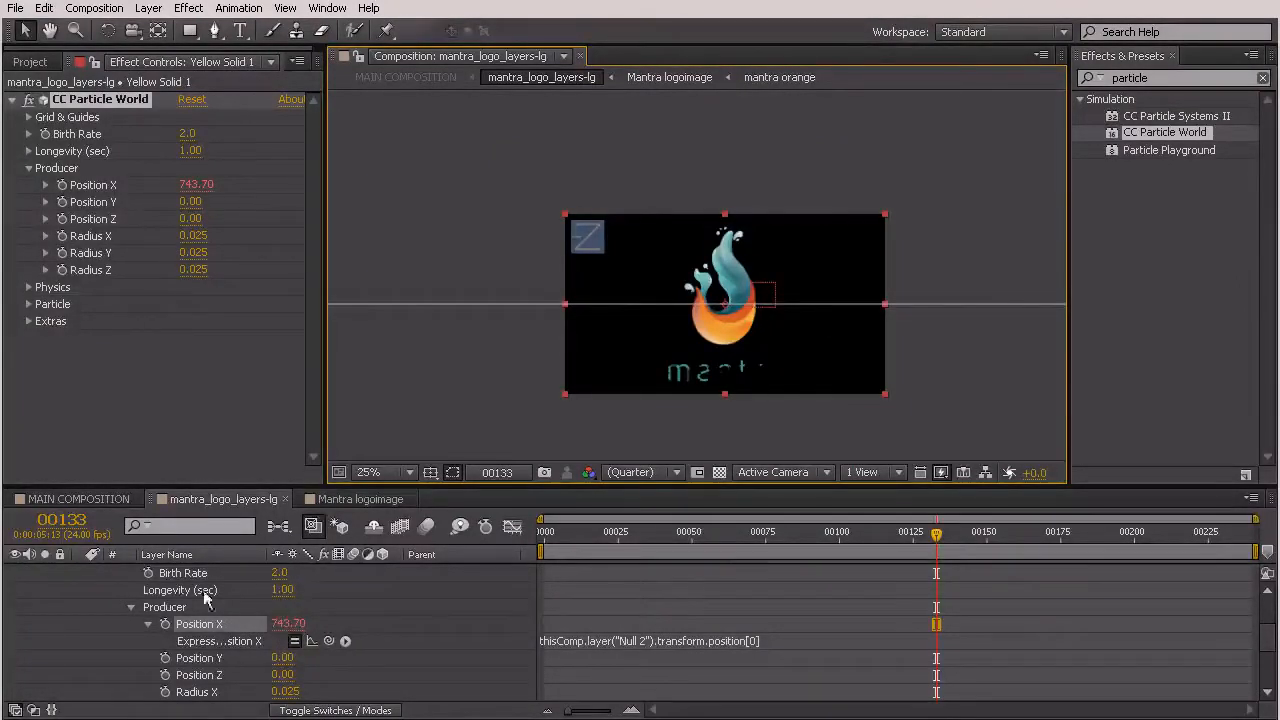
- Divide the Producer's Position X expression by 1280, making it (thisComp.layer("Null 2").transform.position[0]/1280)
scroll(205, 597, up, 3)
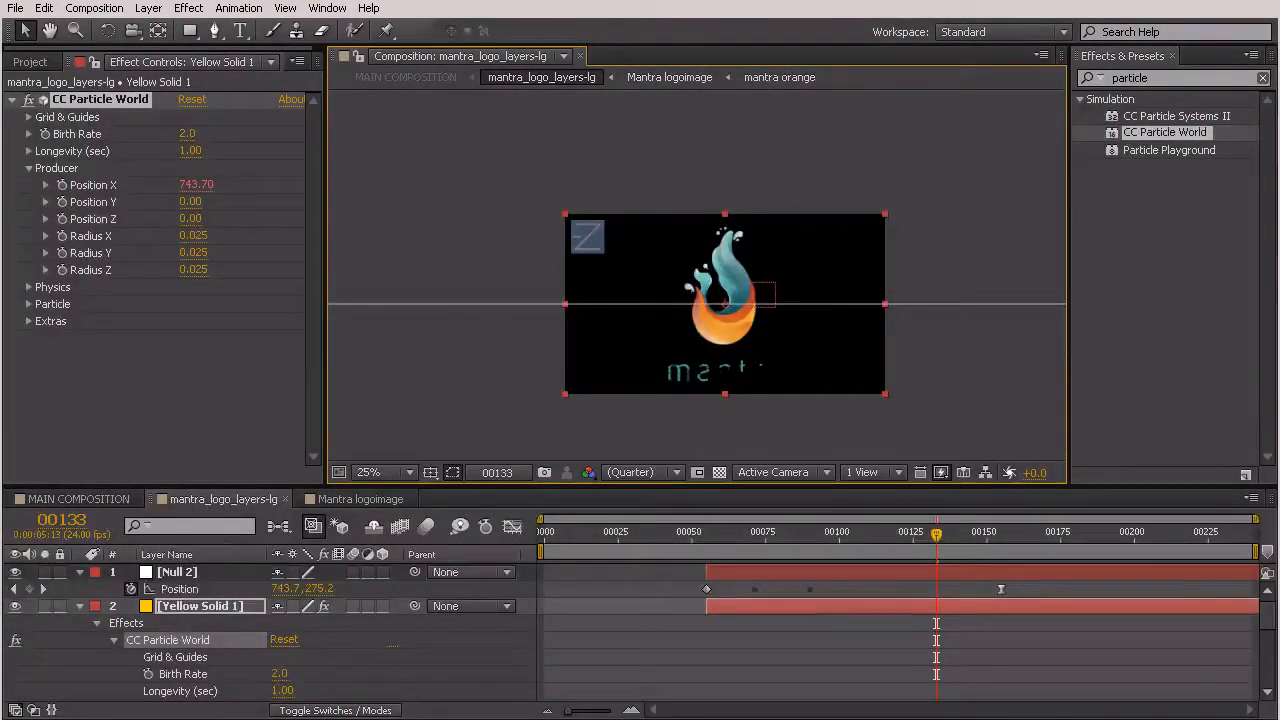
scroll(258, 632, down, 2)
scroll(266, 634, down, 2)
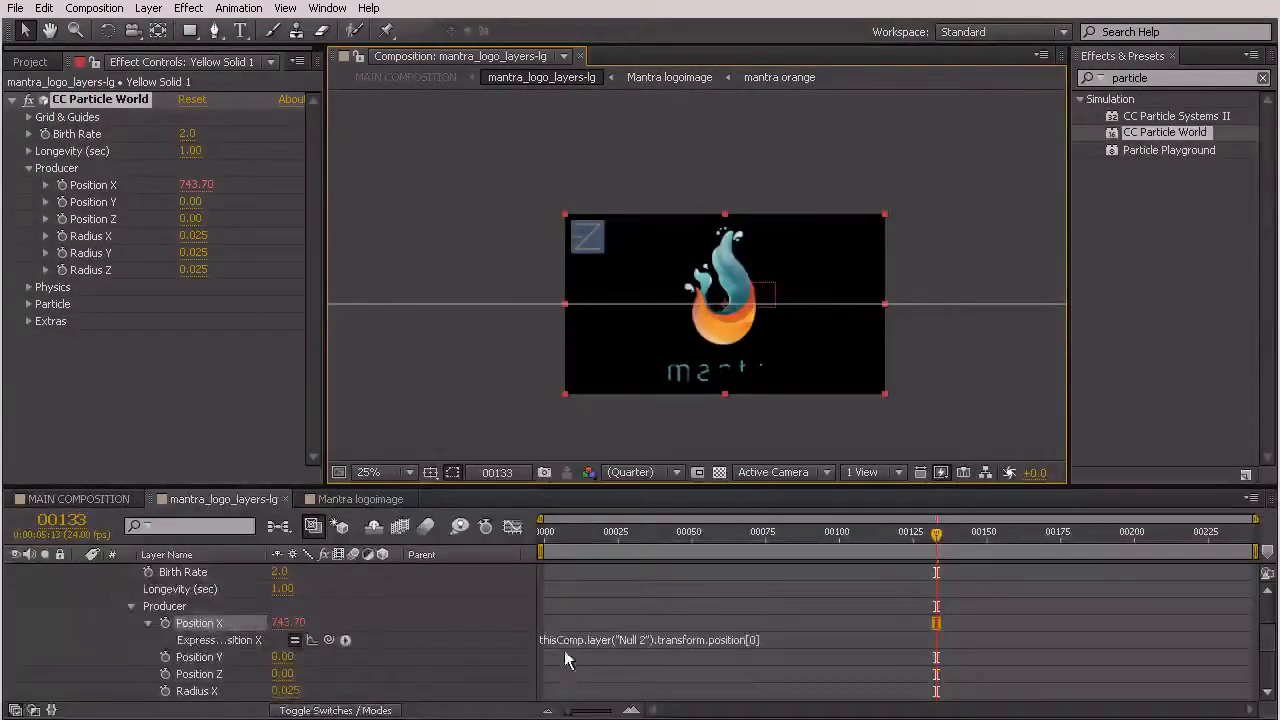
click(676, 648)
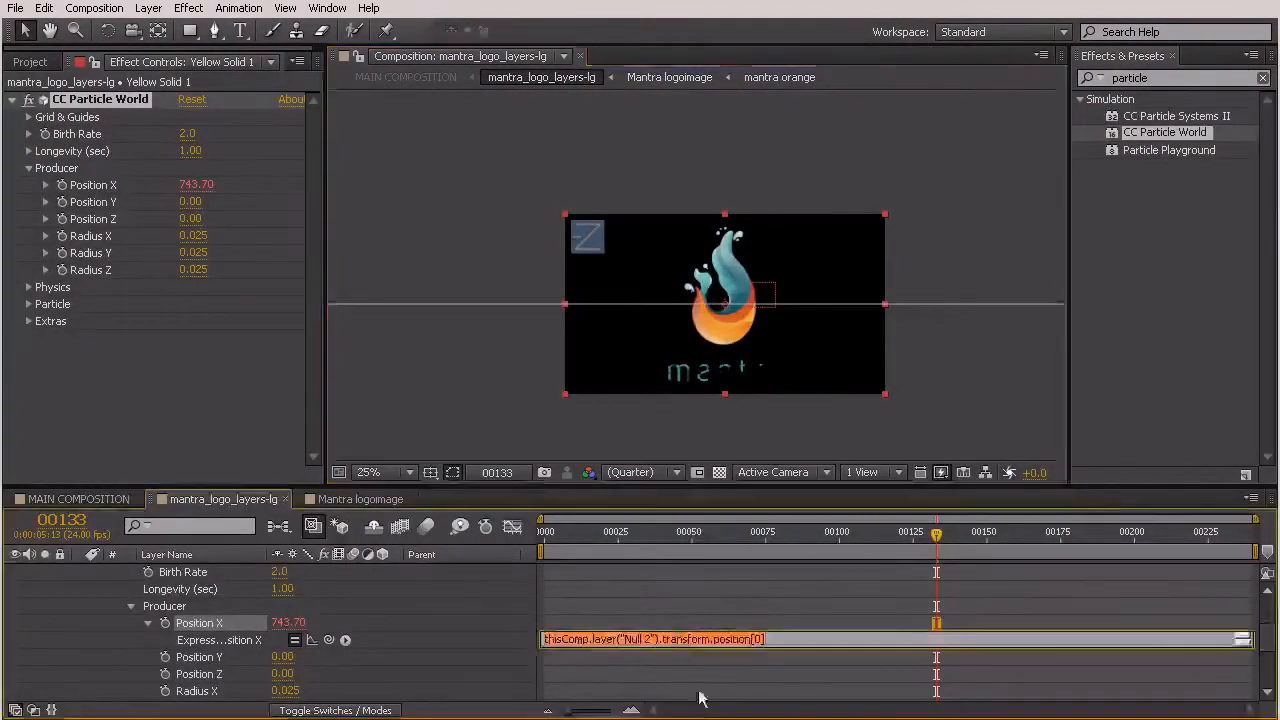
click(812, 640)
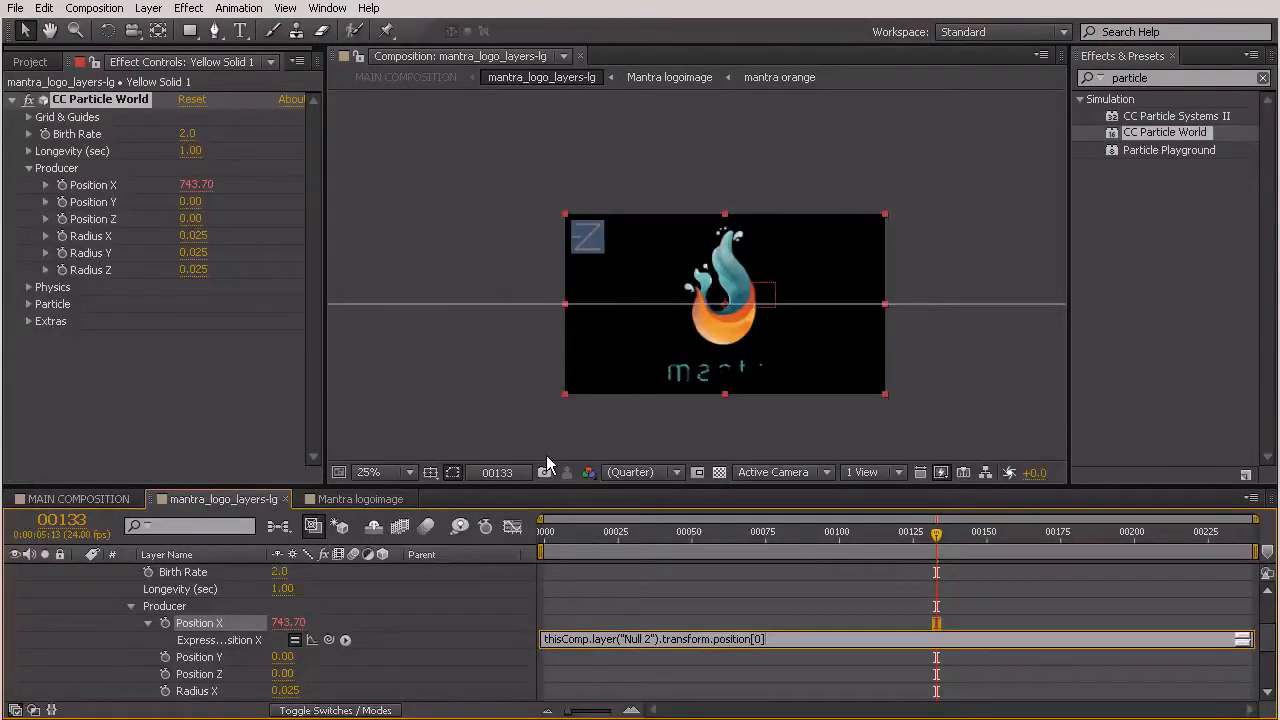
double_click(757, 639)
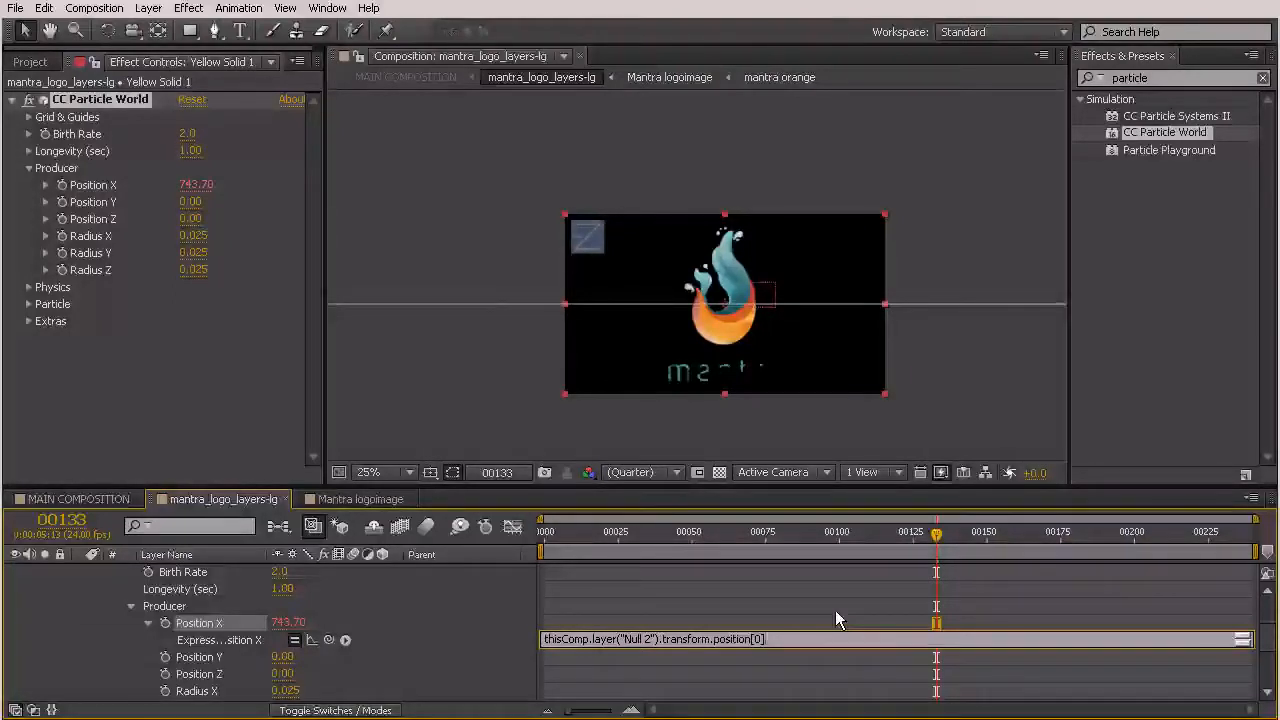
text(/1280)
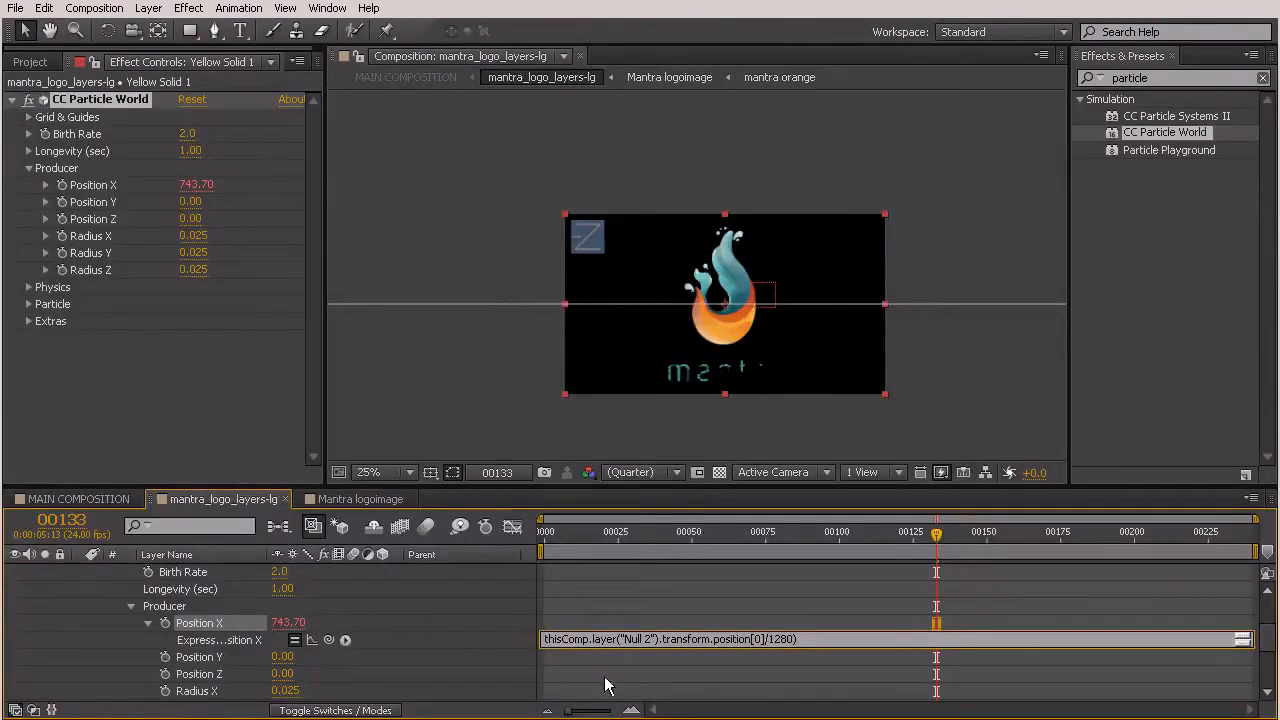
text(()
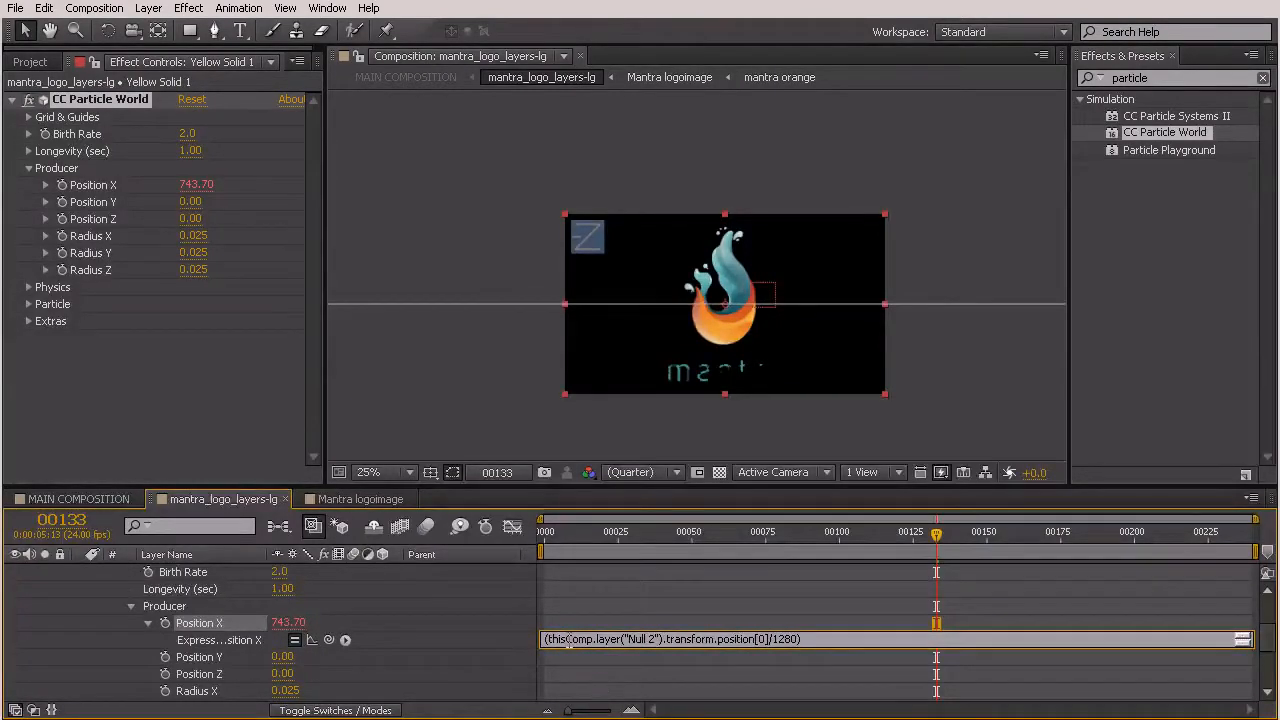
click(817, 620)
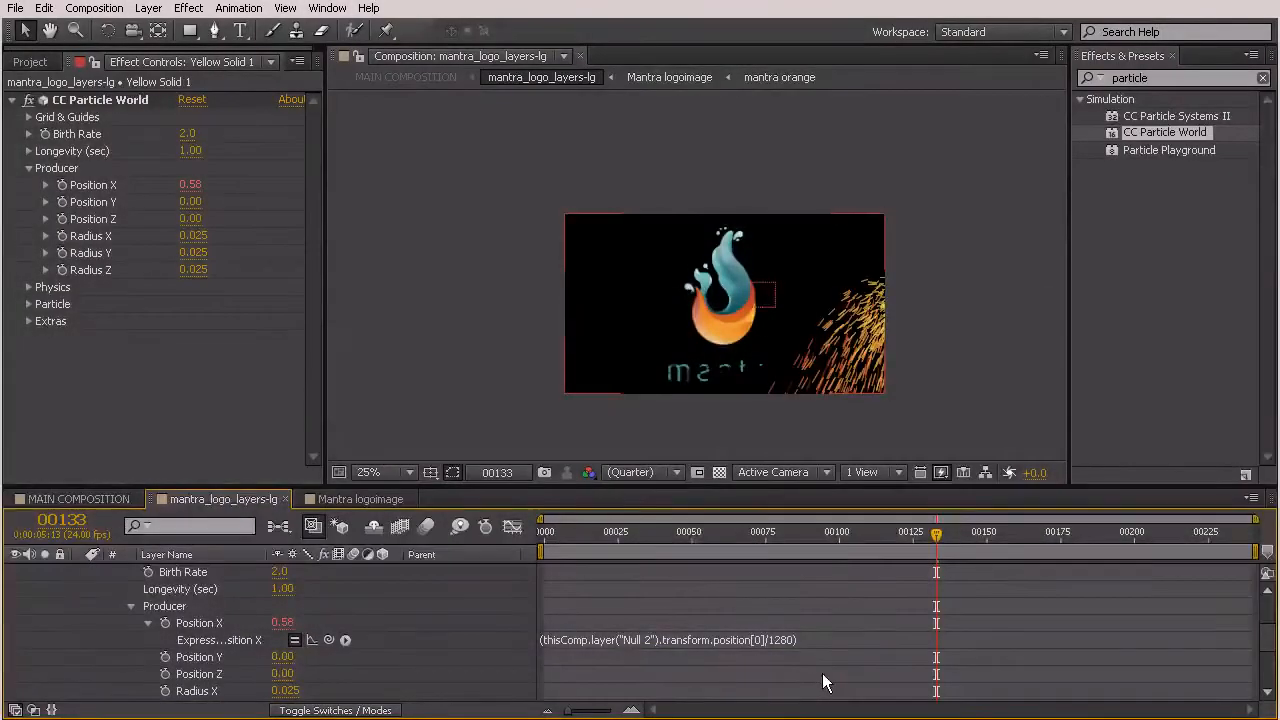
- Append -0.5 to the Producer's Position X expression and check the emitter's horizontal motion at several frames, ending at frame 74
drag(936, 533, 766, 543)
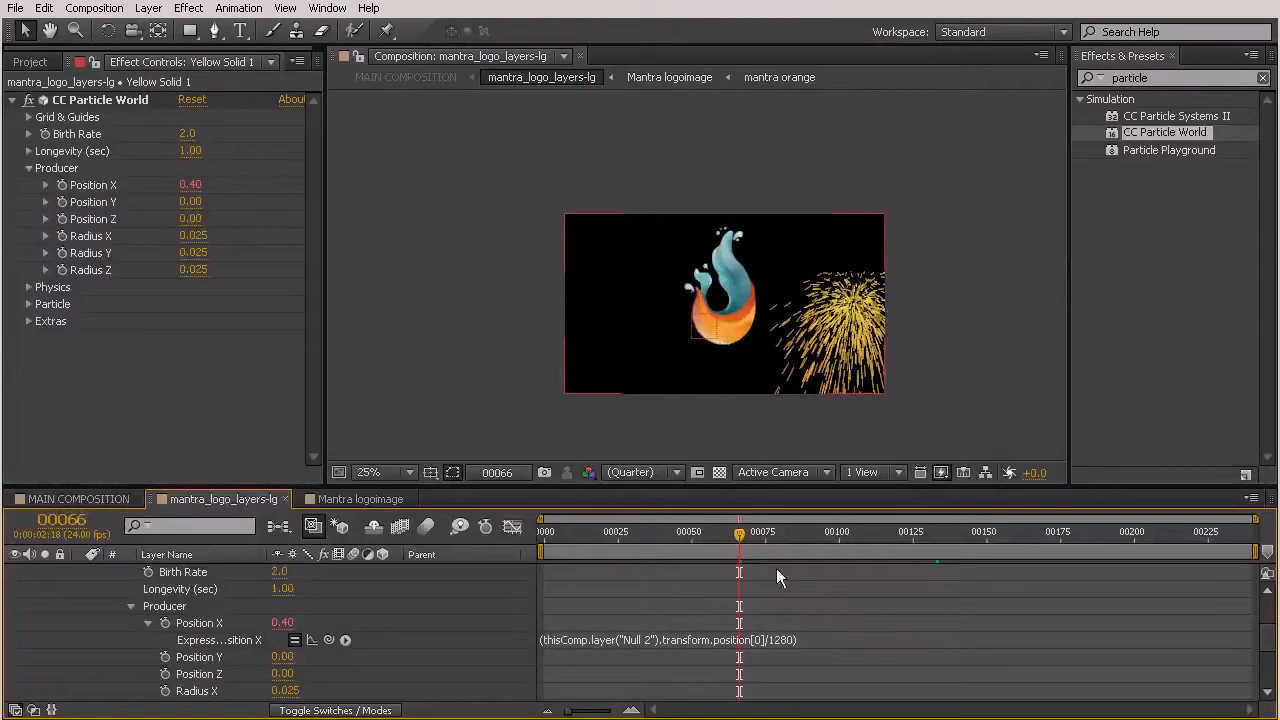
click(819, 642)
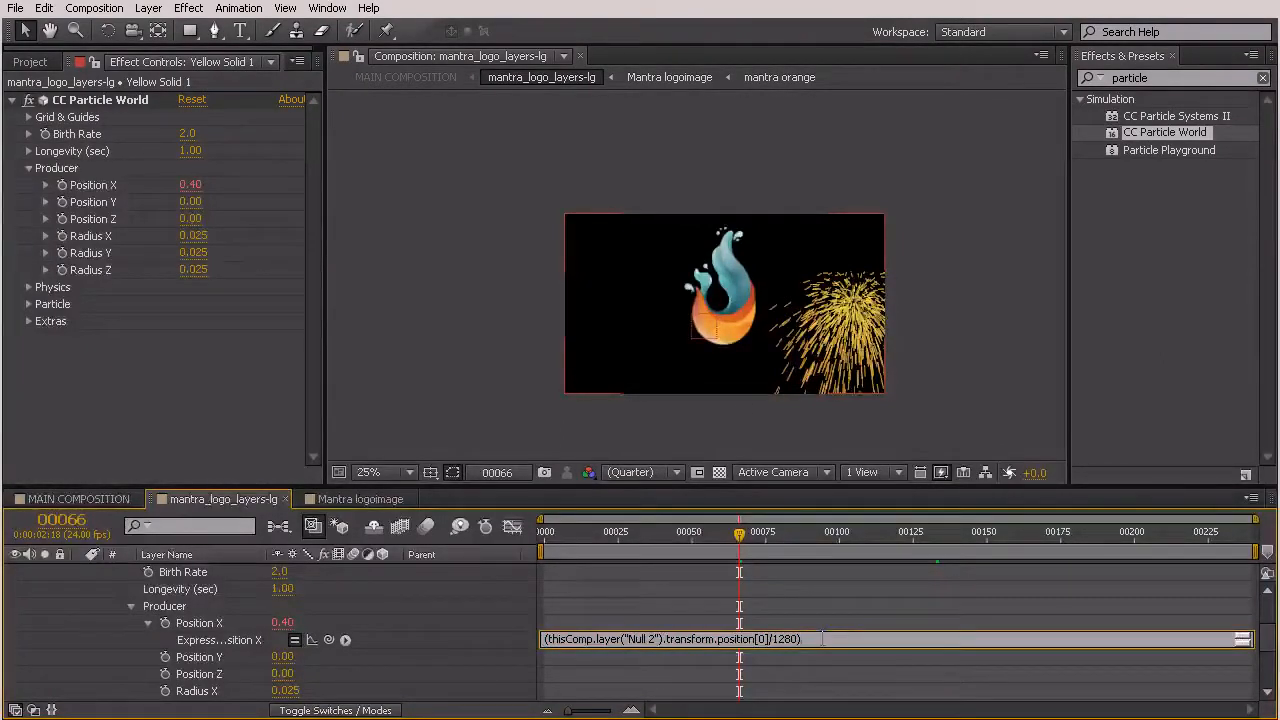
text(0.5)
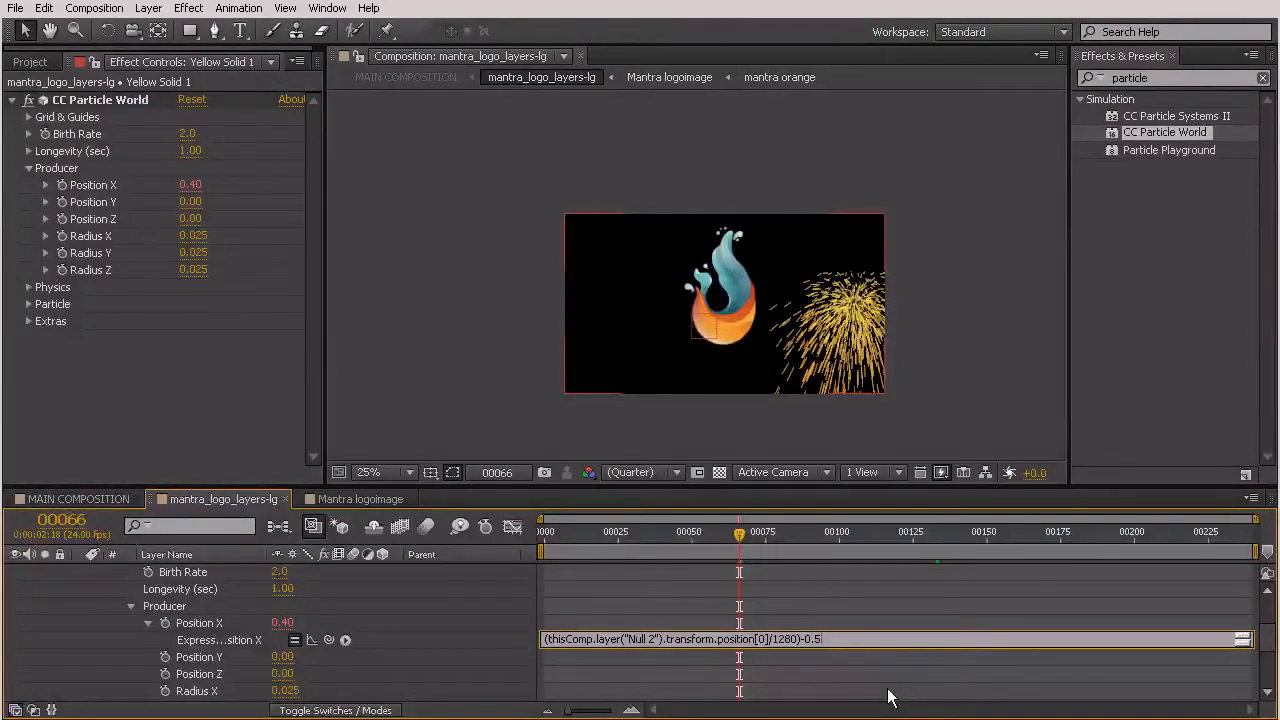
click(826, 606)
drag(547, 535, 564, 536)
click(647, 534)
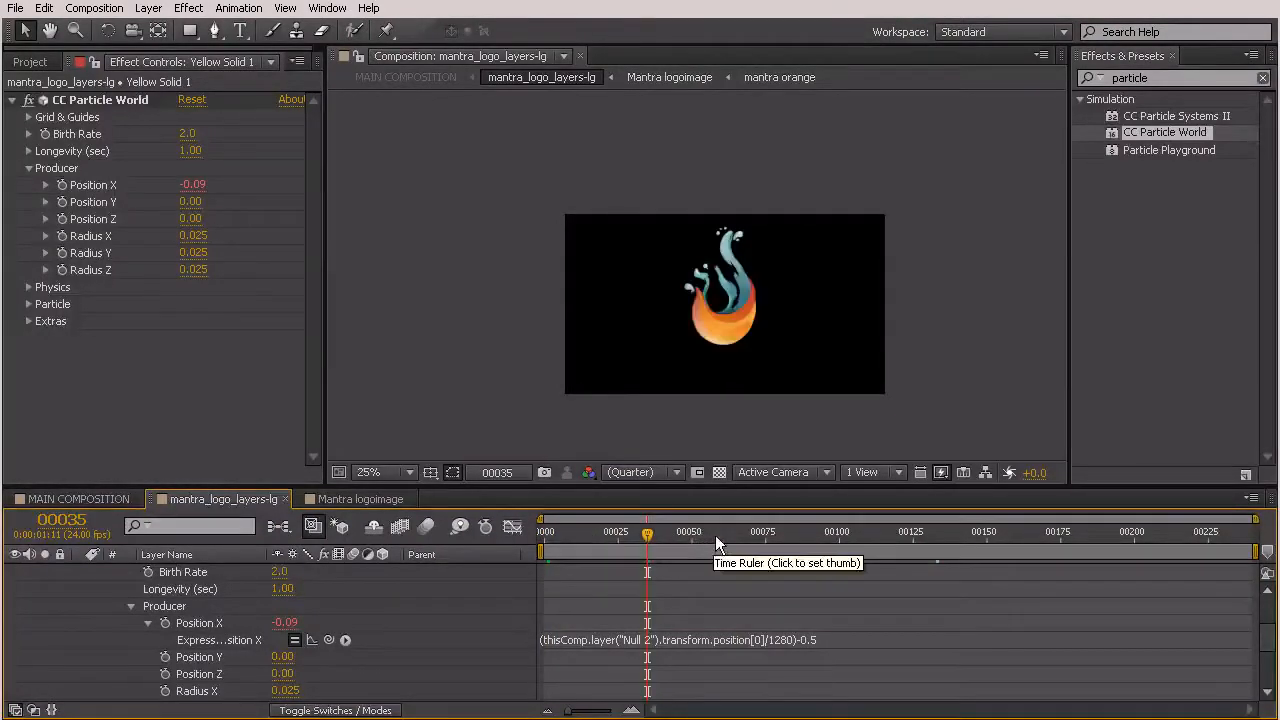
click(854, 562)
click(789, 571)
click(763, 557)
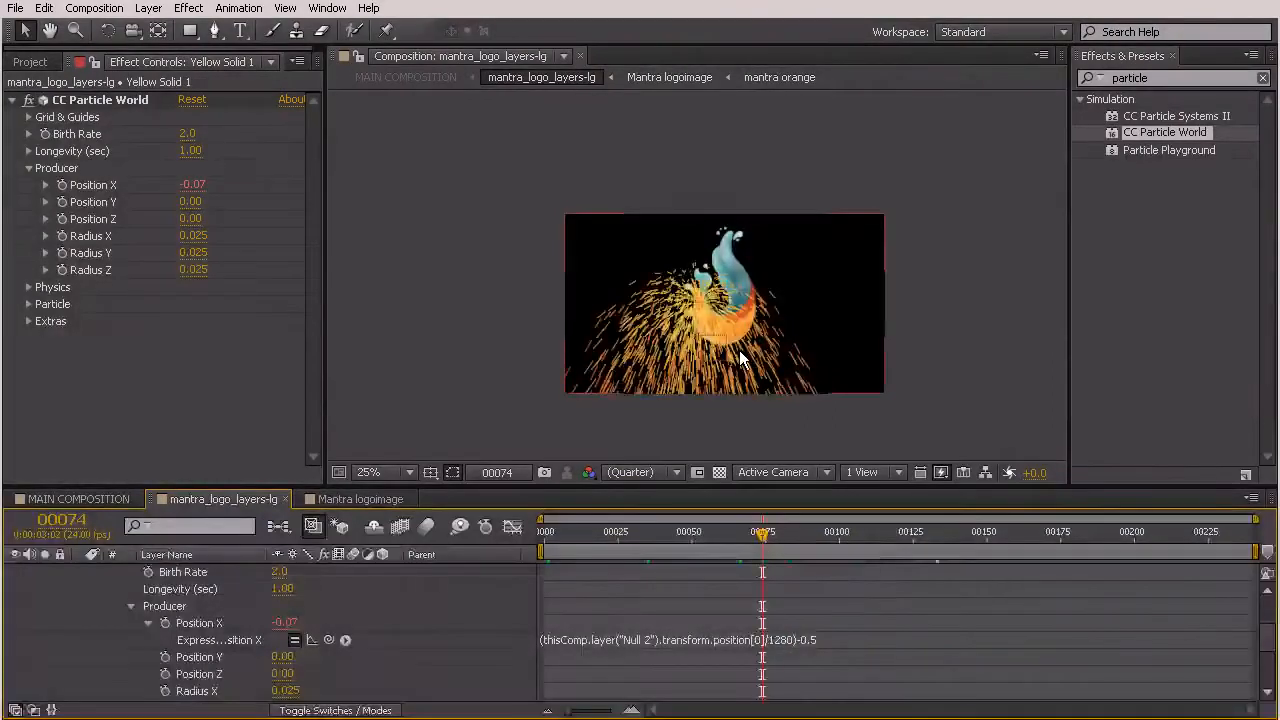
- Add an expression to the Producer's Position Y linking it to Null 2's Y position: thisComp.layer("Null 2").transform.position[1]
scroll(739, 350, up, 1)
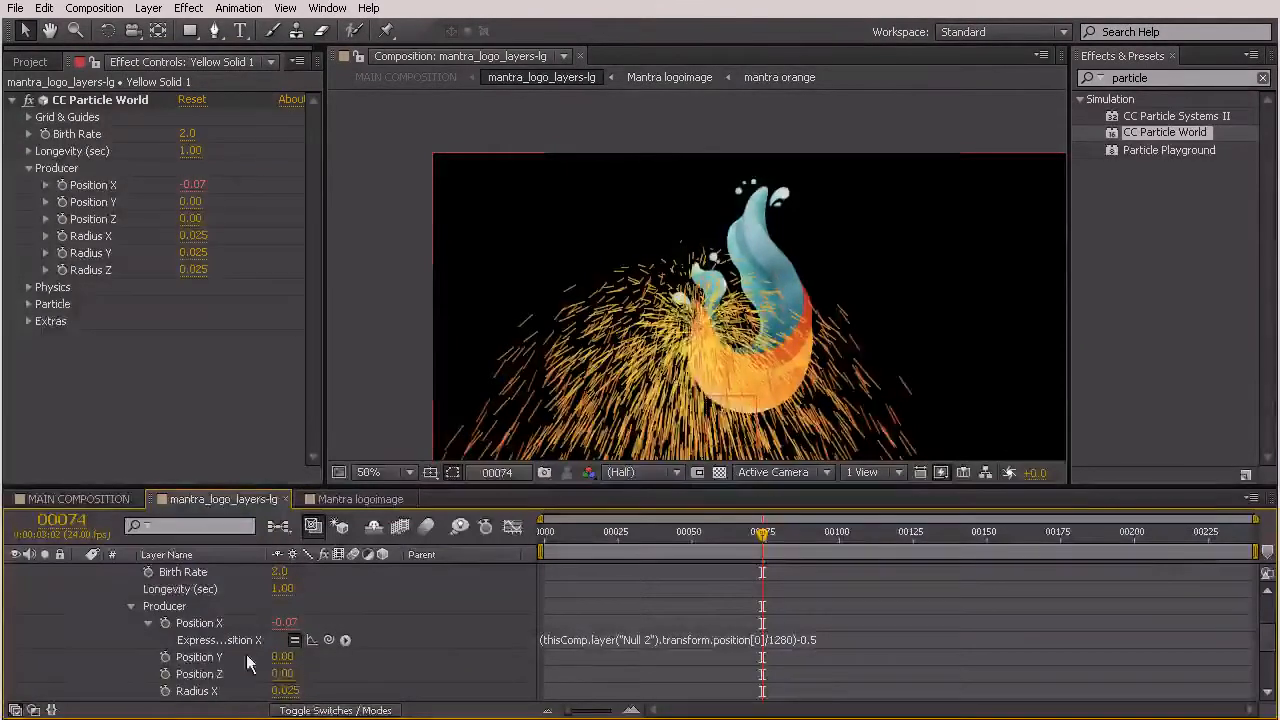
alt+click(165, 657)
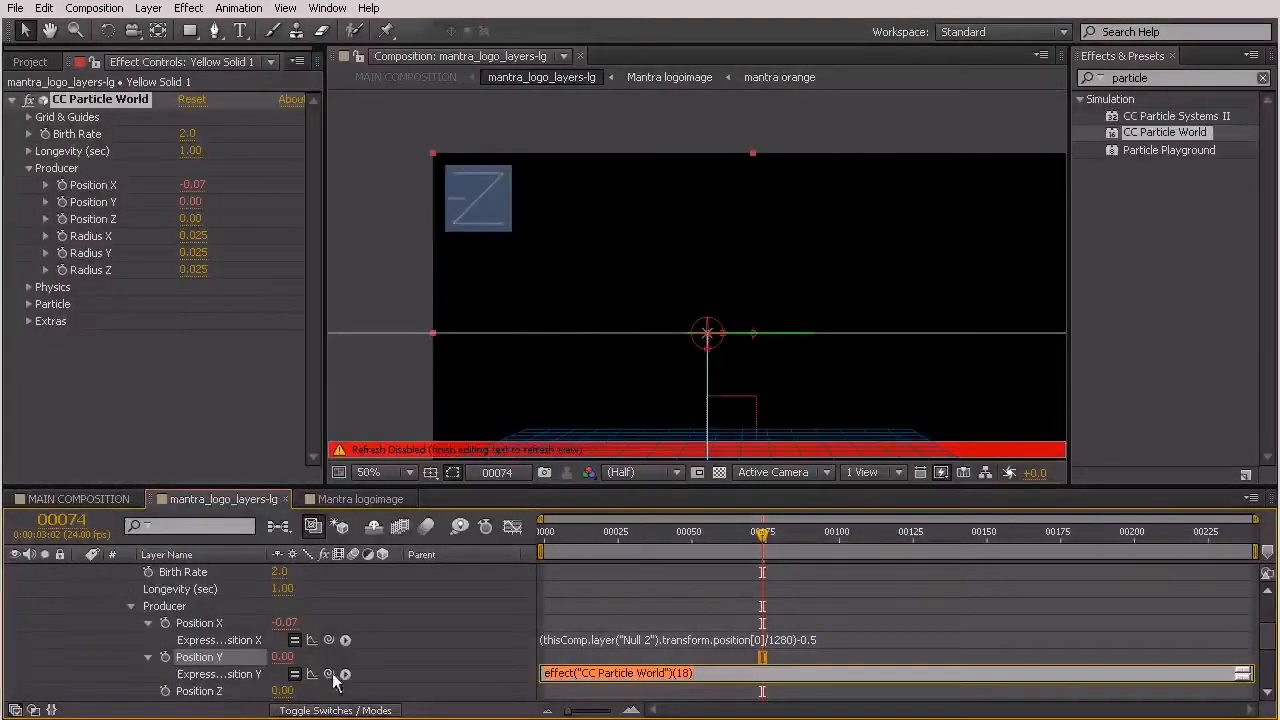
drag(330, 674, 323, 592)
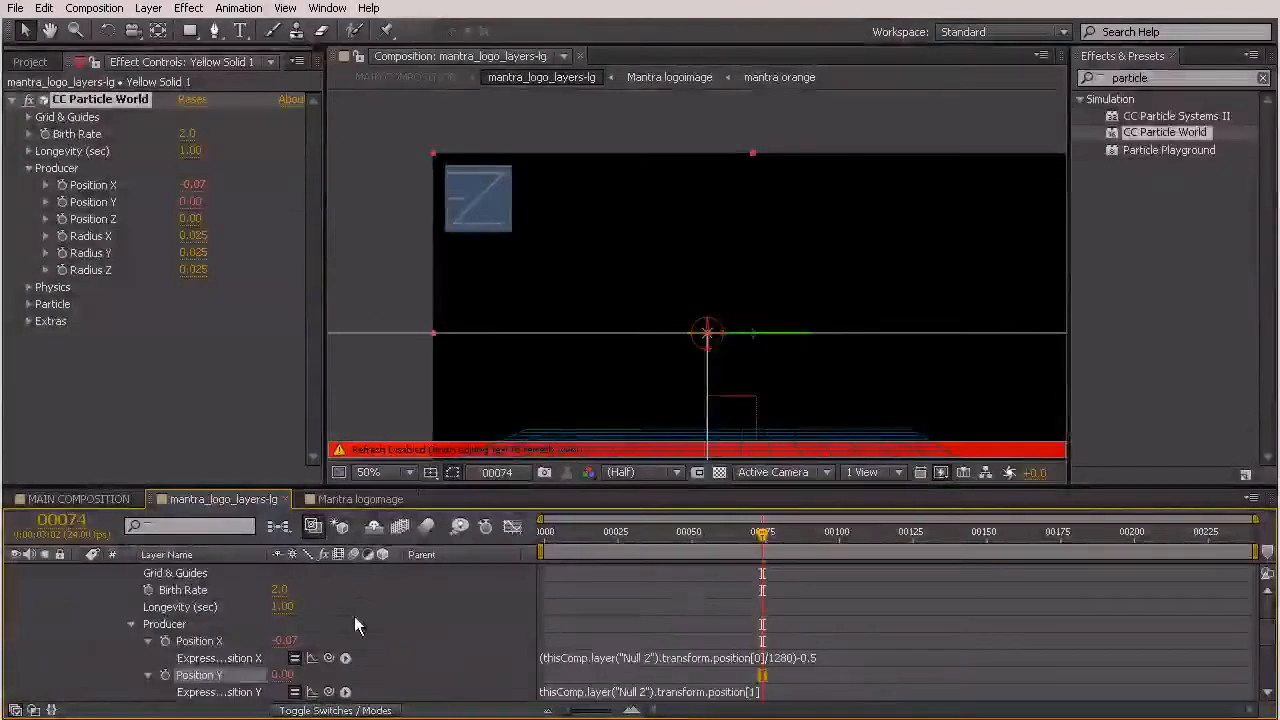
scroll(357, 618, down, 1)
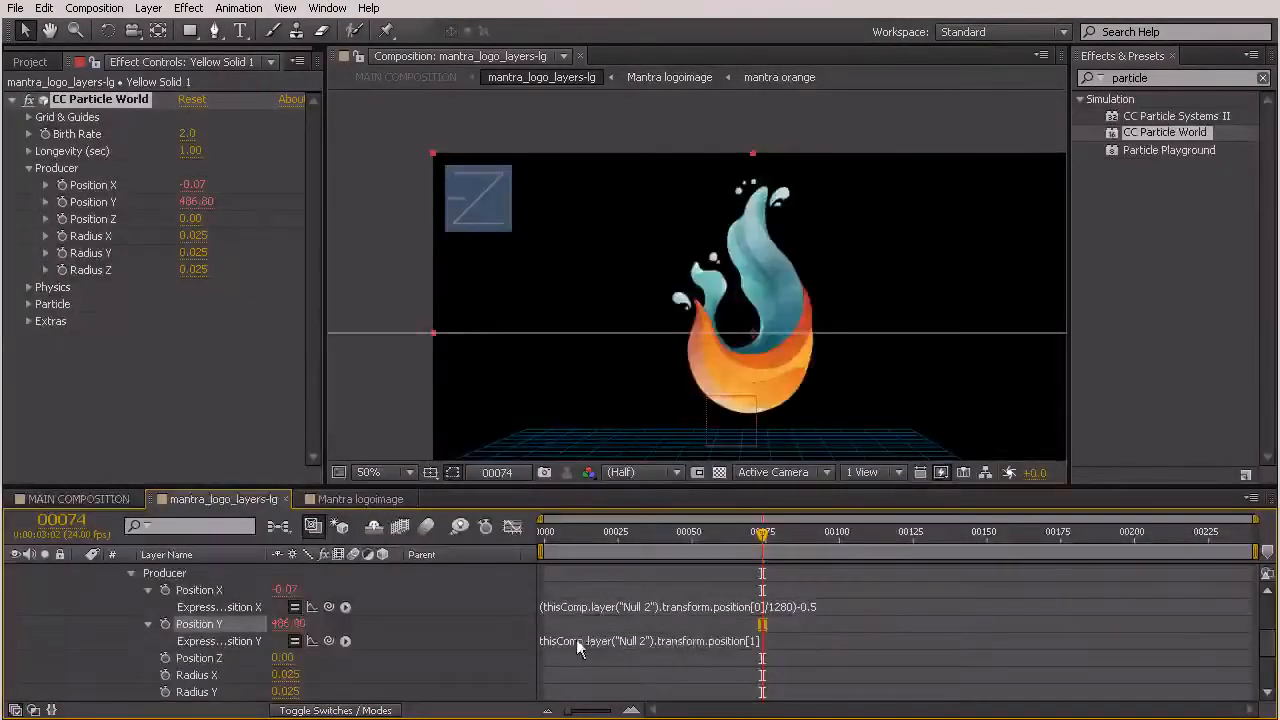
- Change the Position Y expression to (thisComp.layer("Null 2").transform.position[1]/1280) and check the particles at frame 67
click(748, 641)
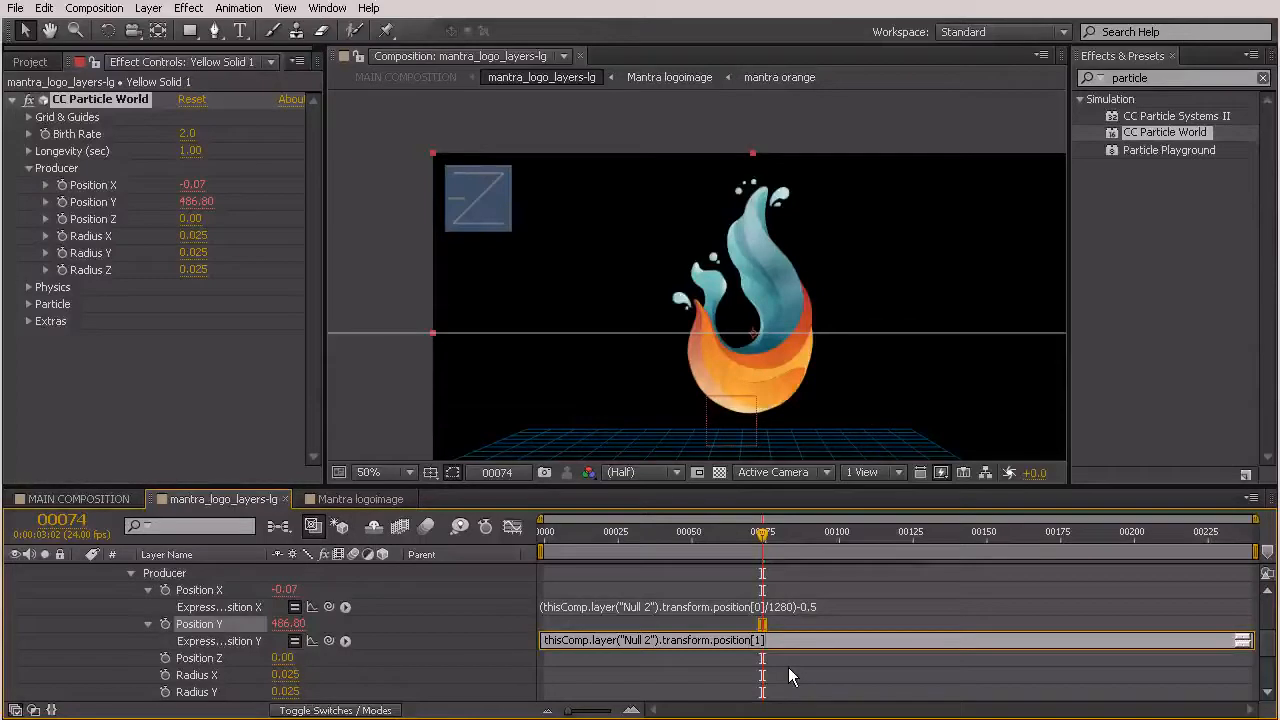
text(/1280))
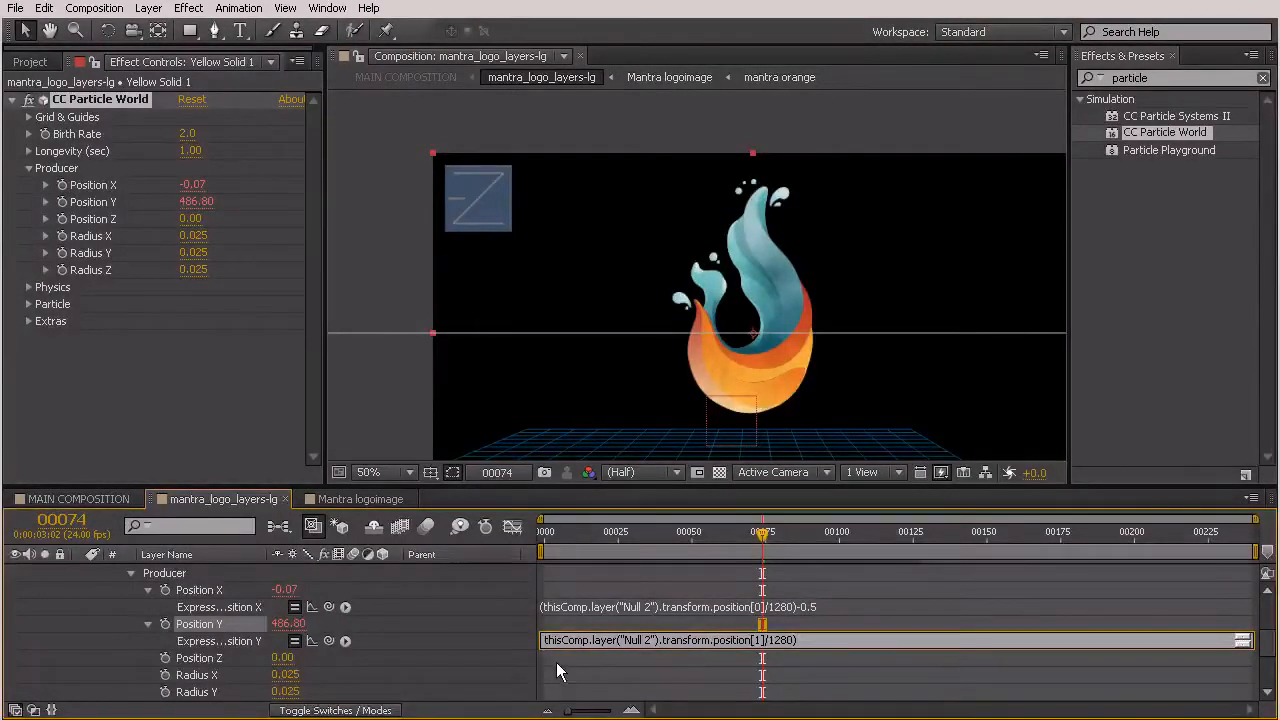
text(()
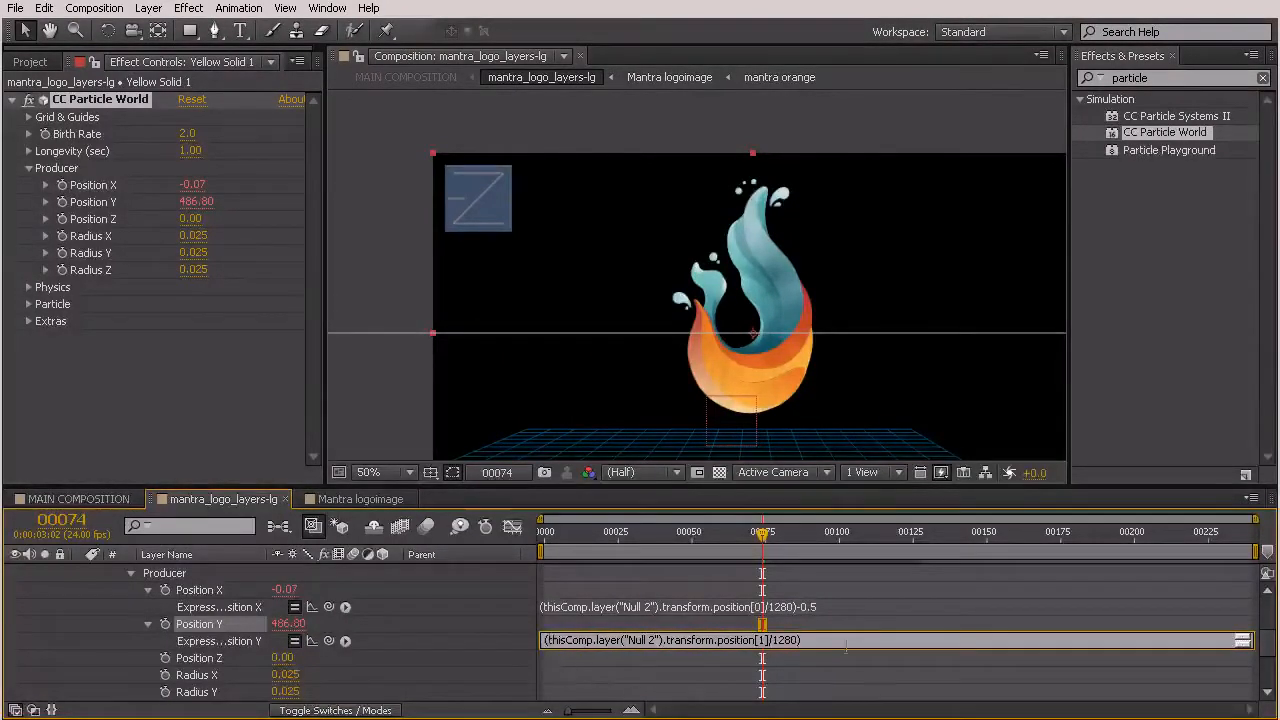
click(880, 616)
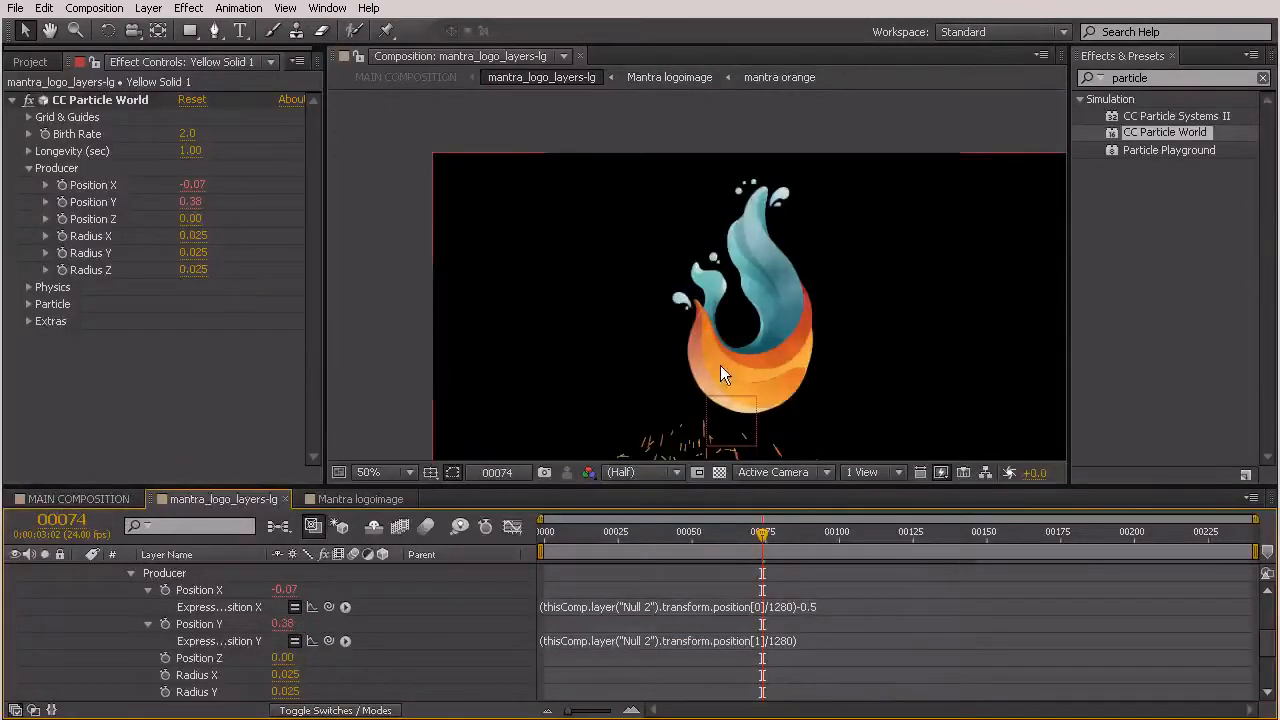
scroll(726, 309, down, 2)
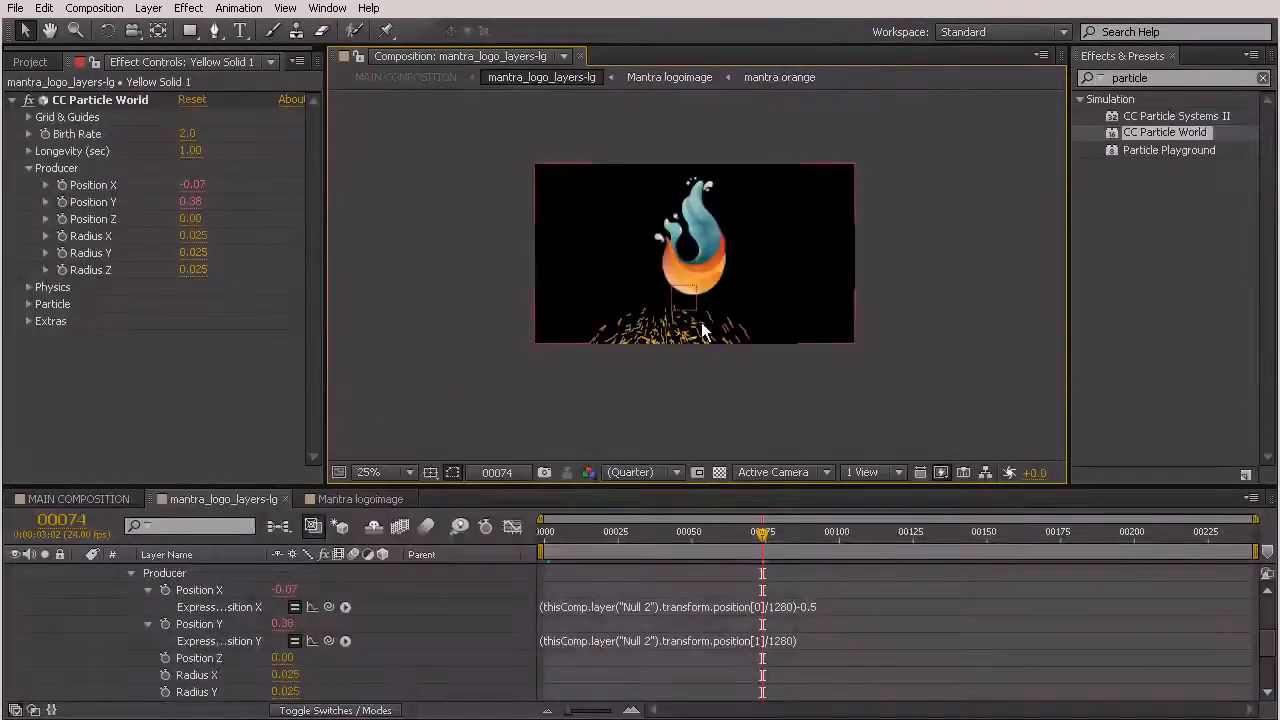
drag(775, 530, 806, 550)
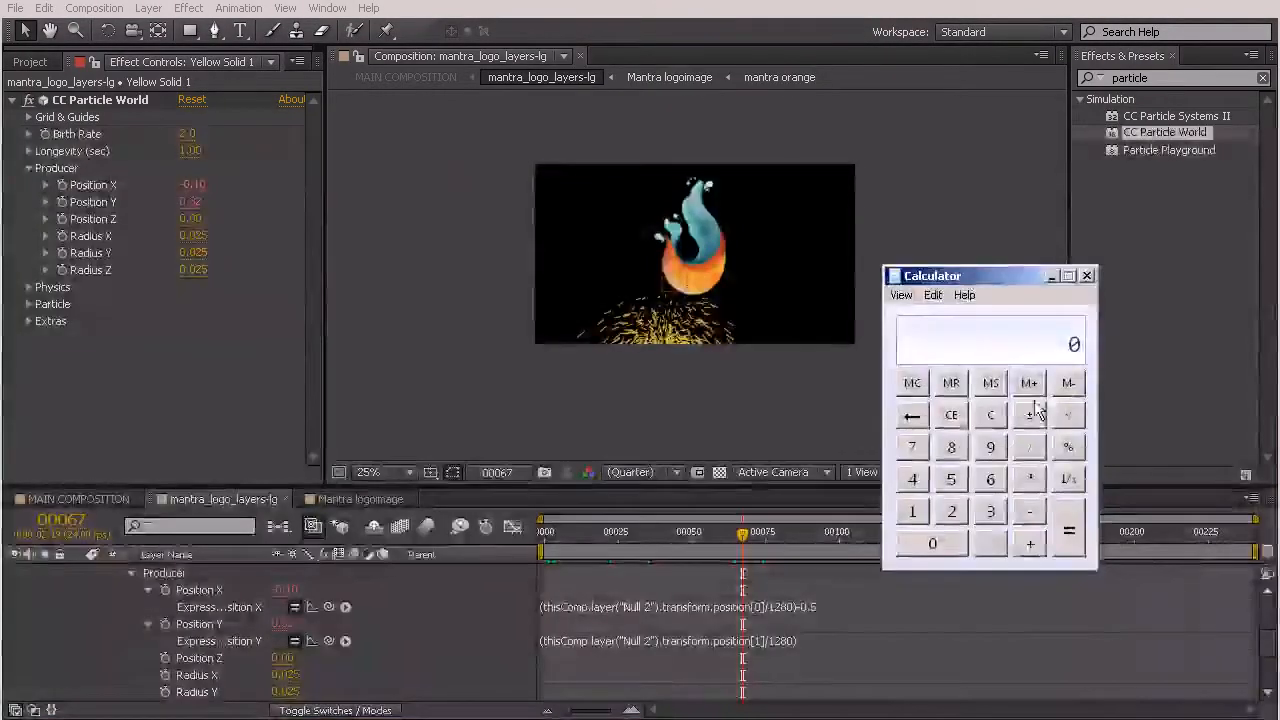
click(912, 448)
click(952, 512)
click(945, 543)
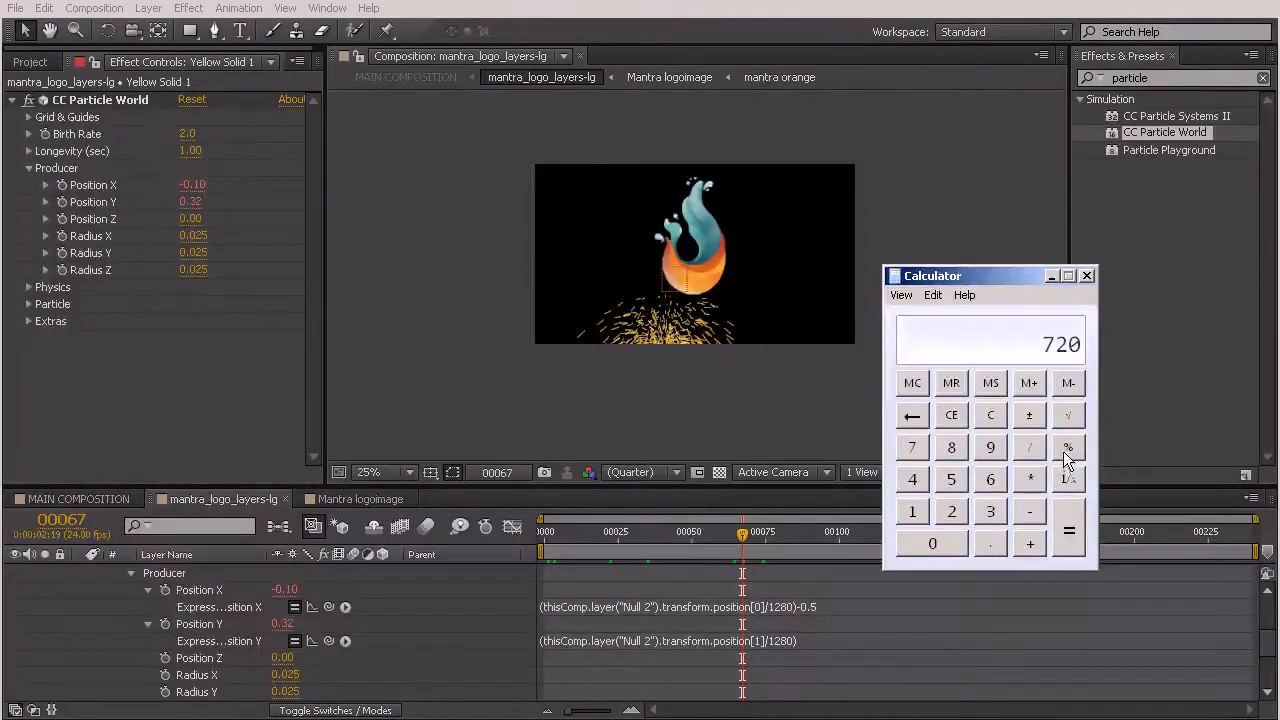
click(1066, 449)
click(913, 513)
click(952, 511)
click(951, 447)
click(933, 543)
click(1069, 535)
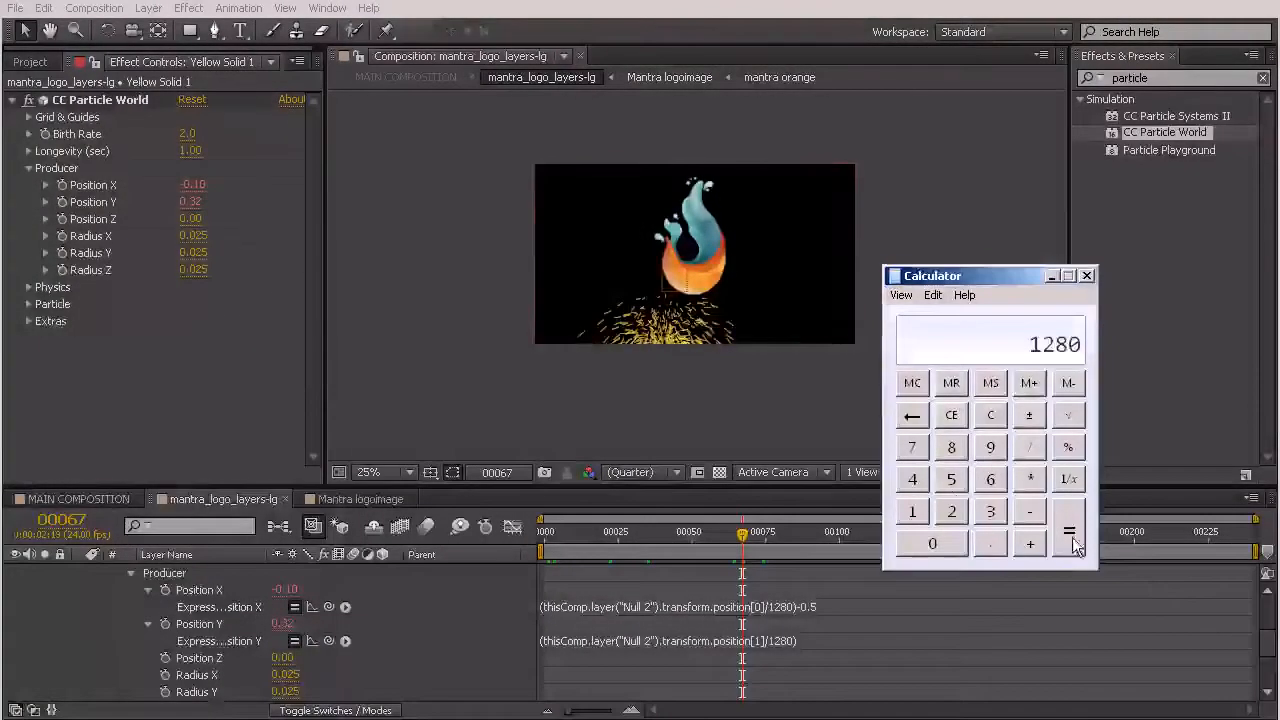
click(952, 415)
- Divide the composition height of 720 by its width of 1280 in Calculator
click(912, 447)
click(951, 511)
click(930, 543)
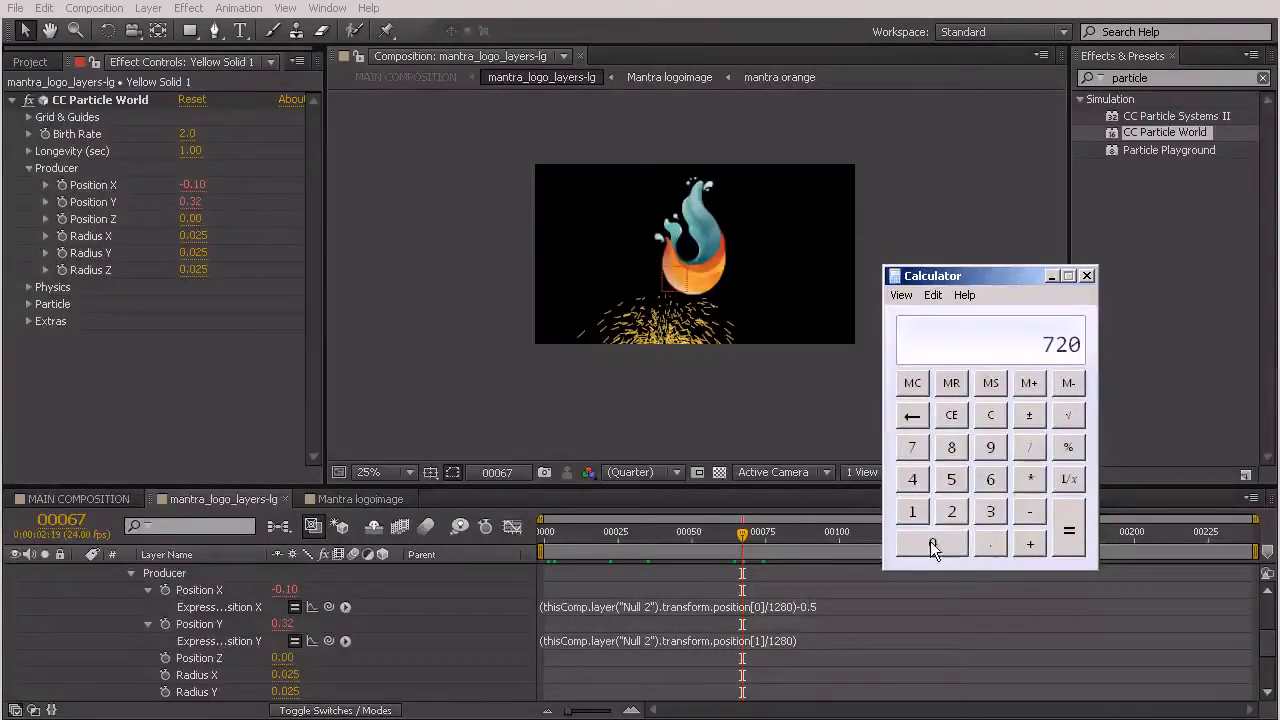
click(1032, 455)
click(913, 511)
click(951, 447)
click(936, 548)
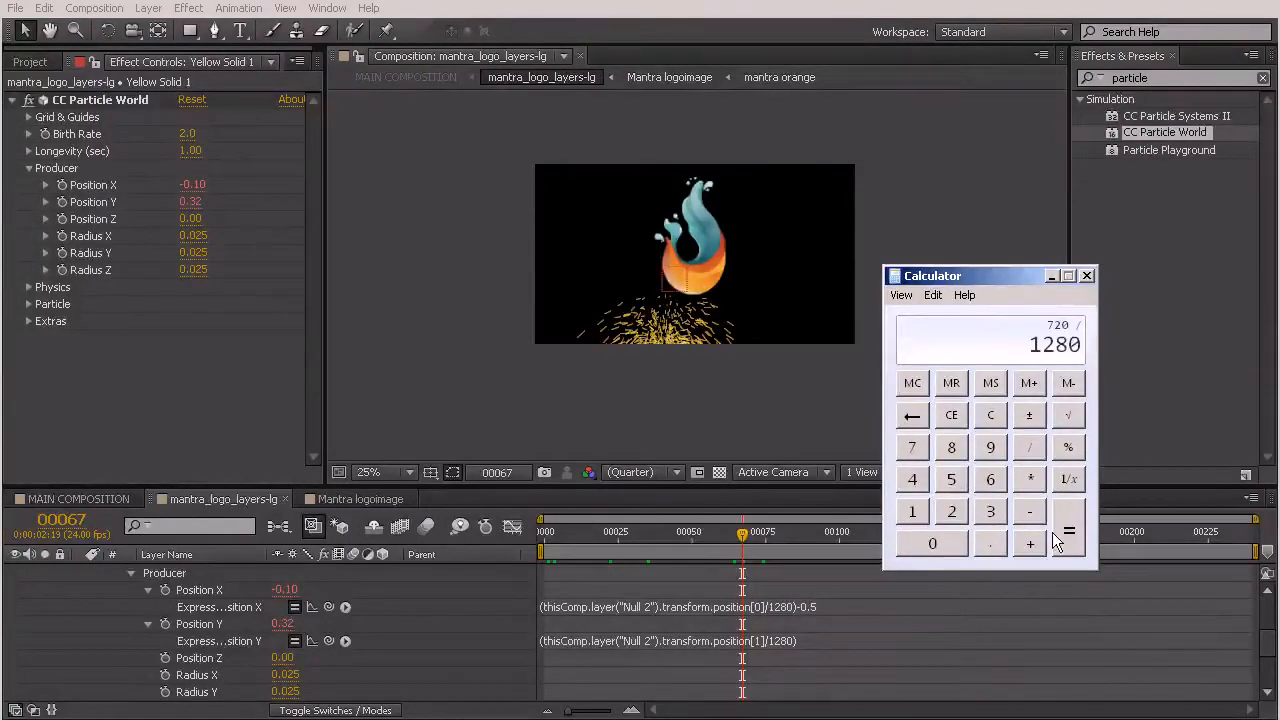
click(1069, 542)
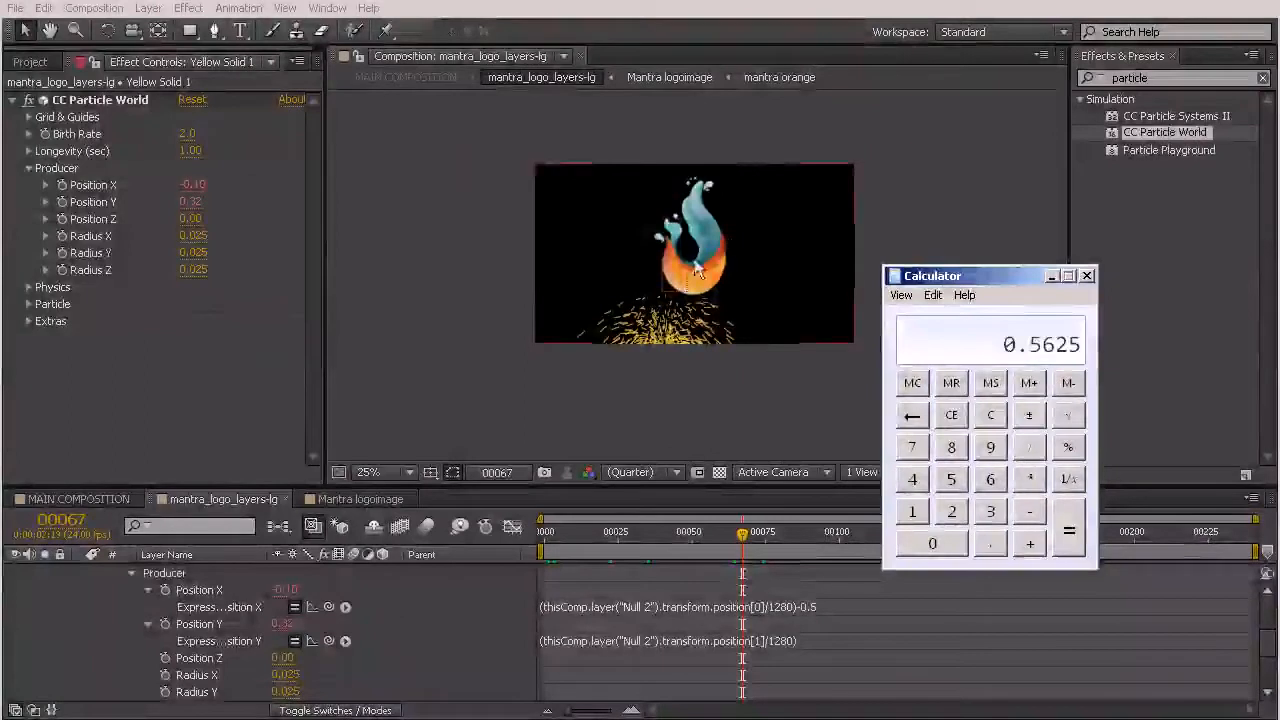
- Multiply the height-to-width ratio in Calculator by 0.5 to get the vertical centre offset
click(1034, 478)
click(990, 543)
click(960, 481)
click(1068, 518)
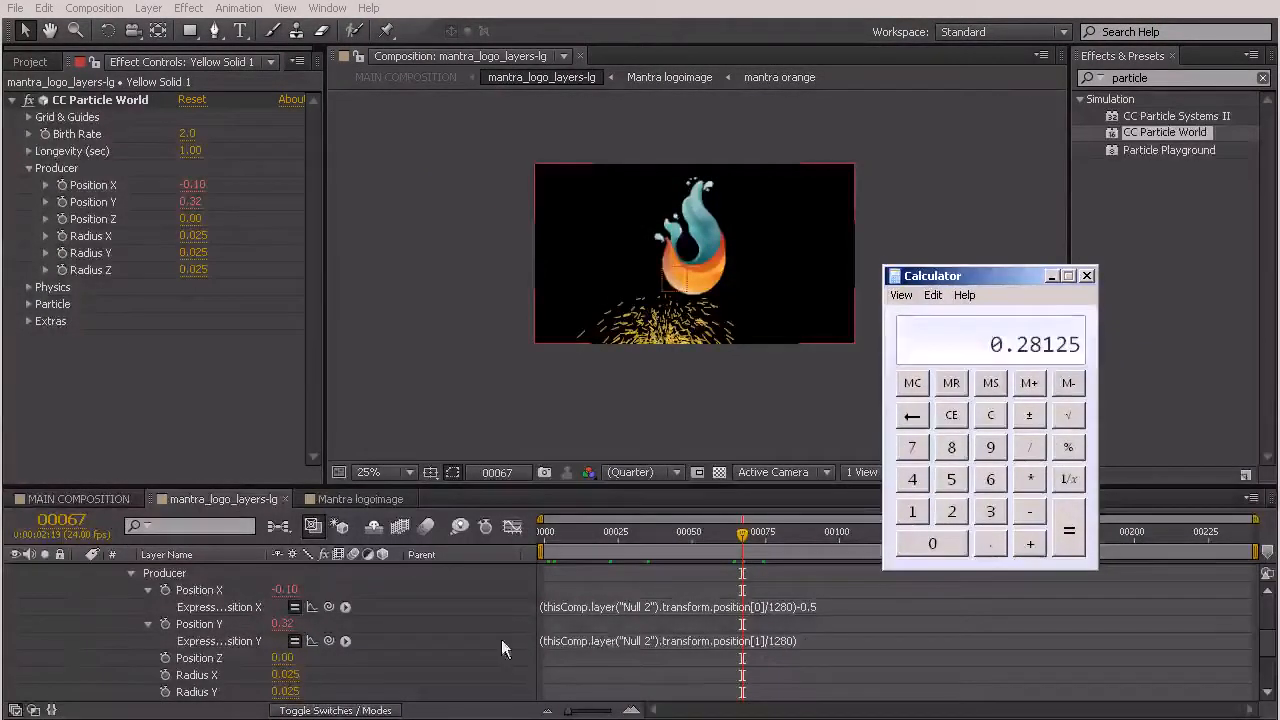
- Subtract the calculated 0.28125 offset in the Position Y expression, making it (thisComp.layer("Null 2").transform.position[1]/1280)-0.28125
click(793, 642)
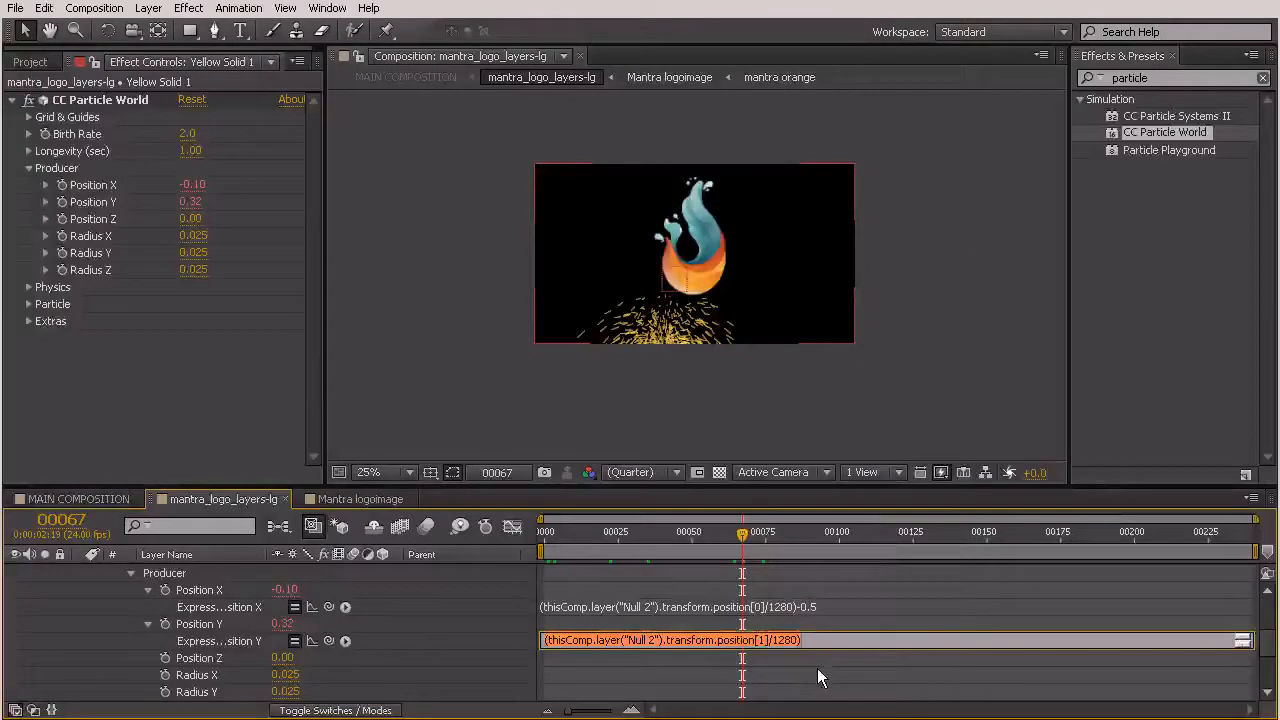
key(alt+Tab)
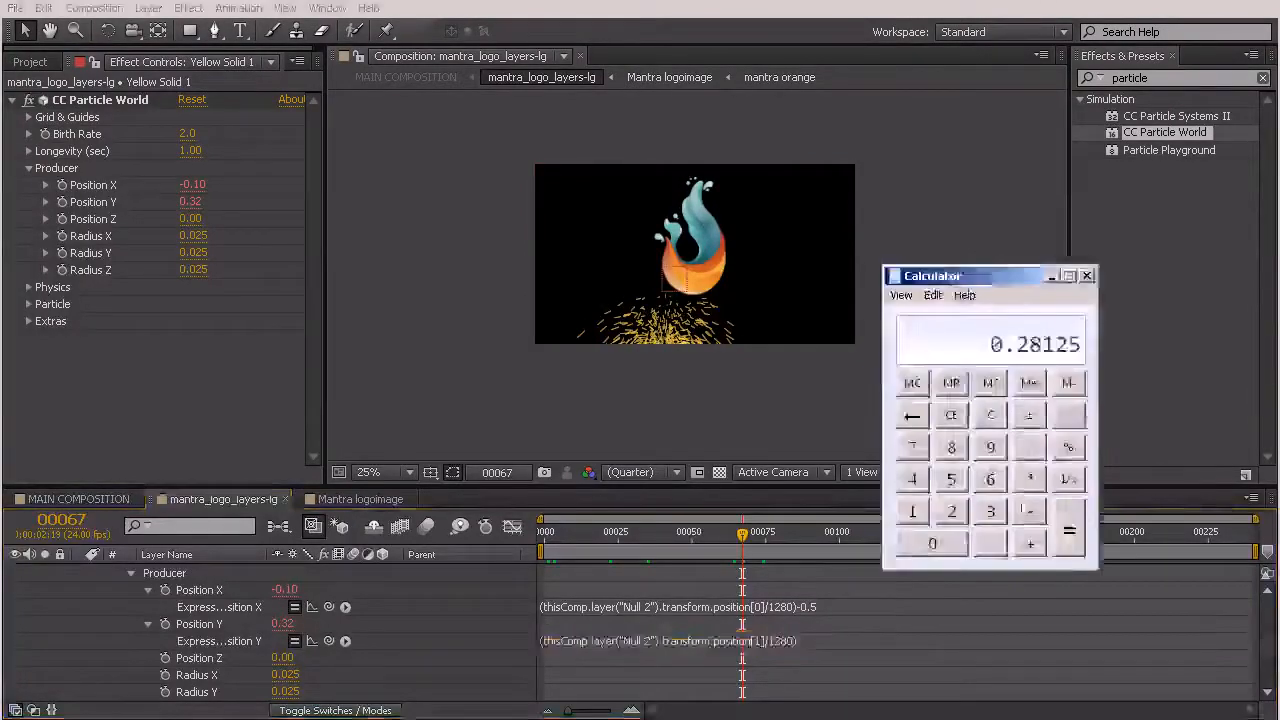
key(alt+Tab)
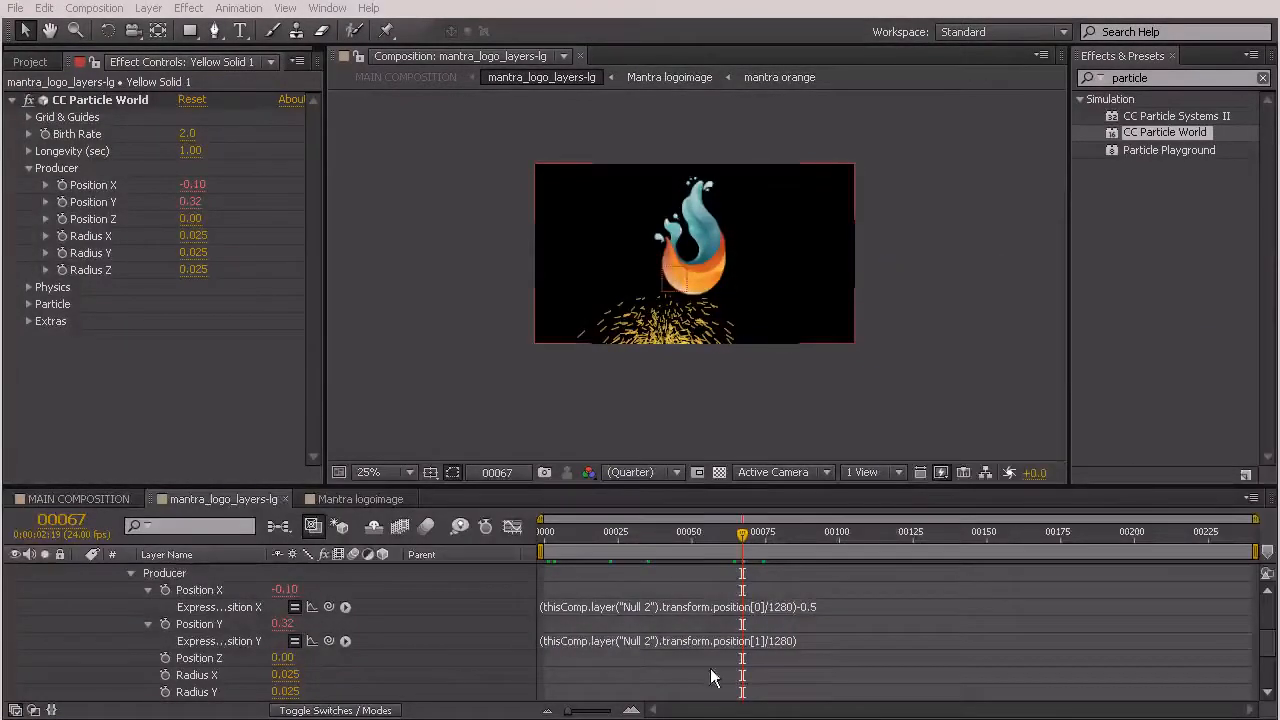
click(808, 638)
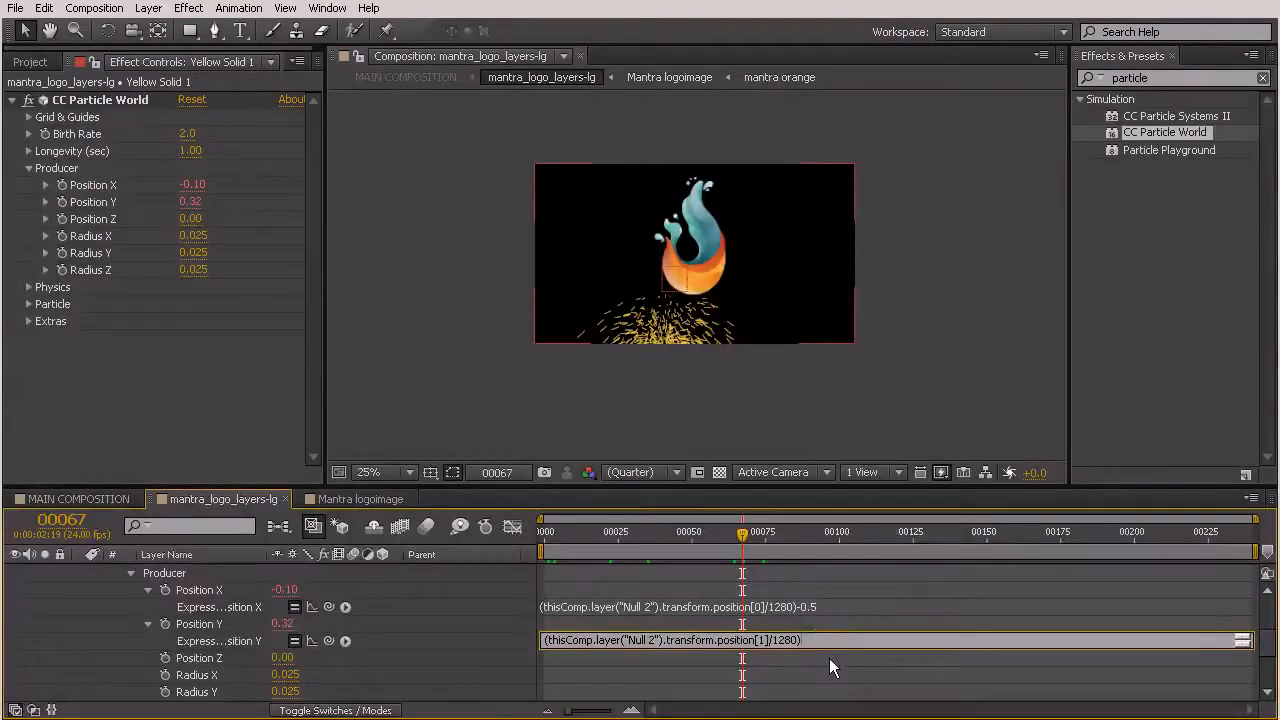
text(-0.28125)
click(815, 607)
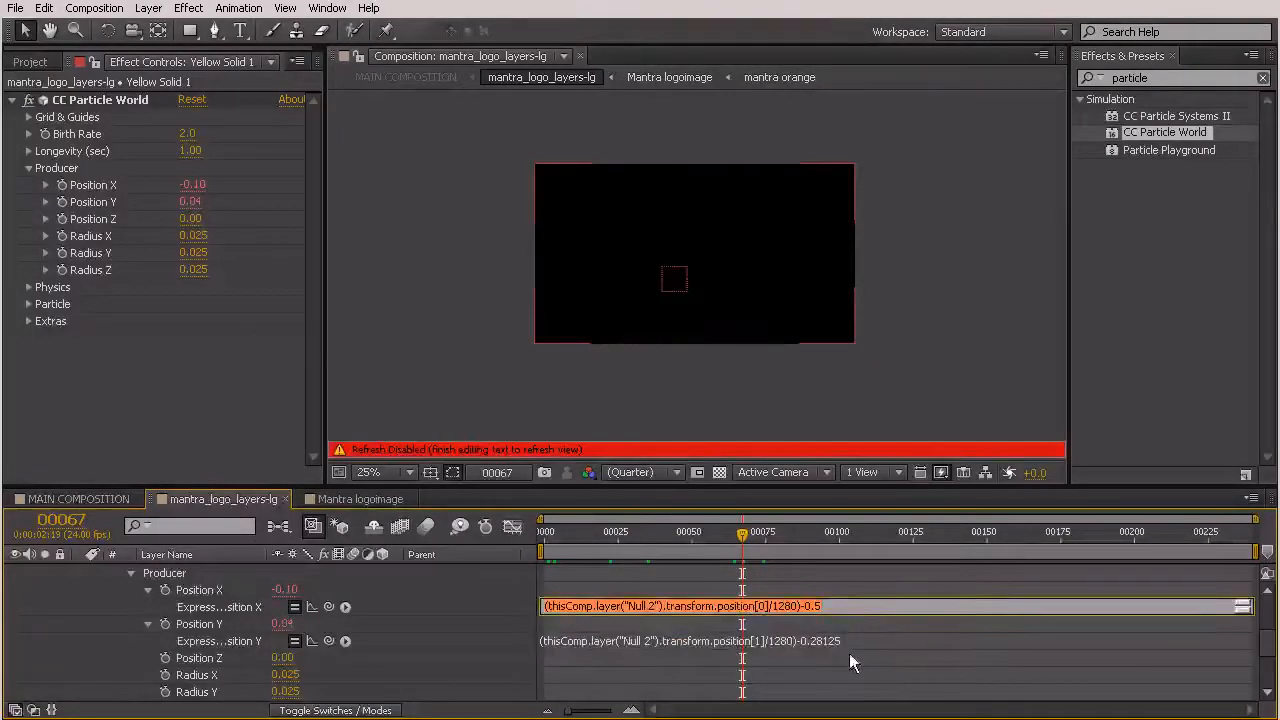
click(938, 580)
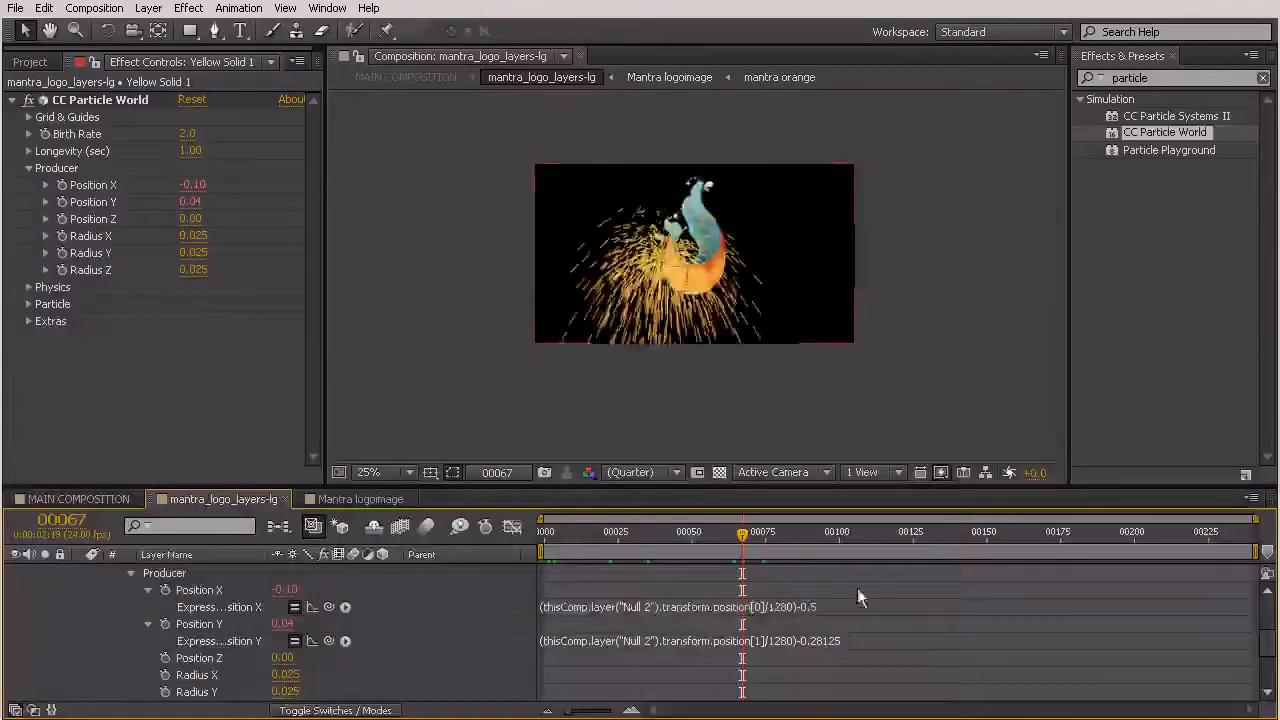
- Check the sparks against the flame's outline at frames 96 and 132, and play a RAM preview of the animation
drag(743, 534, 828, 535)
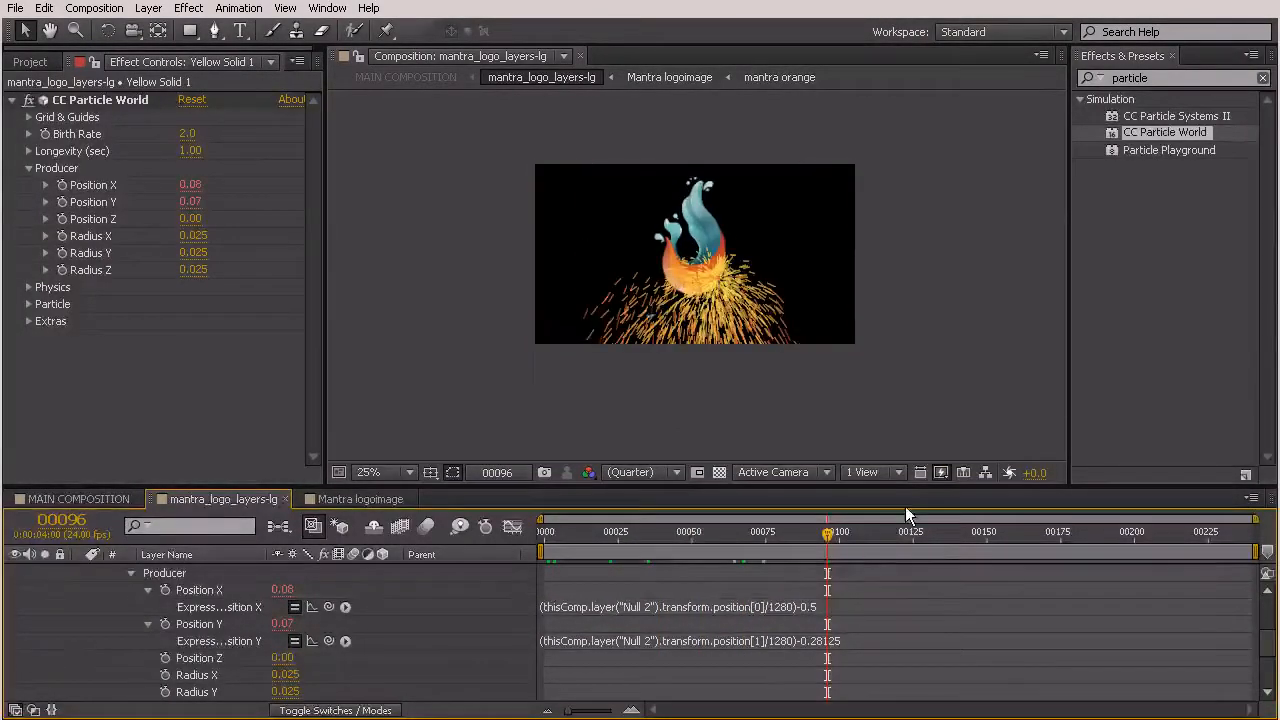
click(931, 533)
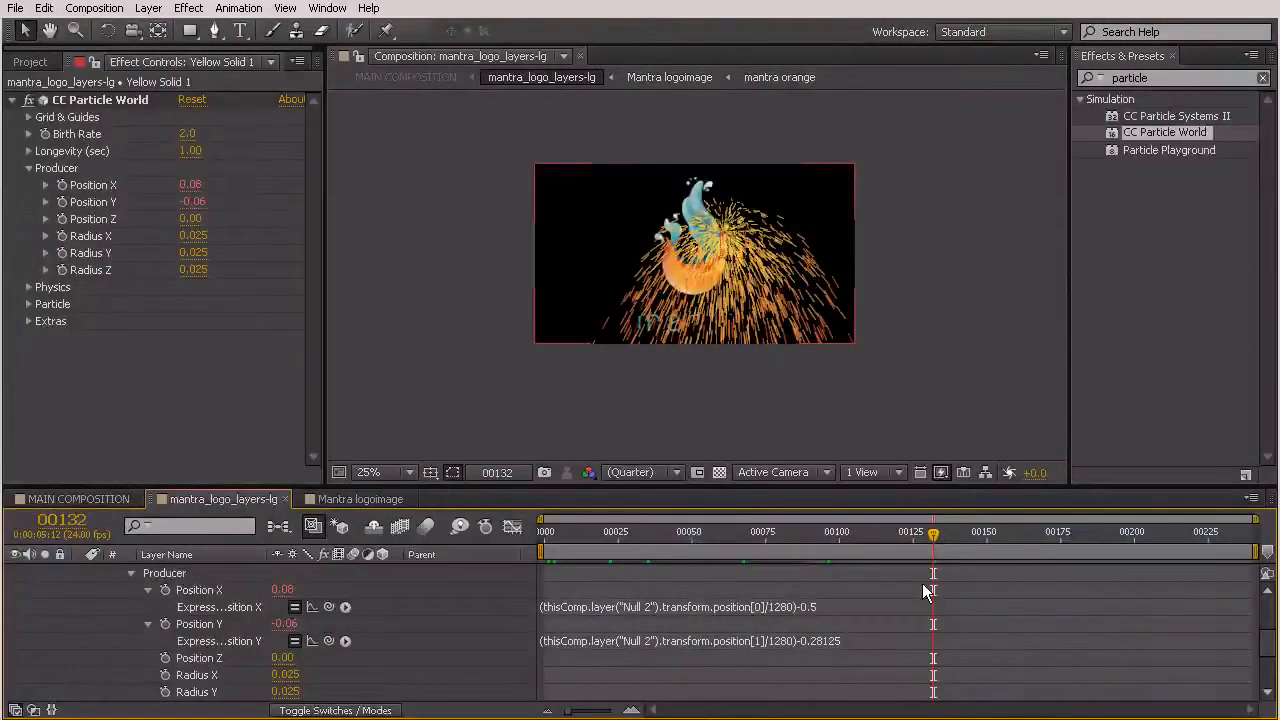
key(KP_0)
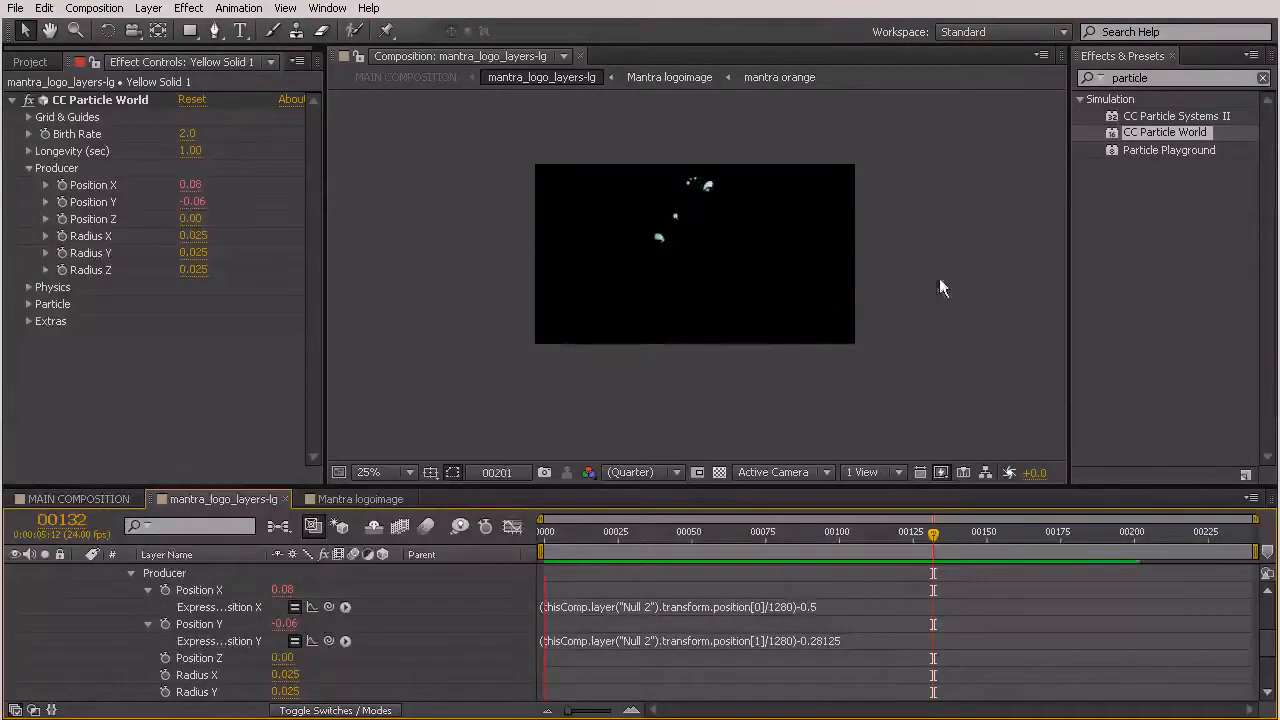
key(space)
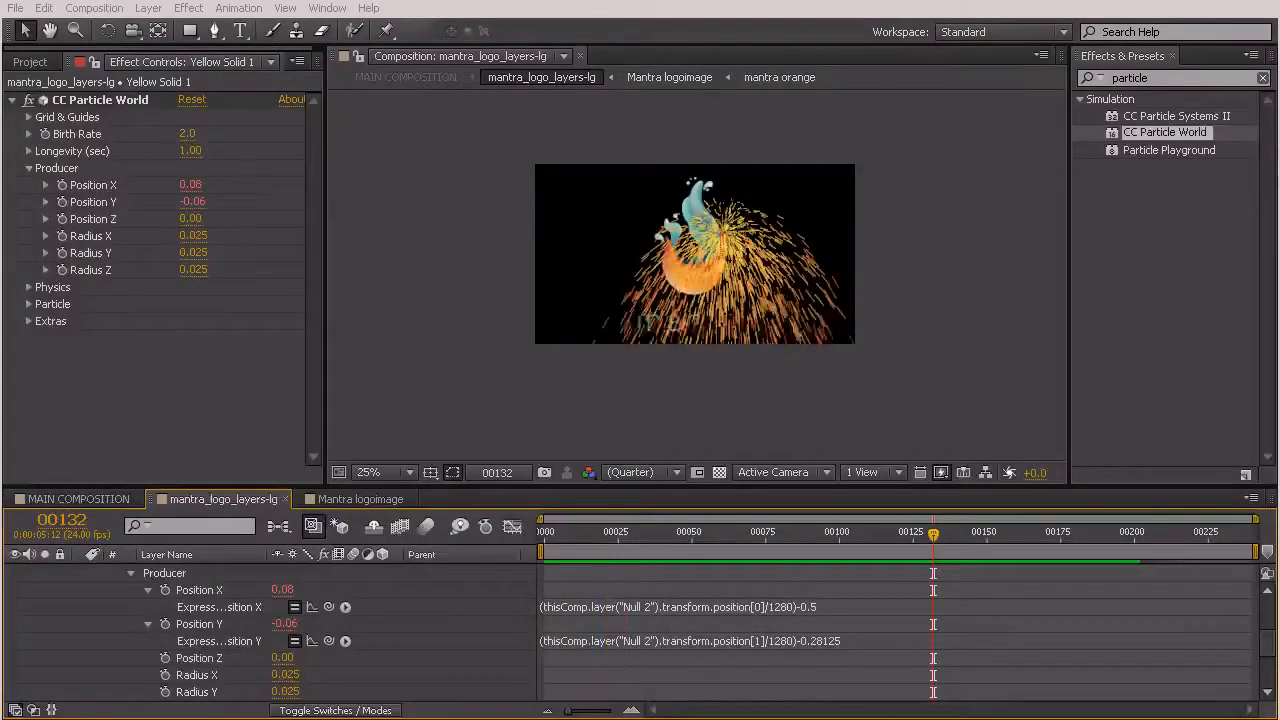